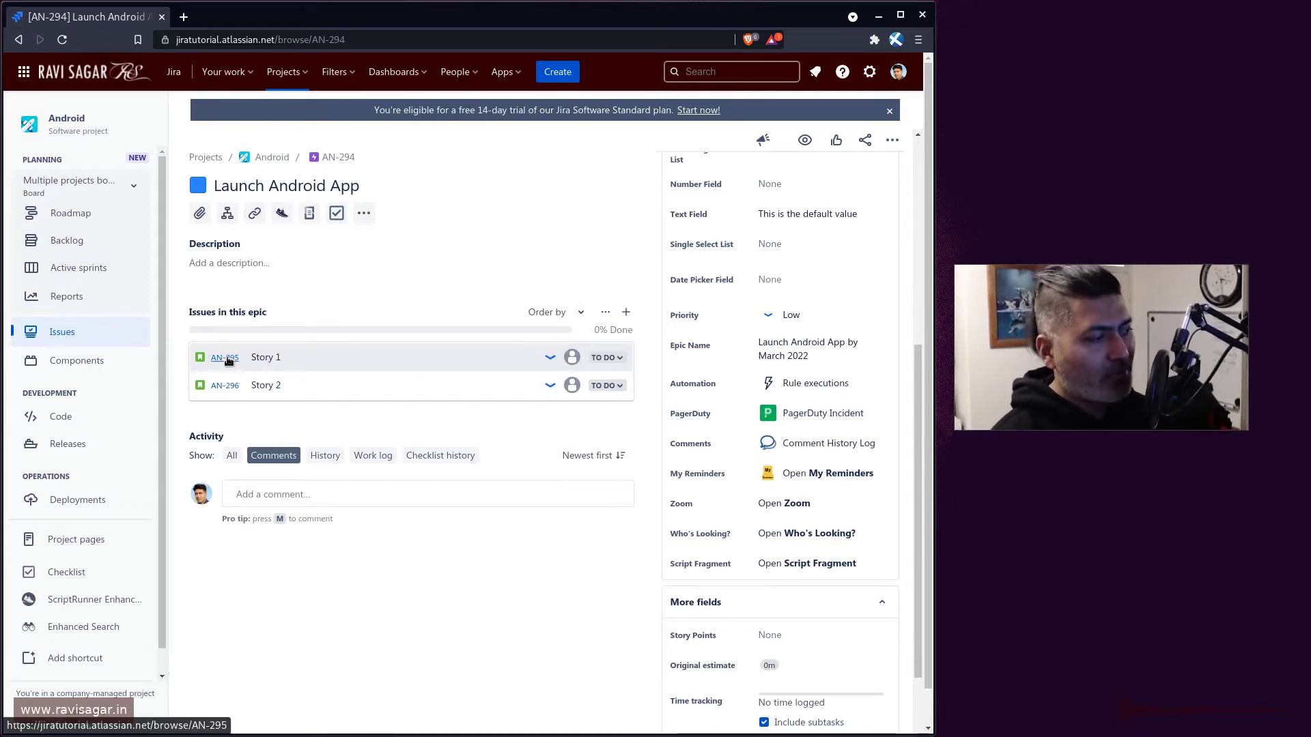
# - Open Story 1 (AN-295) from the epic and add a subtask named "this is a sub task"
pyautogui.click(225, 357)
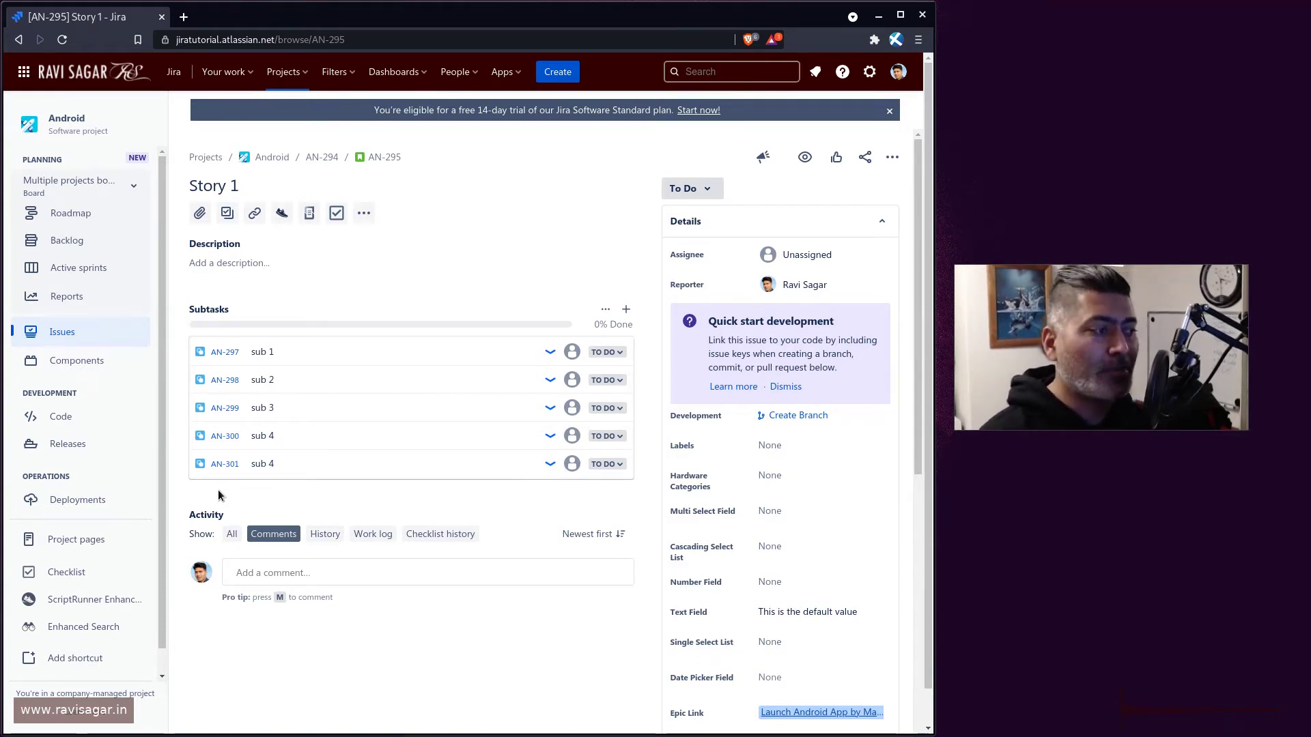
pyautogui.click(226, 214)
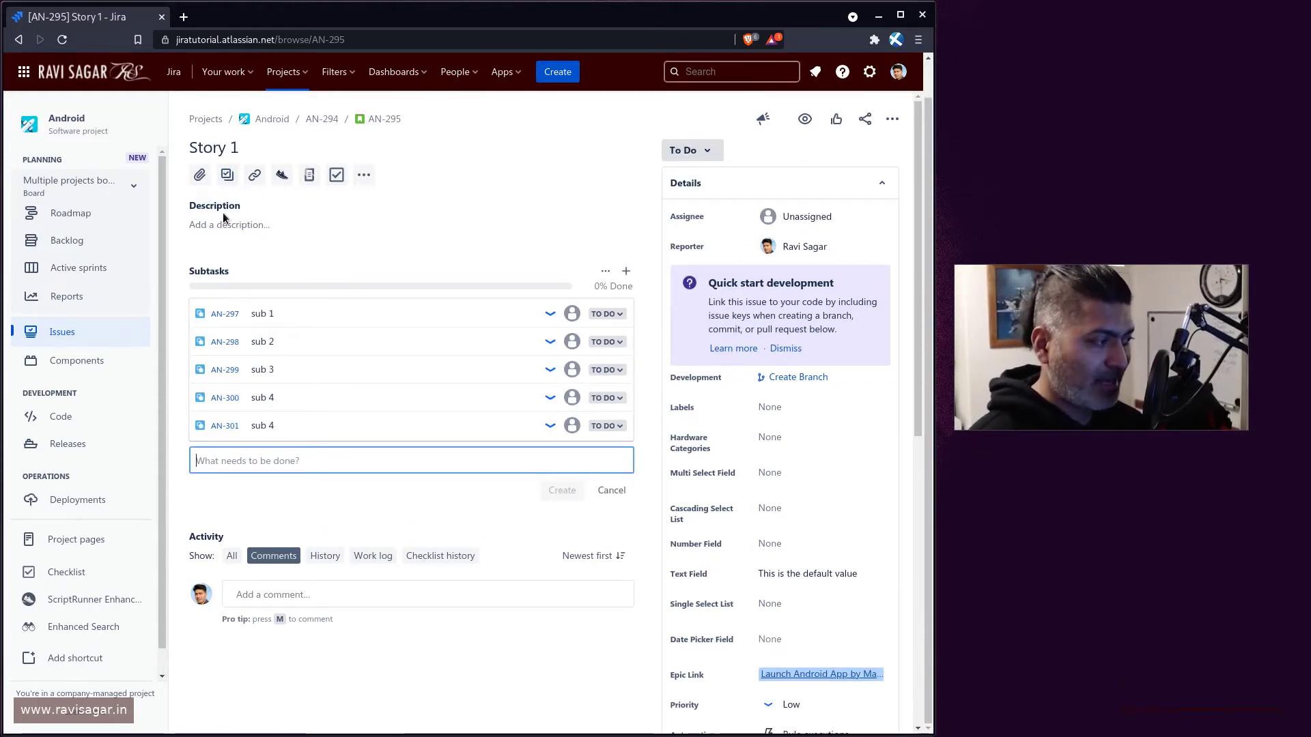
pyautogui.write('this is a sub task')
pyautogui.press('Return')
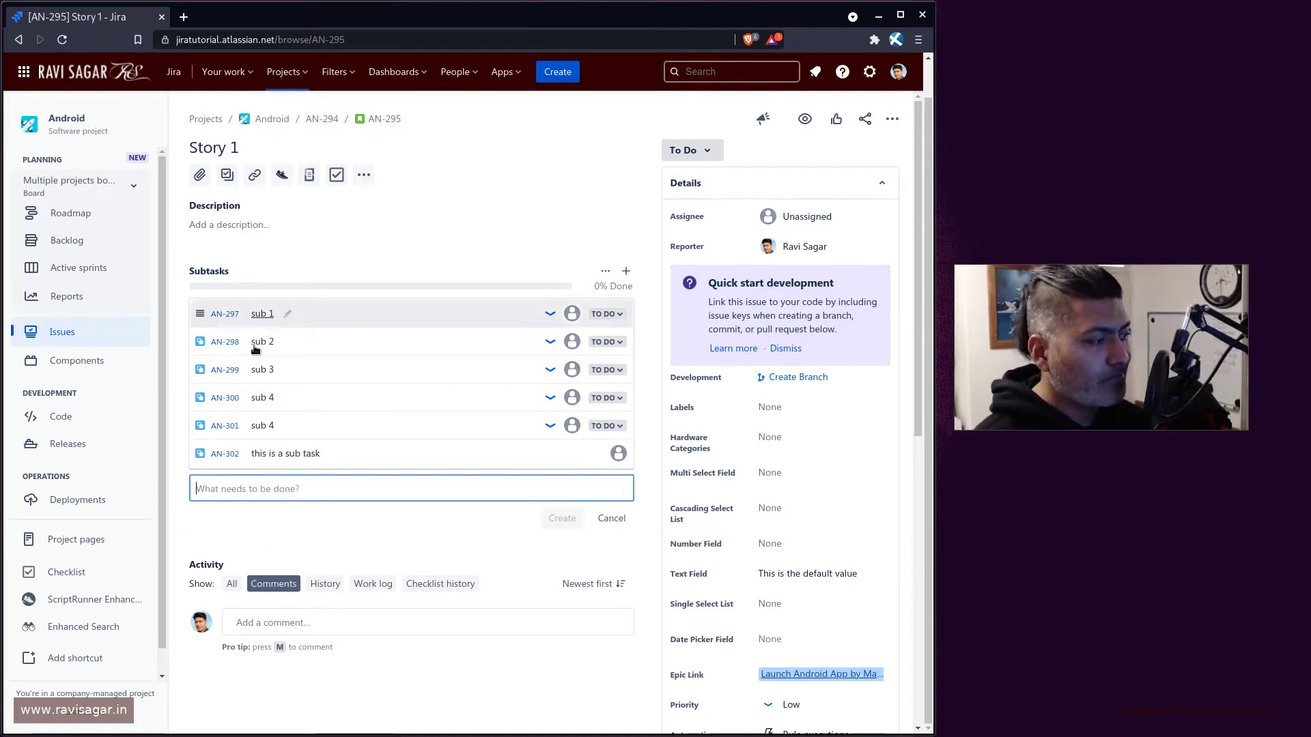
# - Open the new subtask, reload its page and check its comments for the automation's epic summary
pyautogui.click(220, 454)
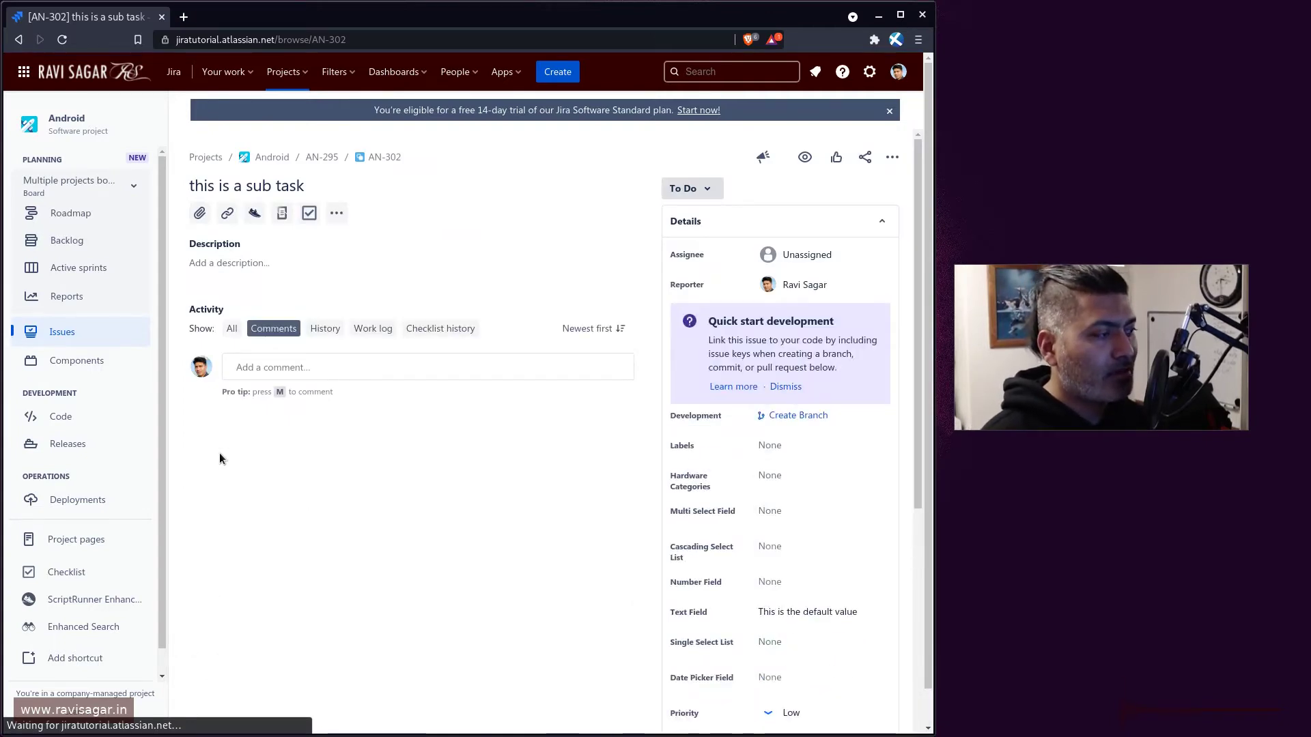
pyautogui.click(63, 41)
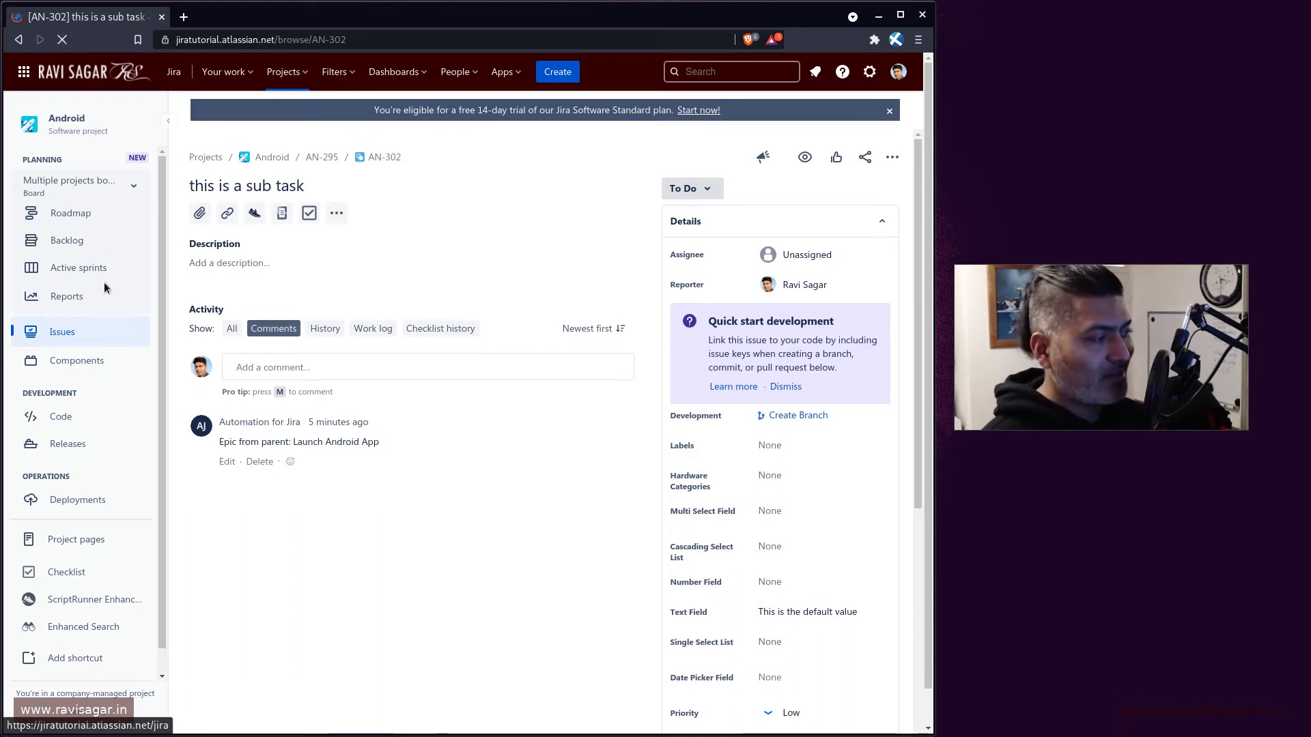
pyautogui.tripleClick(247, 441)
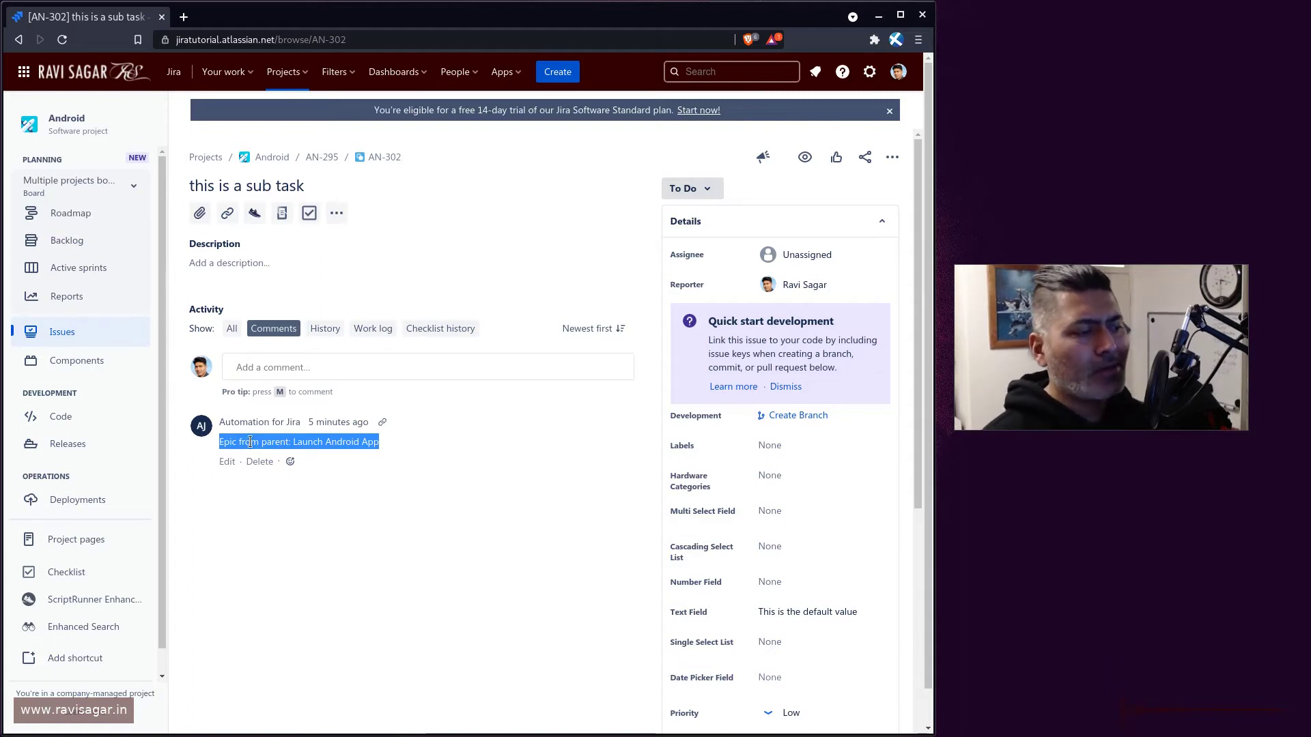
pyautogui.scroll(-1, 500, 538)
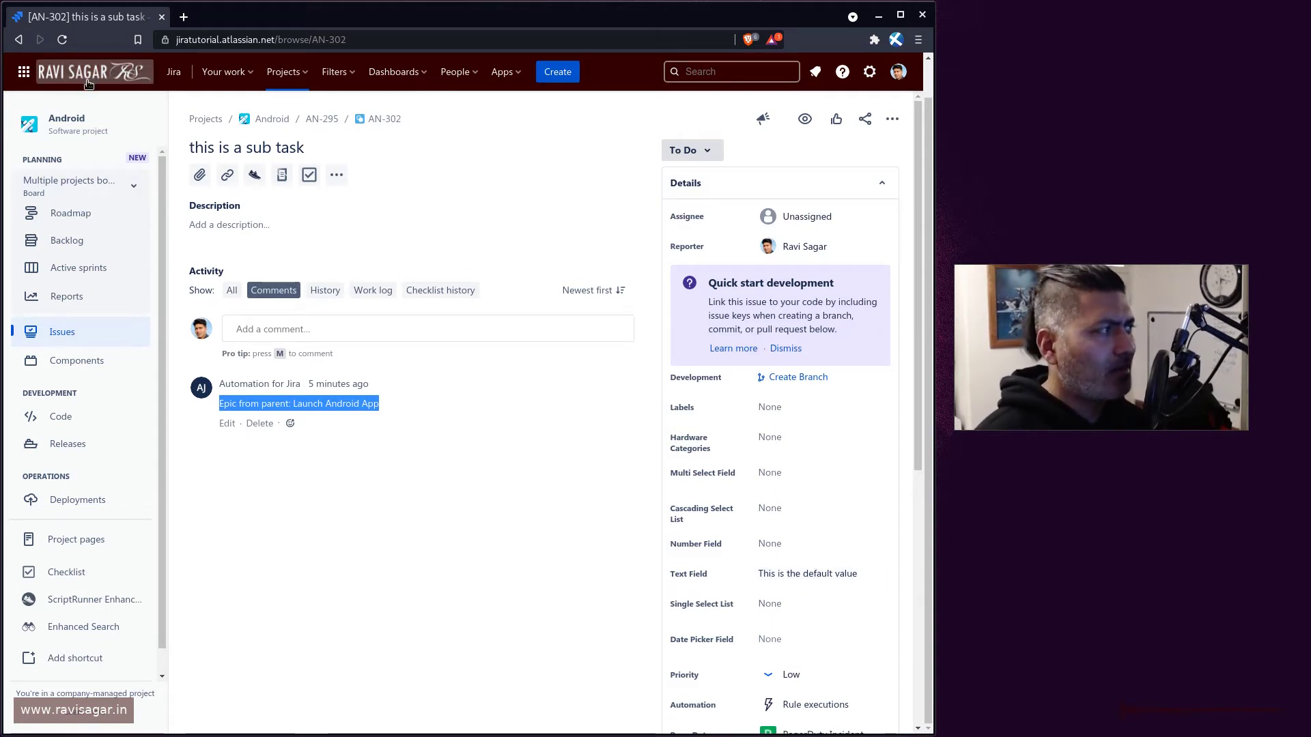
# - Open the Jira site in a new browser tab and go to the global automation settings
pyautogui.hotkey('ctrl', 't')
pyautogui.write('jira')
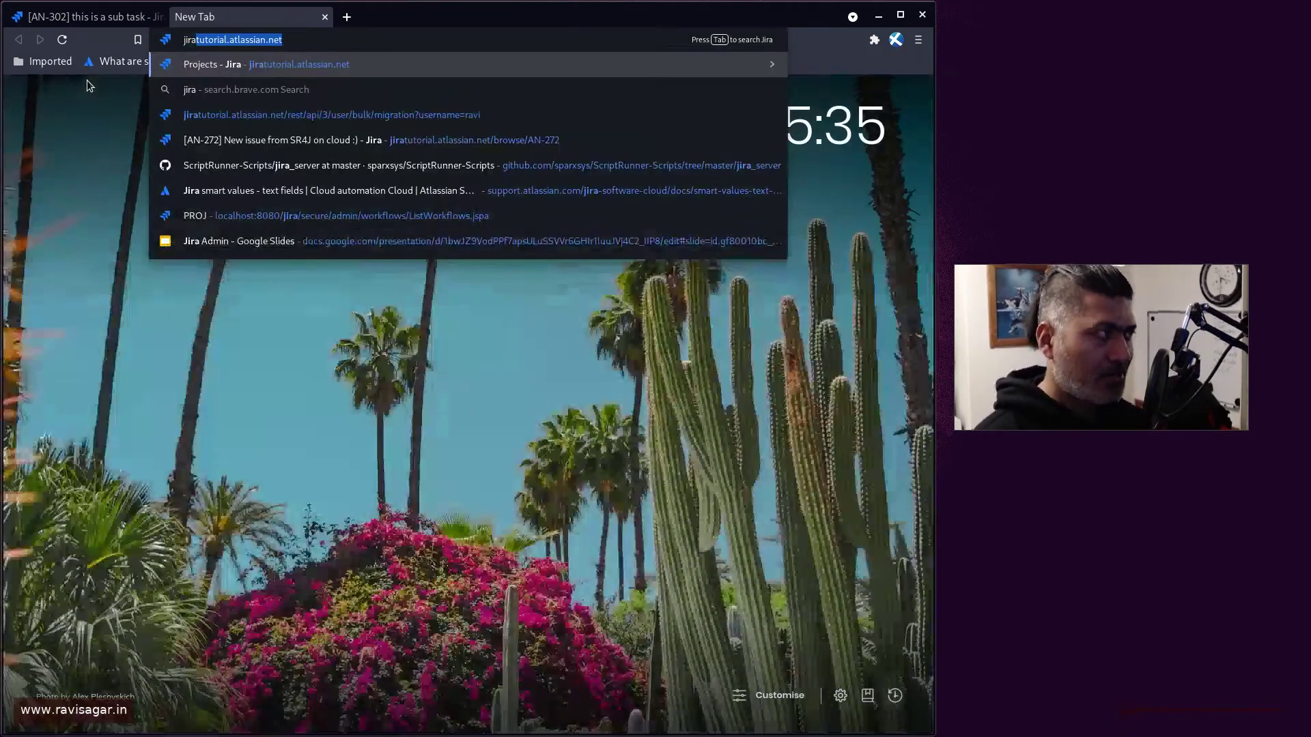
pyautogui.press('Return')
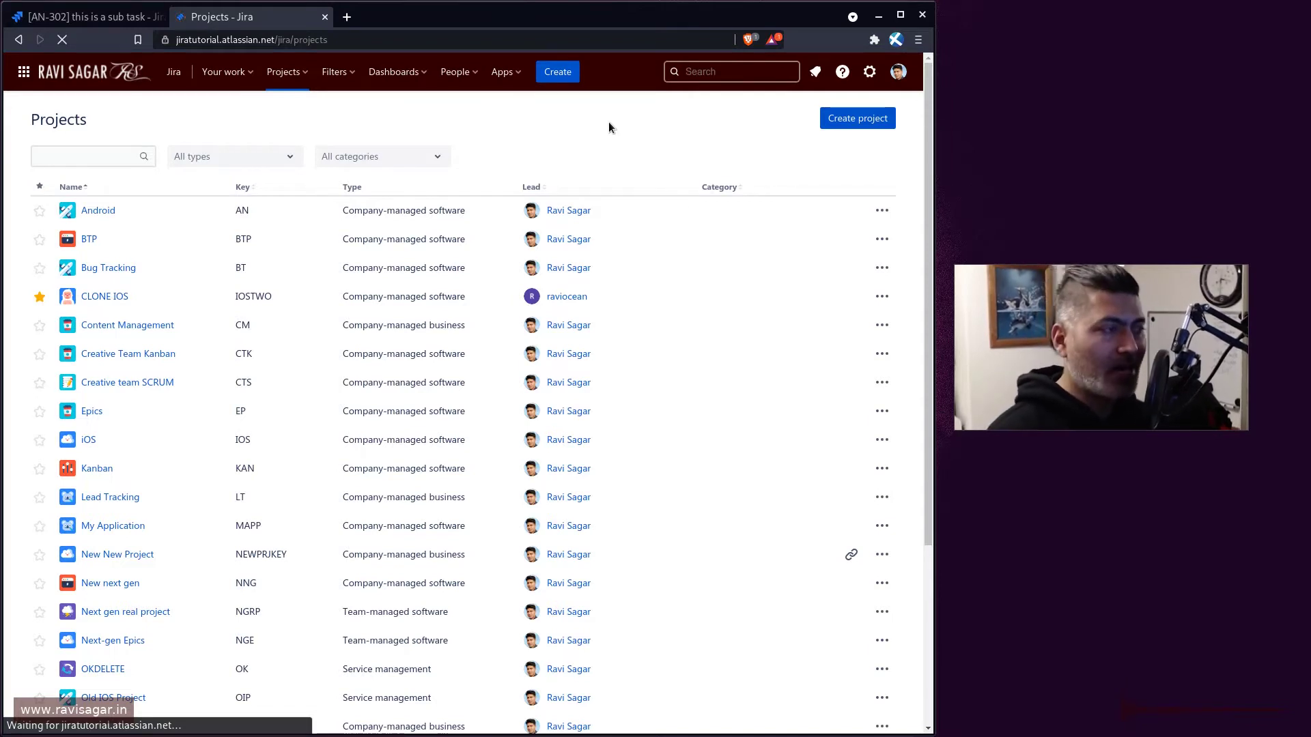
pyautogui.press('.')
pyautogui.write('auto')
pyautogui.press('Return')
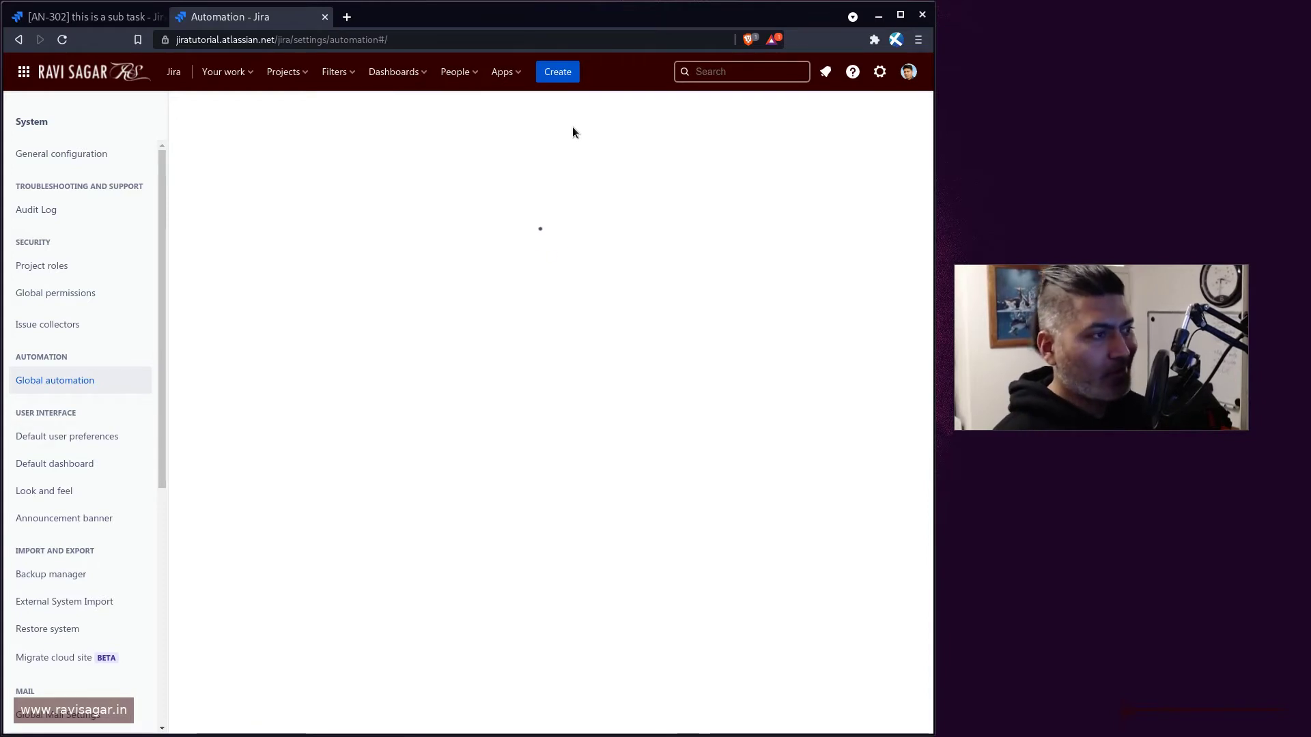
# - Filter all automation rules by "copy" and open the copy-fields-from-epic rule
pyautogui.click(272, 219)
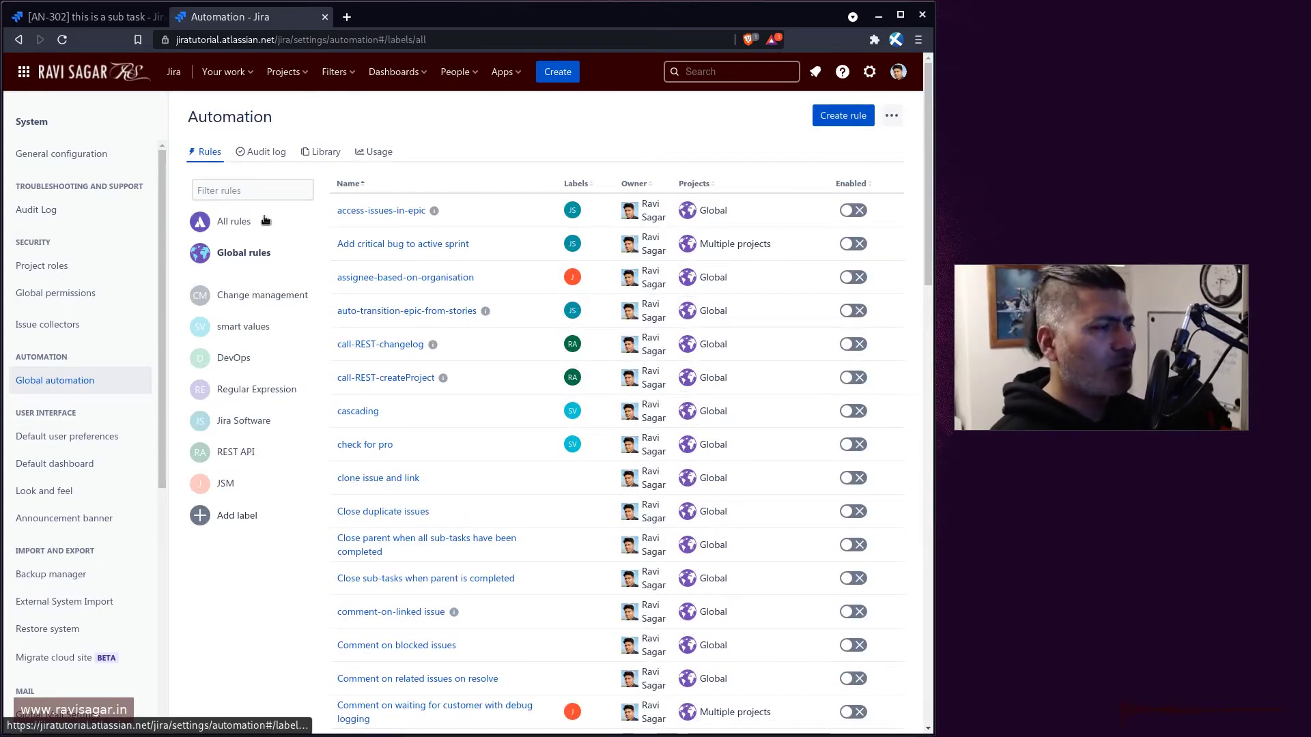
pyautogui.click(263, 193)
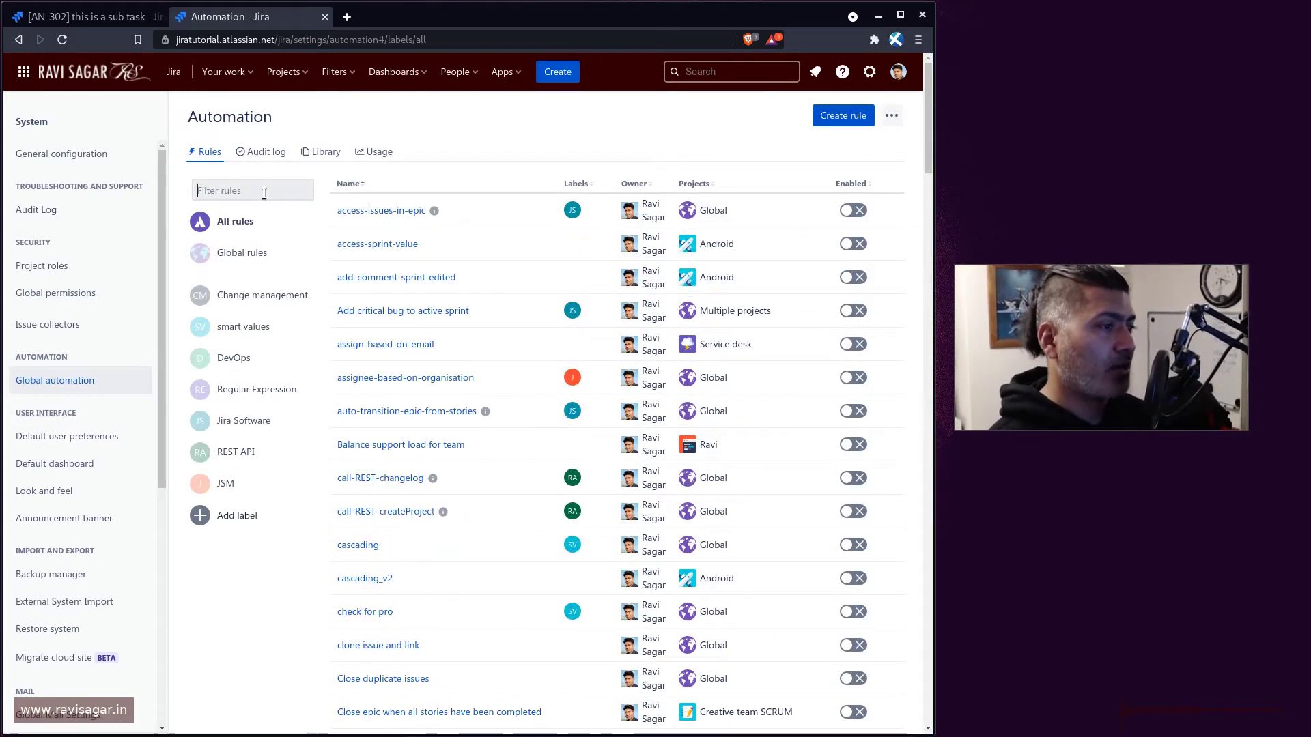
pyautogui.write('copy')
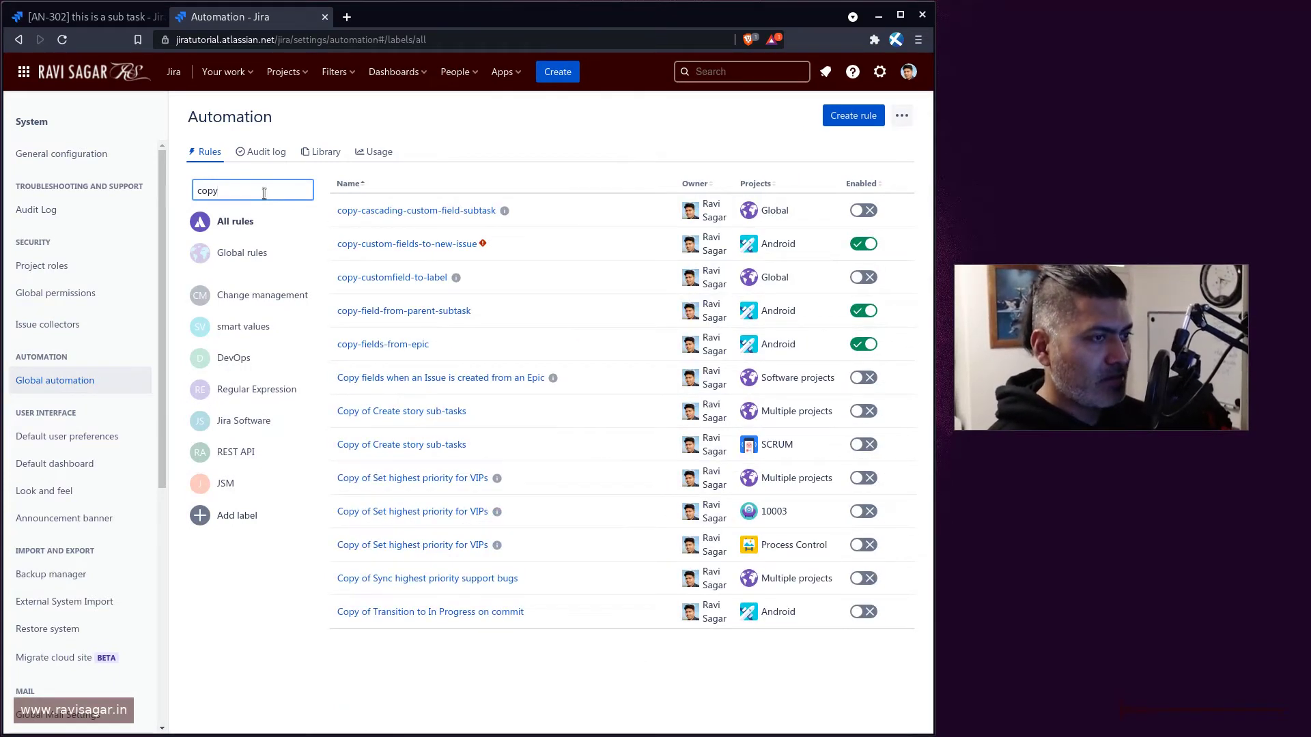
pyautogui.click(383, 344)
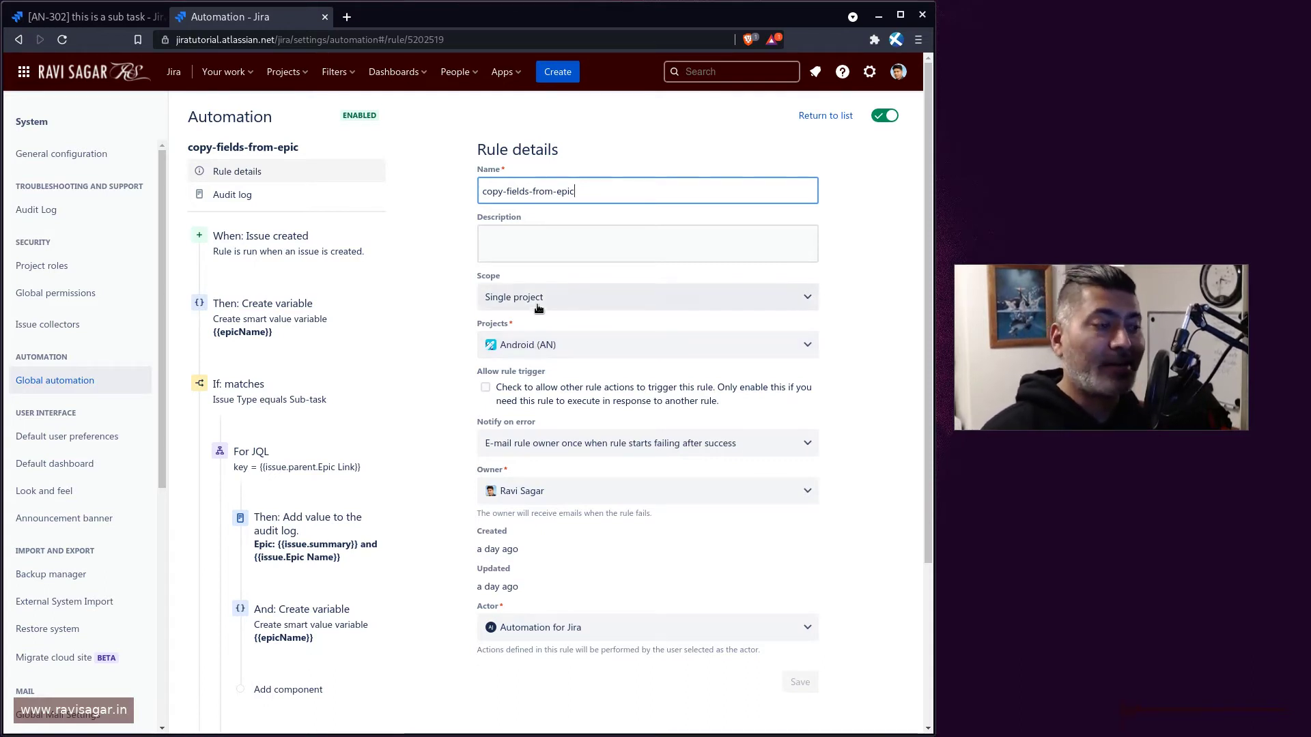
# - Review the rule's Issue created trigger and the issue type options of its If block condition
pyautogui.click(278, 250)
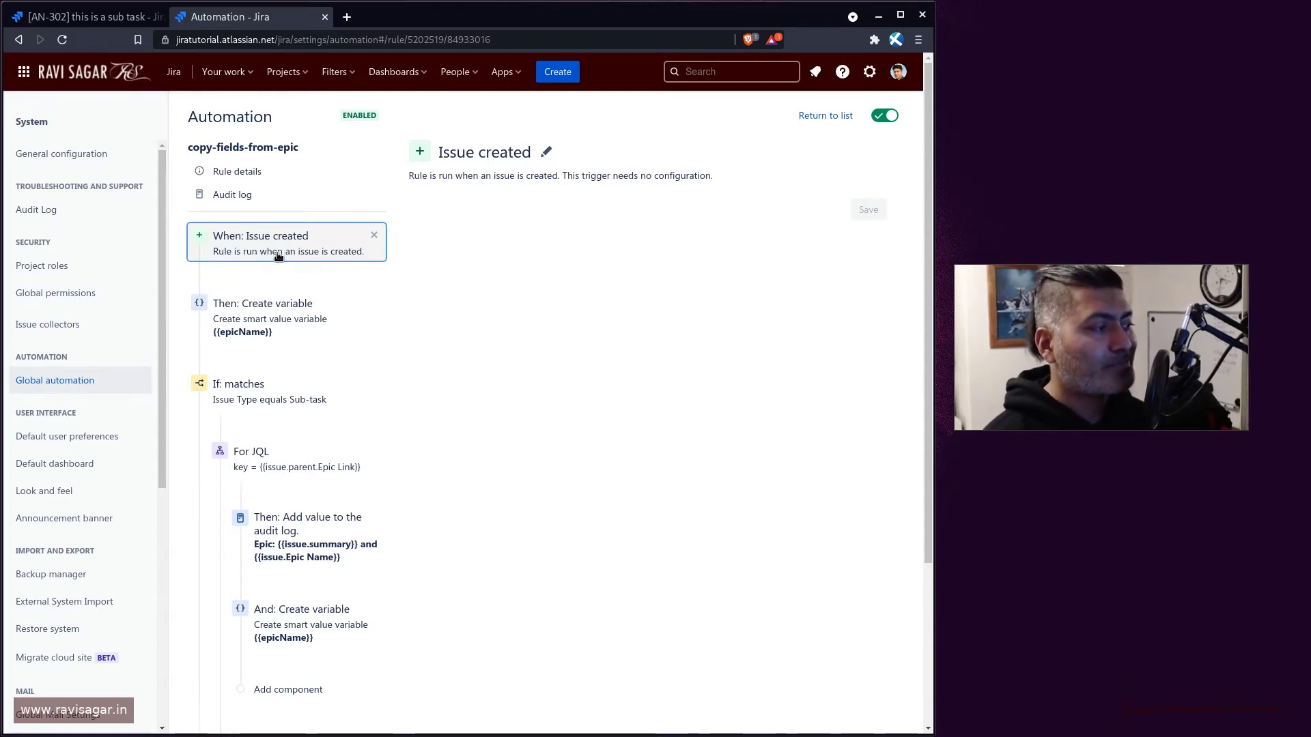
pyautogui.click(293, 394)
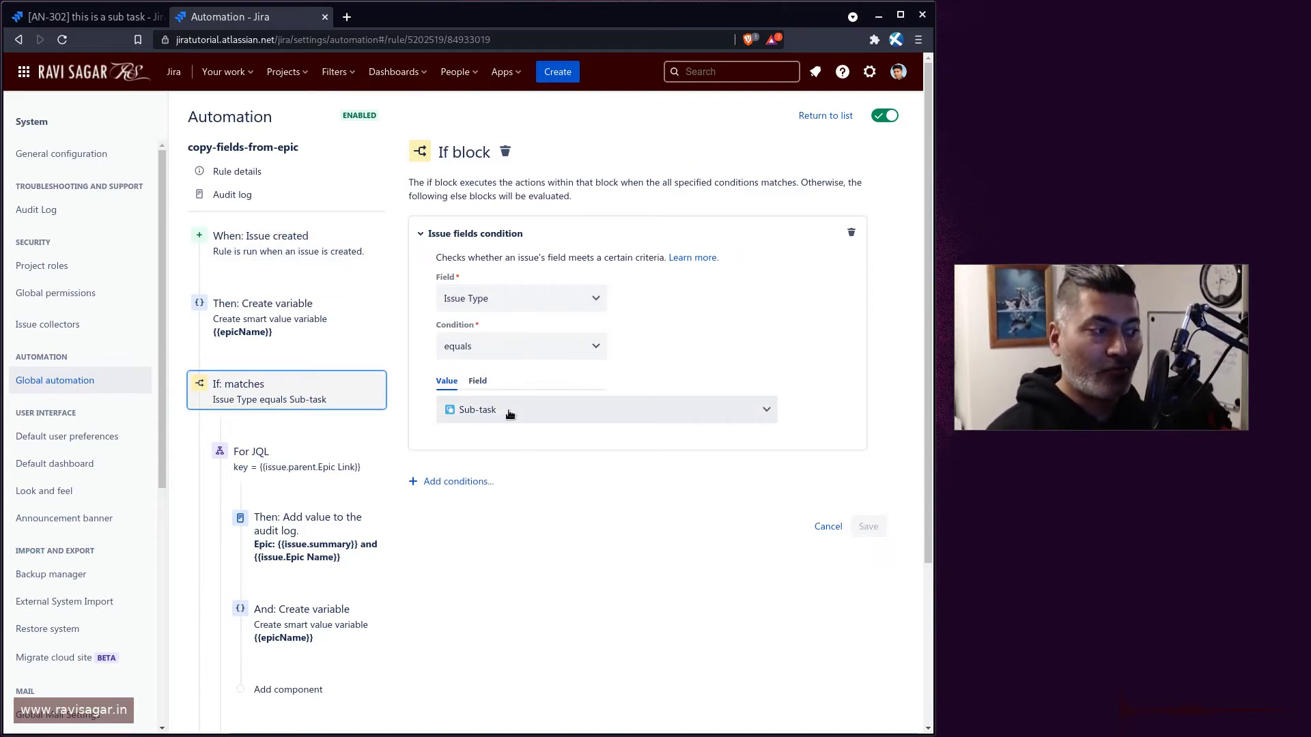
pyautogui.click(532, 417)
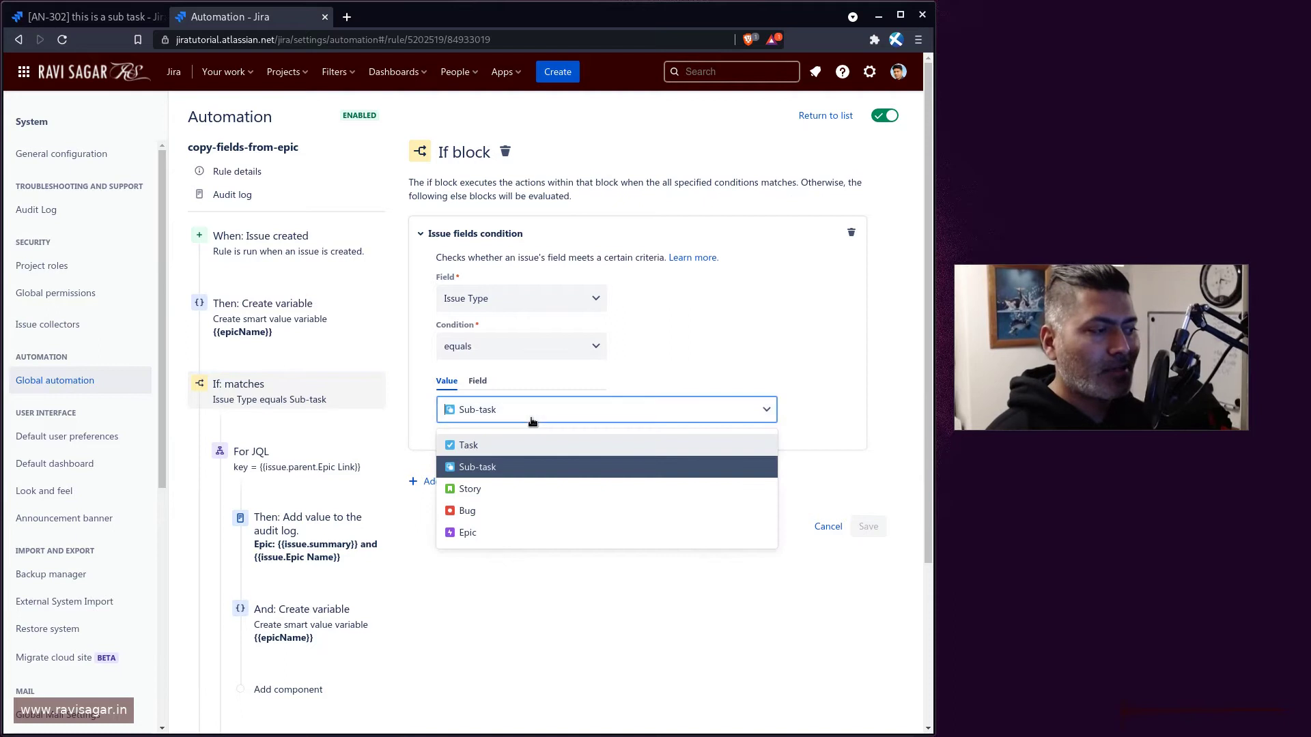
pyautogui.click(890, 411)
pyautogui.moveTo(362, 406)
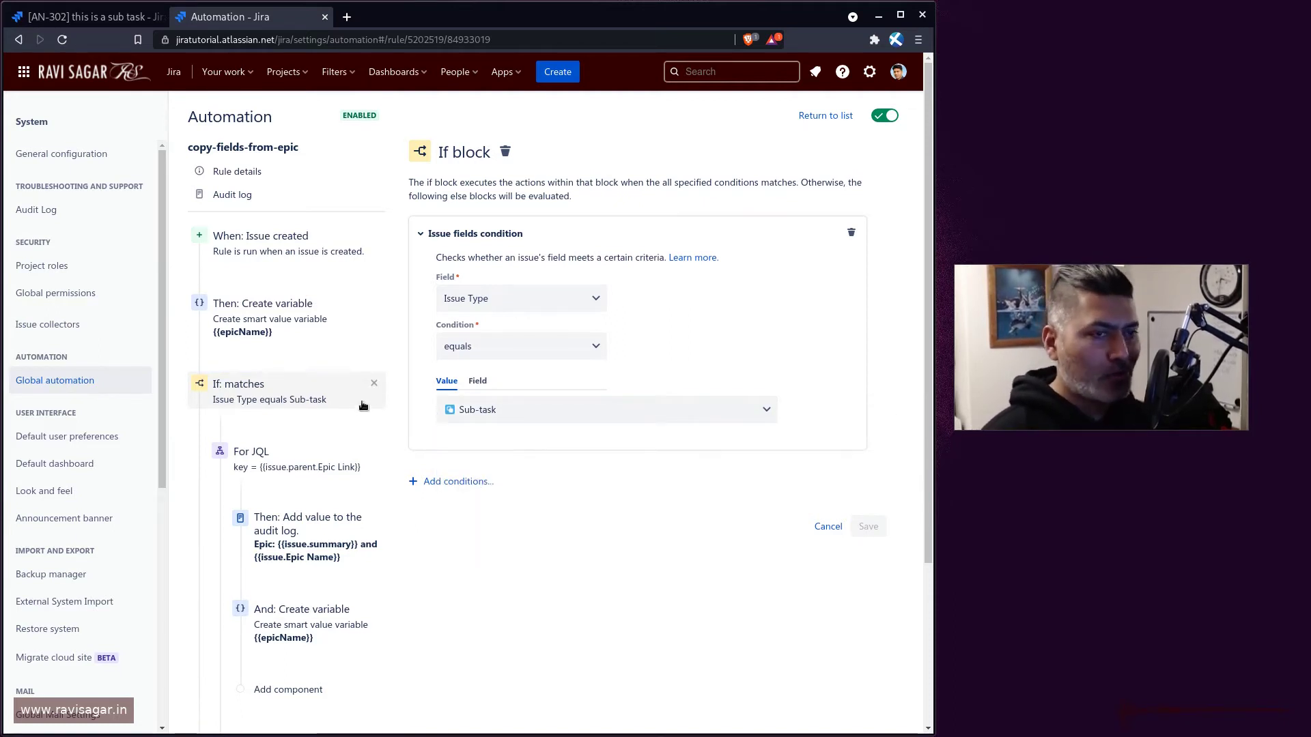
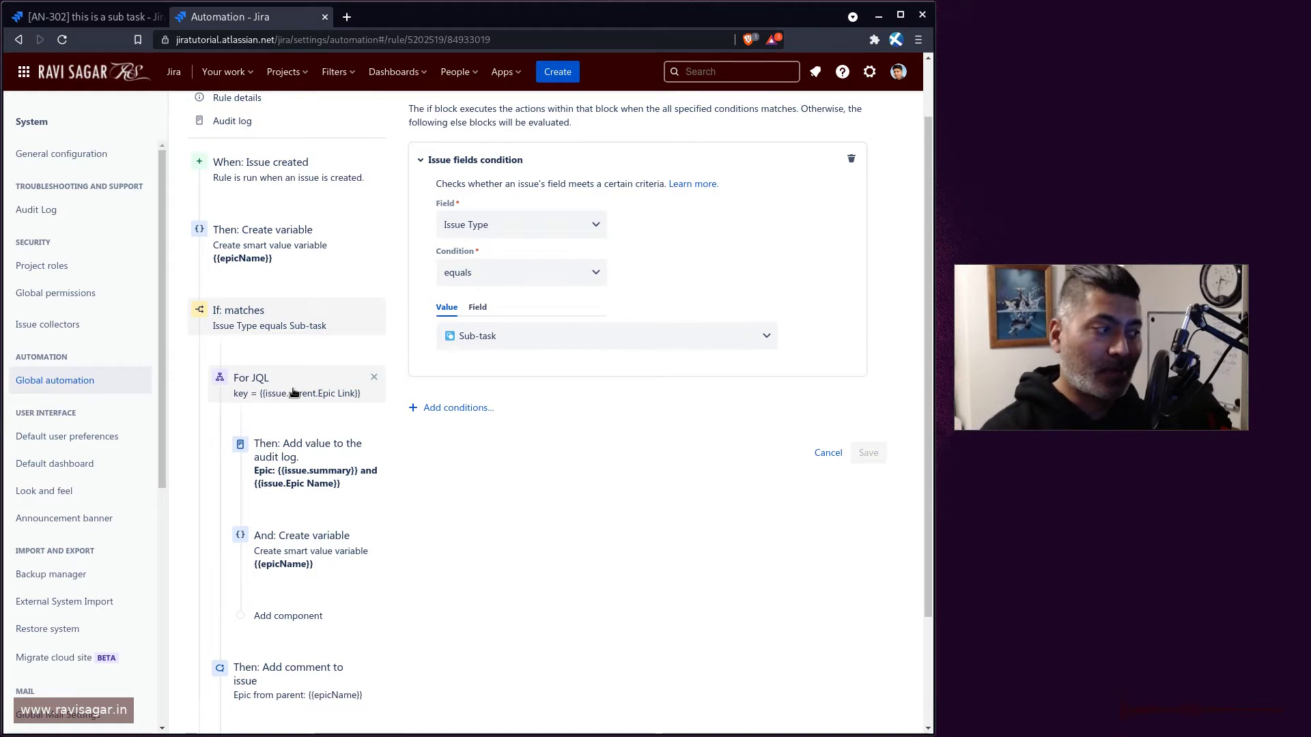
# - Inspect the rule's JQL branch and load the subtask's parent story AN-295 for comparison with the query
pyautogui.click(294, 393)
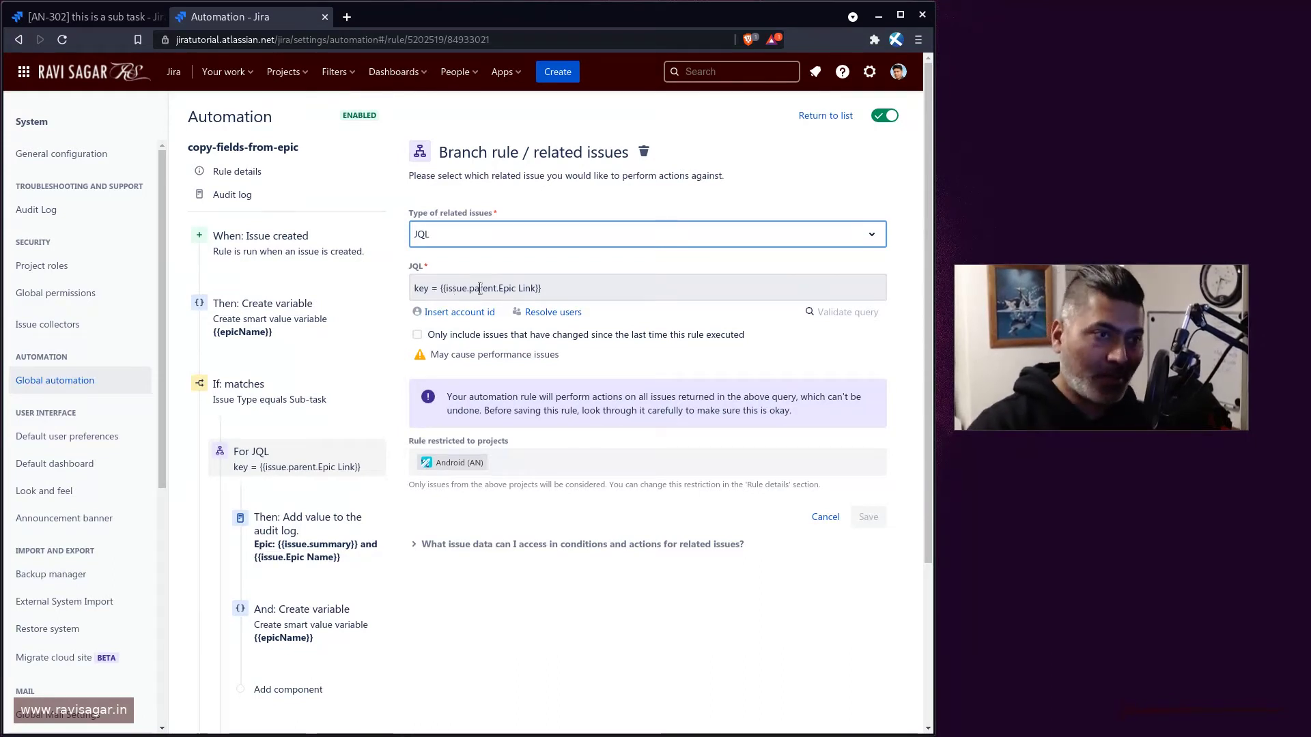
pyautogui.click(89, 16)
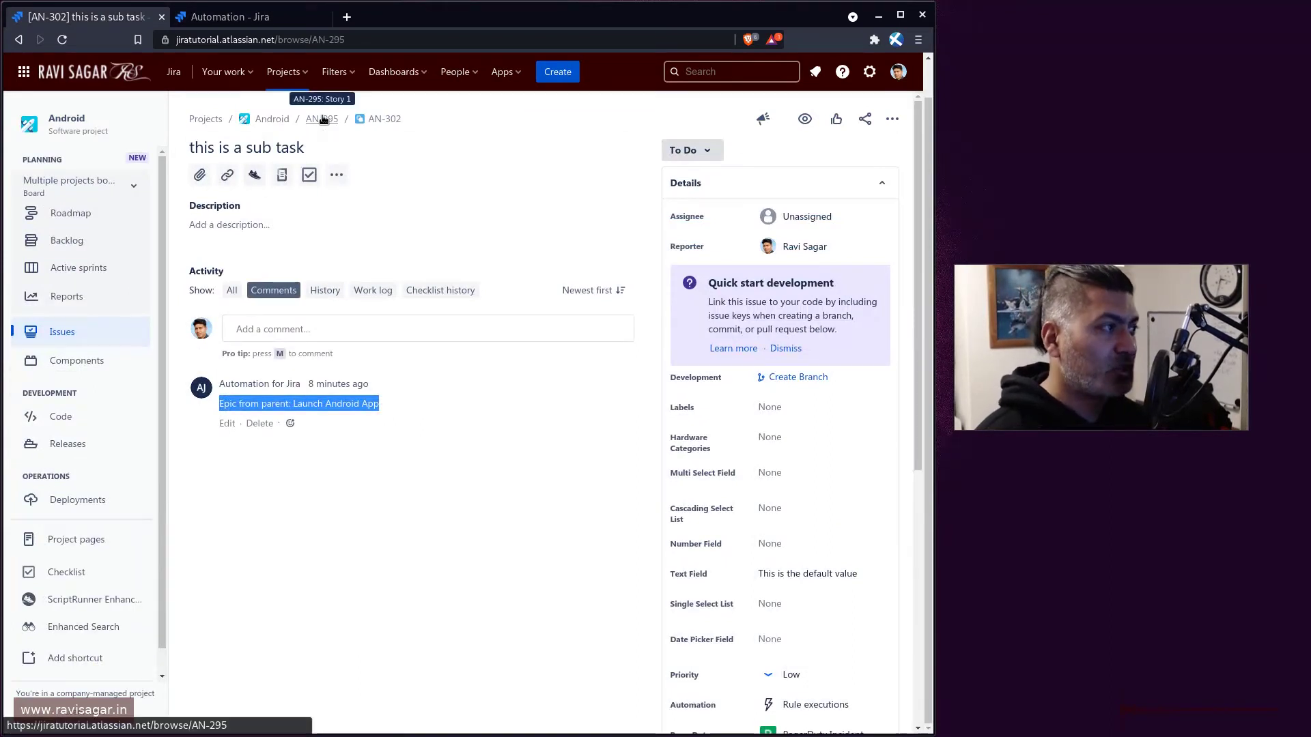
pyautogui.click(322, 119)
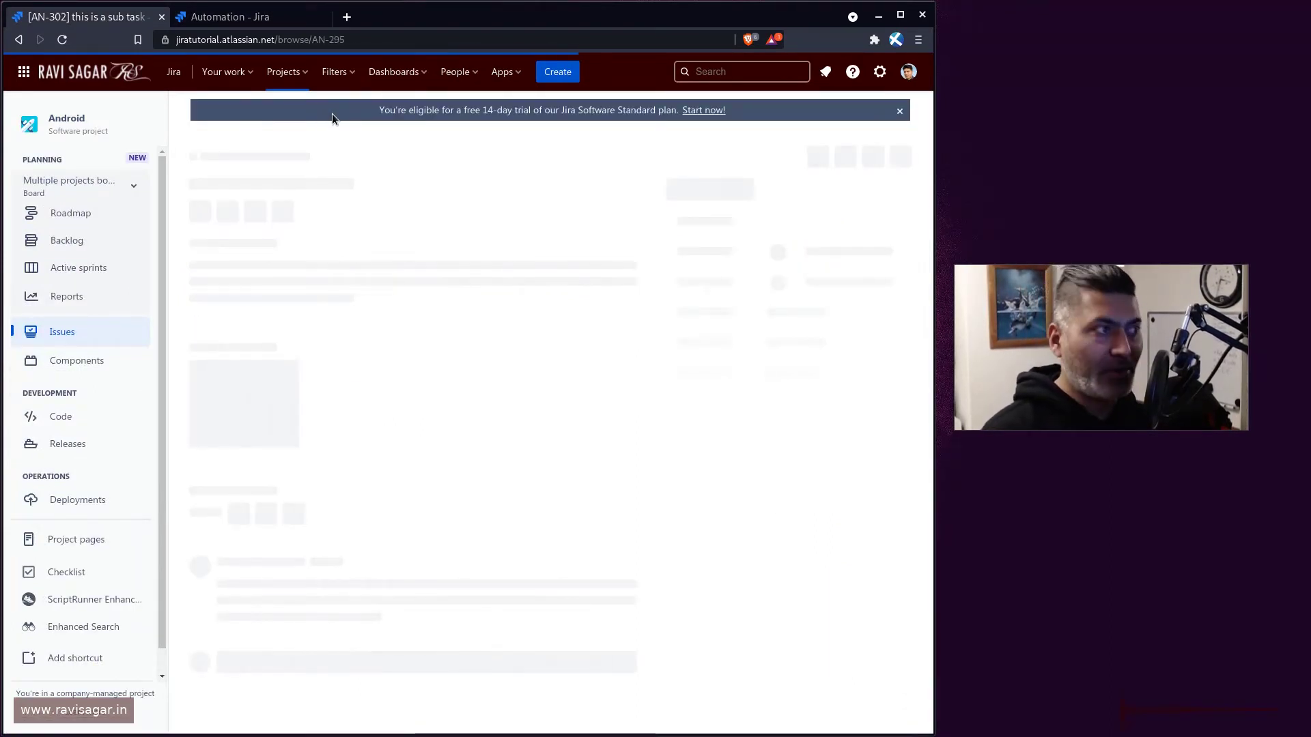
pyautogui.click(262, 15)
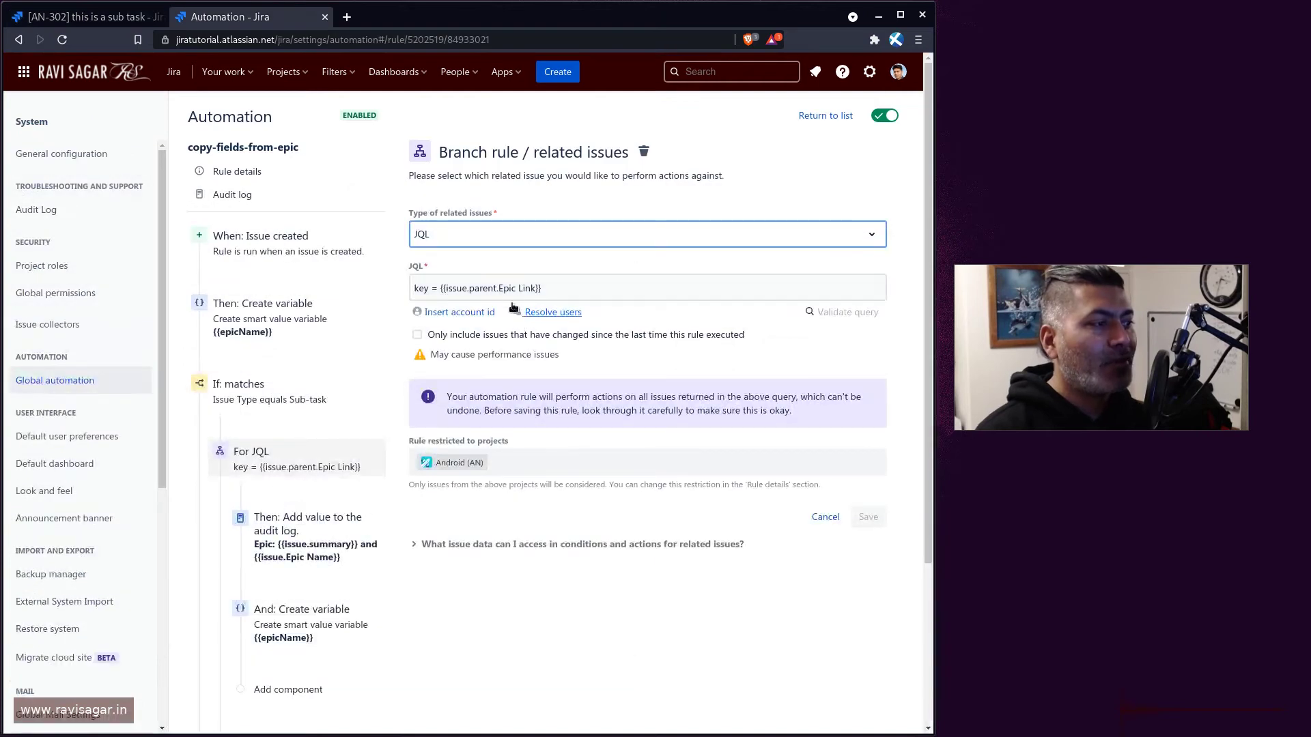
pyautogui.click(498, 287)
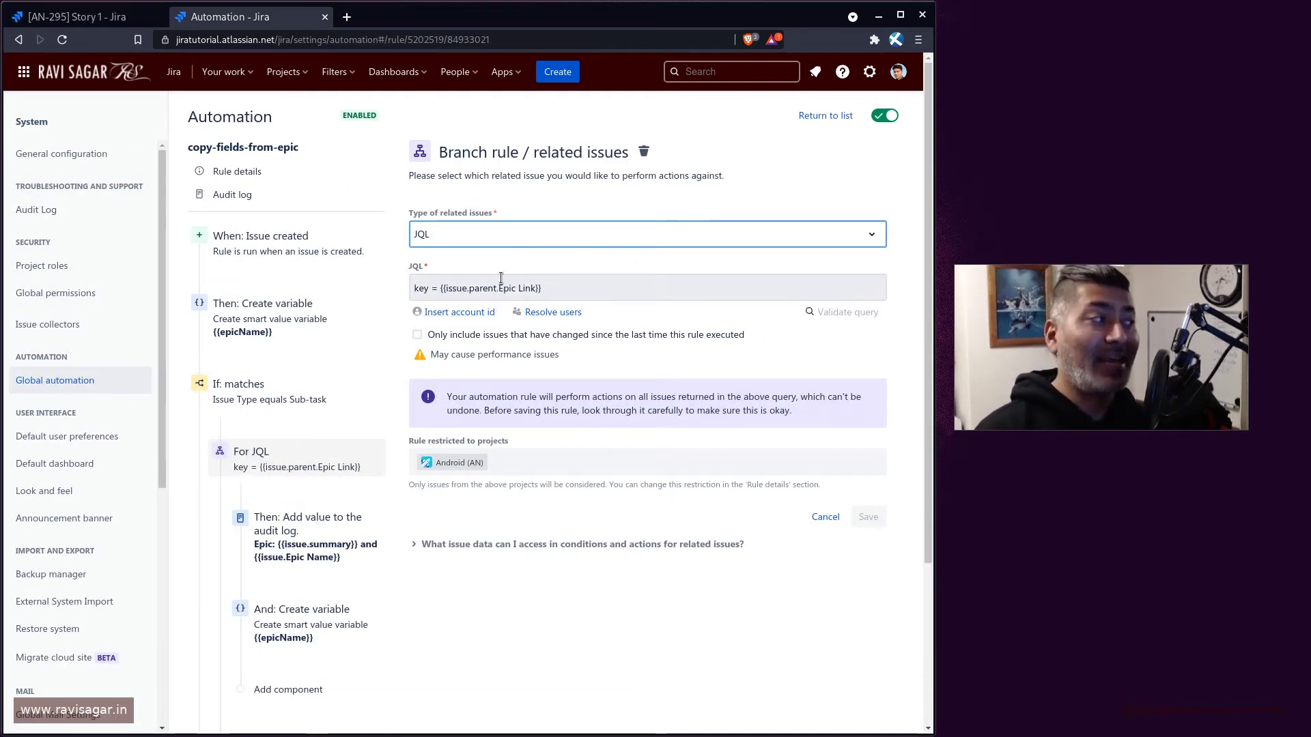
# - Look up the Epic Link field of Story 1 and preview the linked epic
pyautogui.click(82, 16)
pyautogui.scroll(-5, 788, 529)
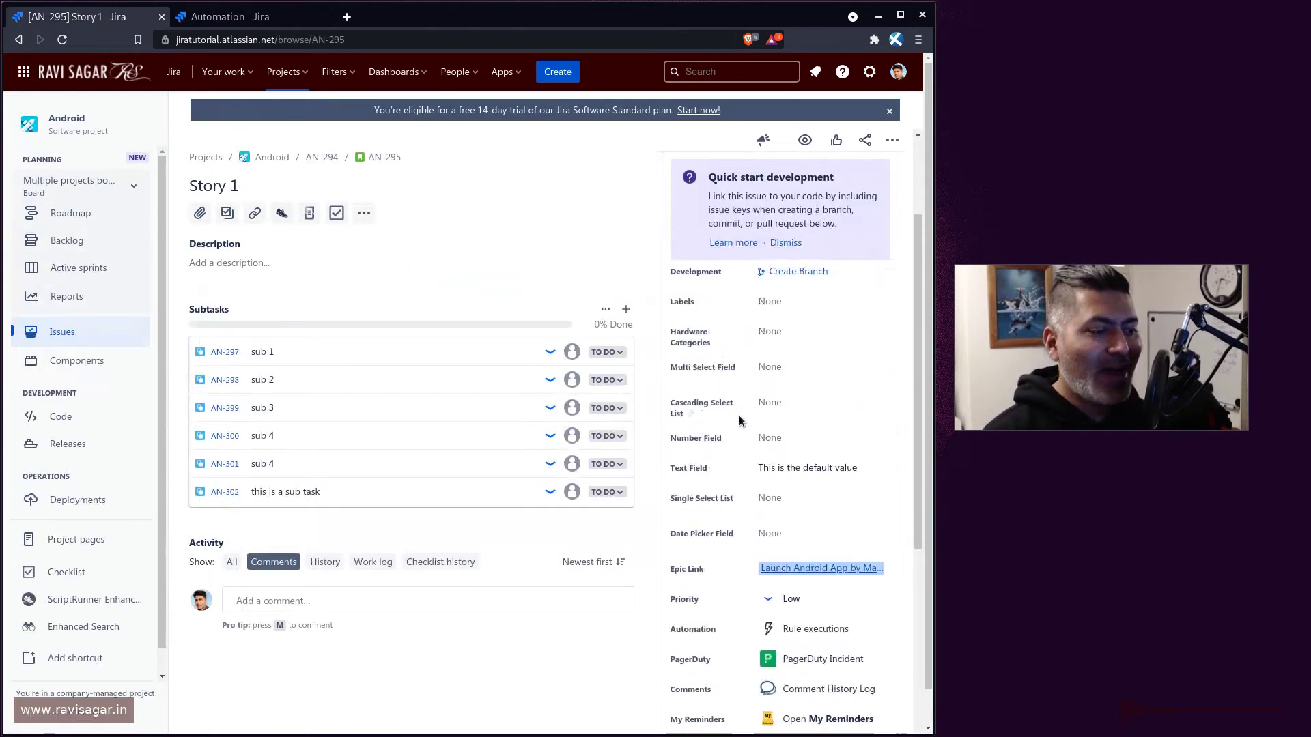
pyautogui.scroll(-2, 787, 529)
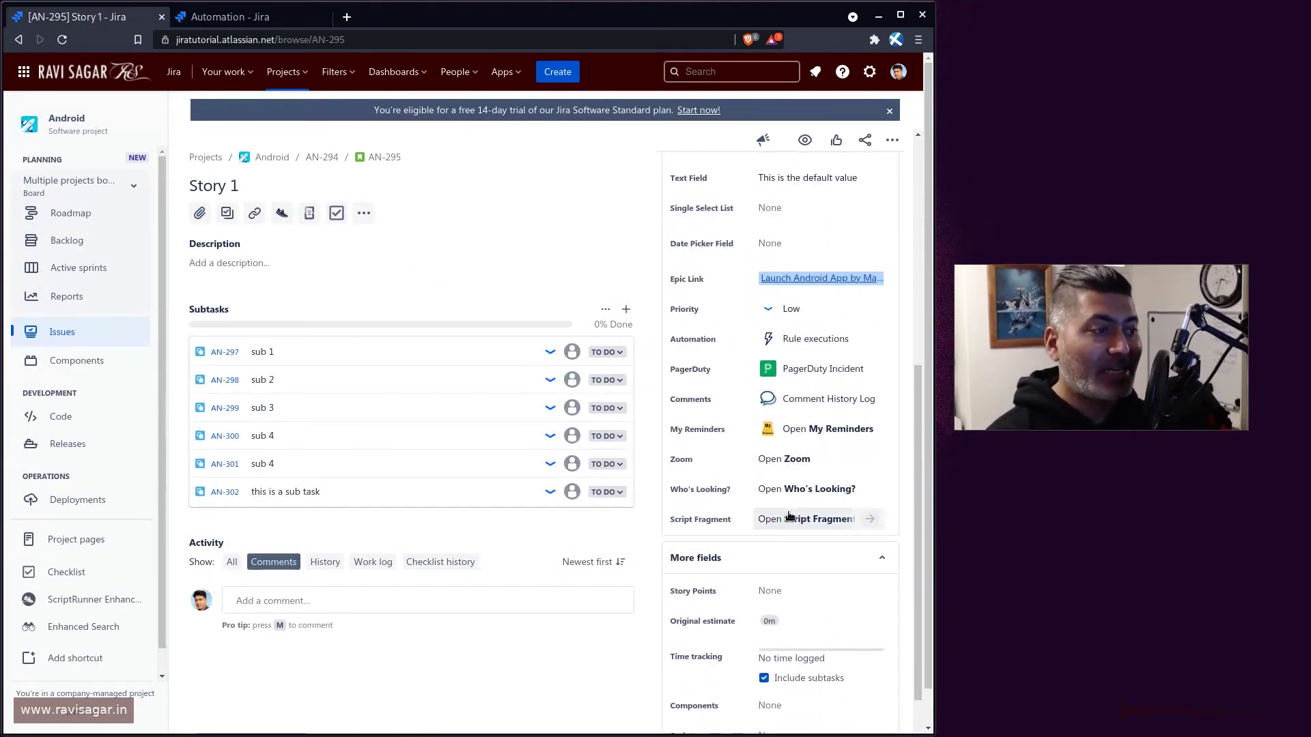
pyautogui.moveTo(782, 283)
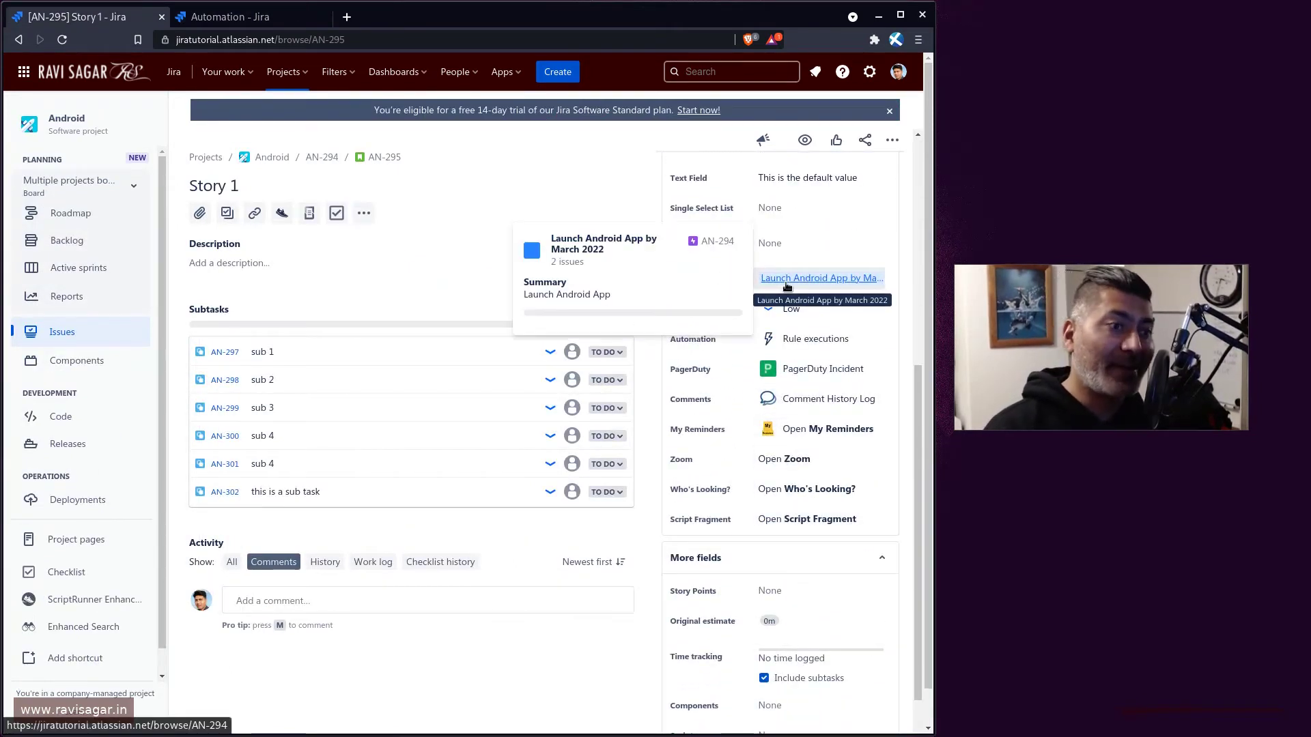
# - Return to the automation rule and examine the smart values in the log message of its audit log action
pyautogui.click(225, 16)
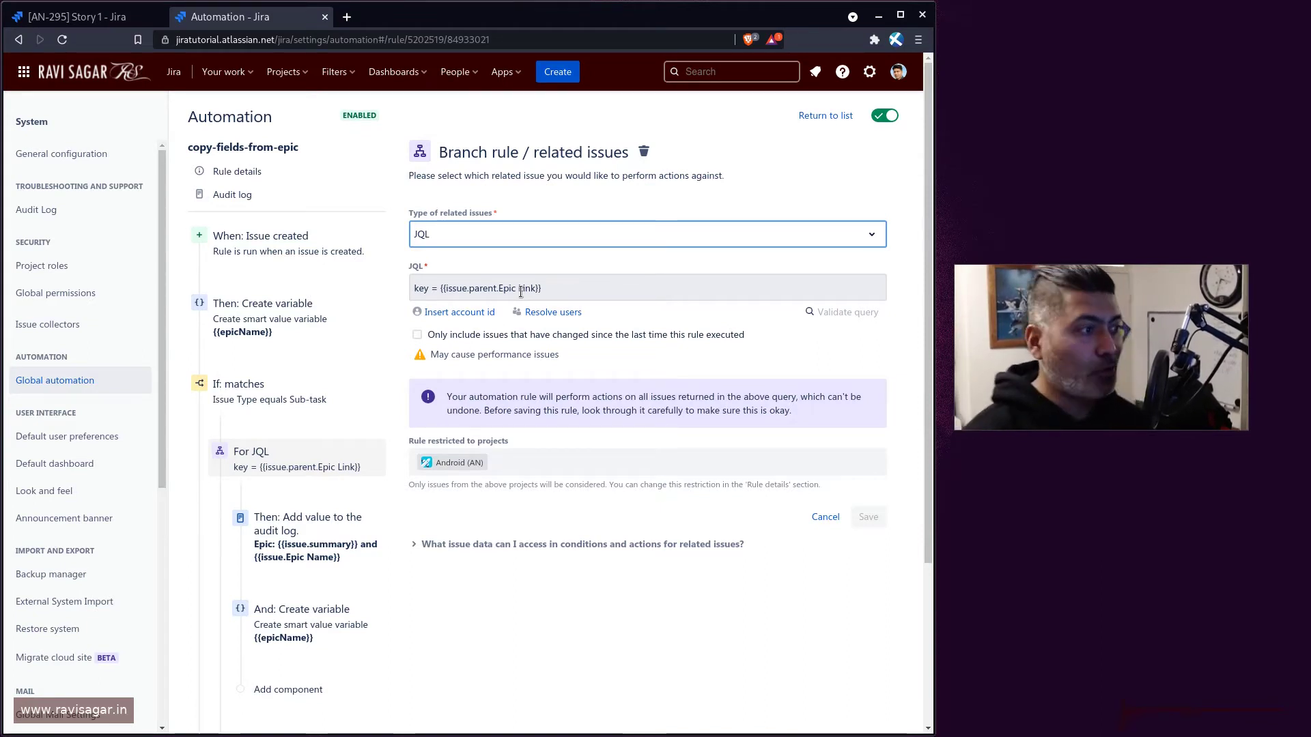
pyautogui.scroll(-2, 365, 405)
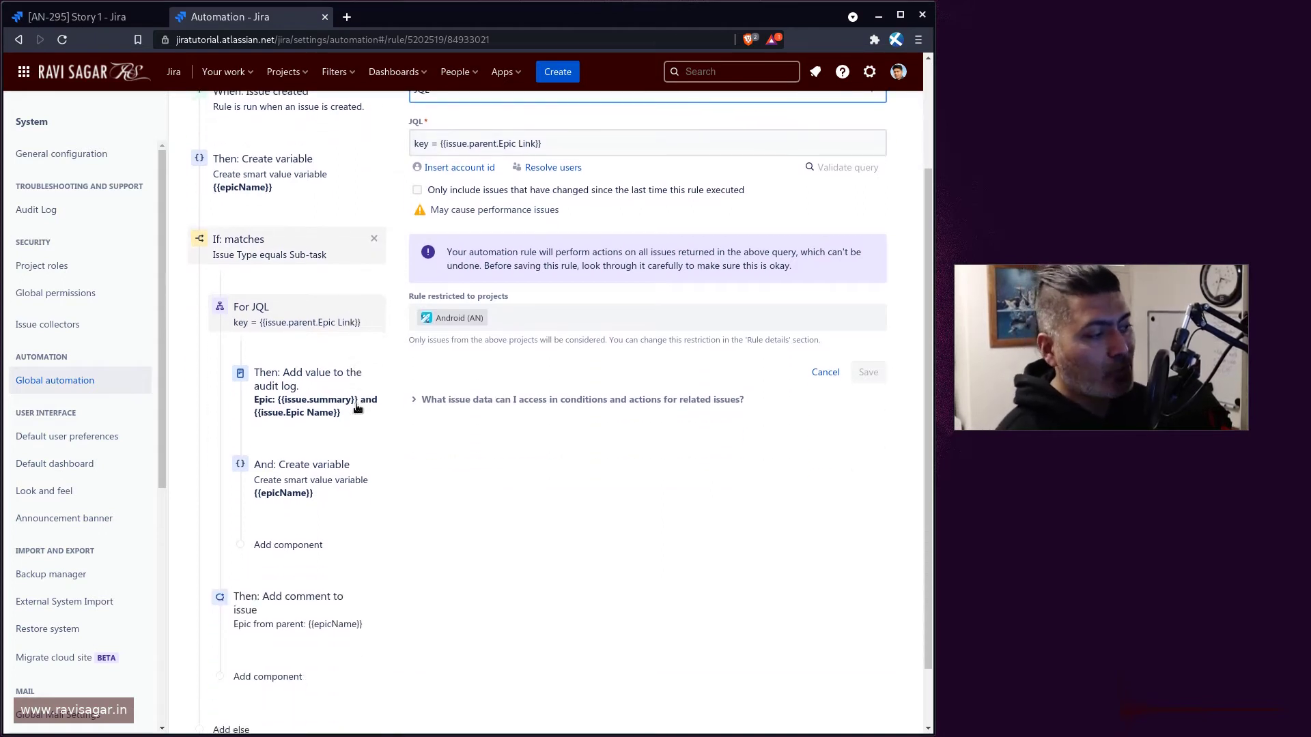
pyautogui.click(307, 397)
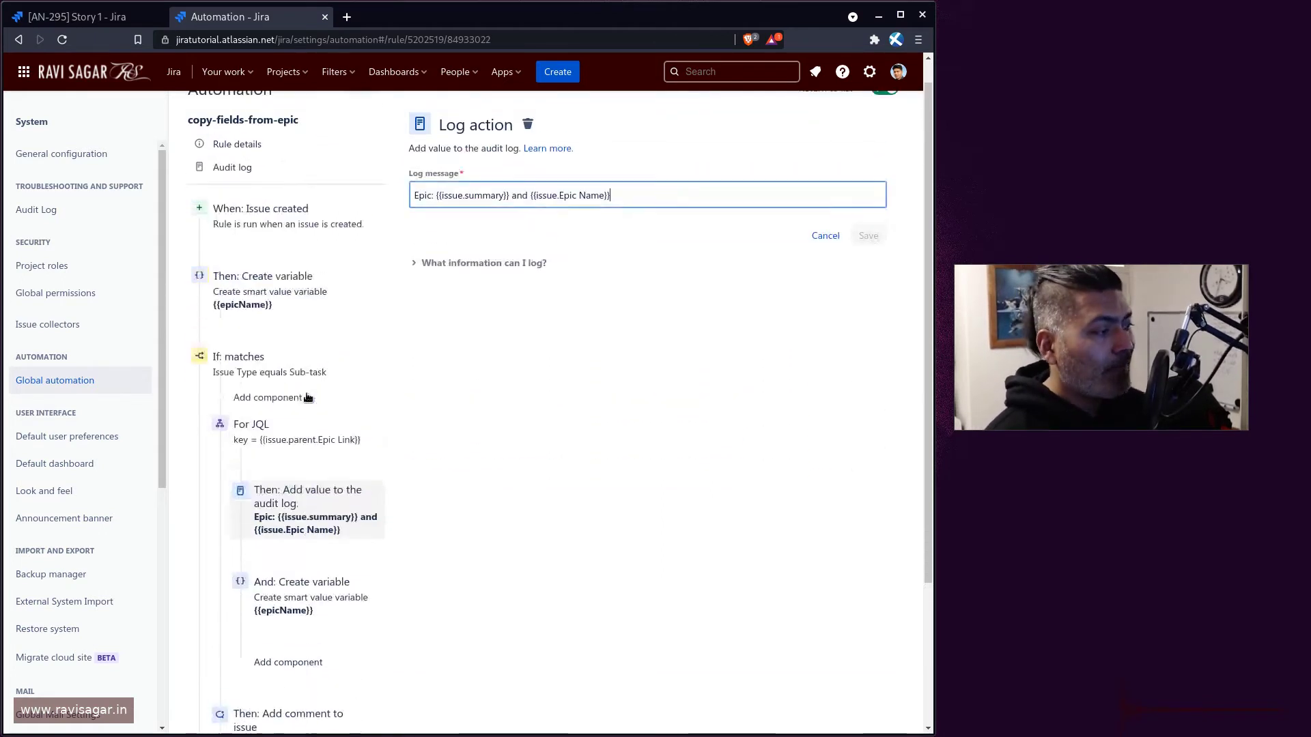
pyautogui.moveTo(302, 503)
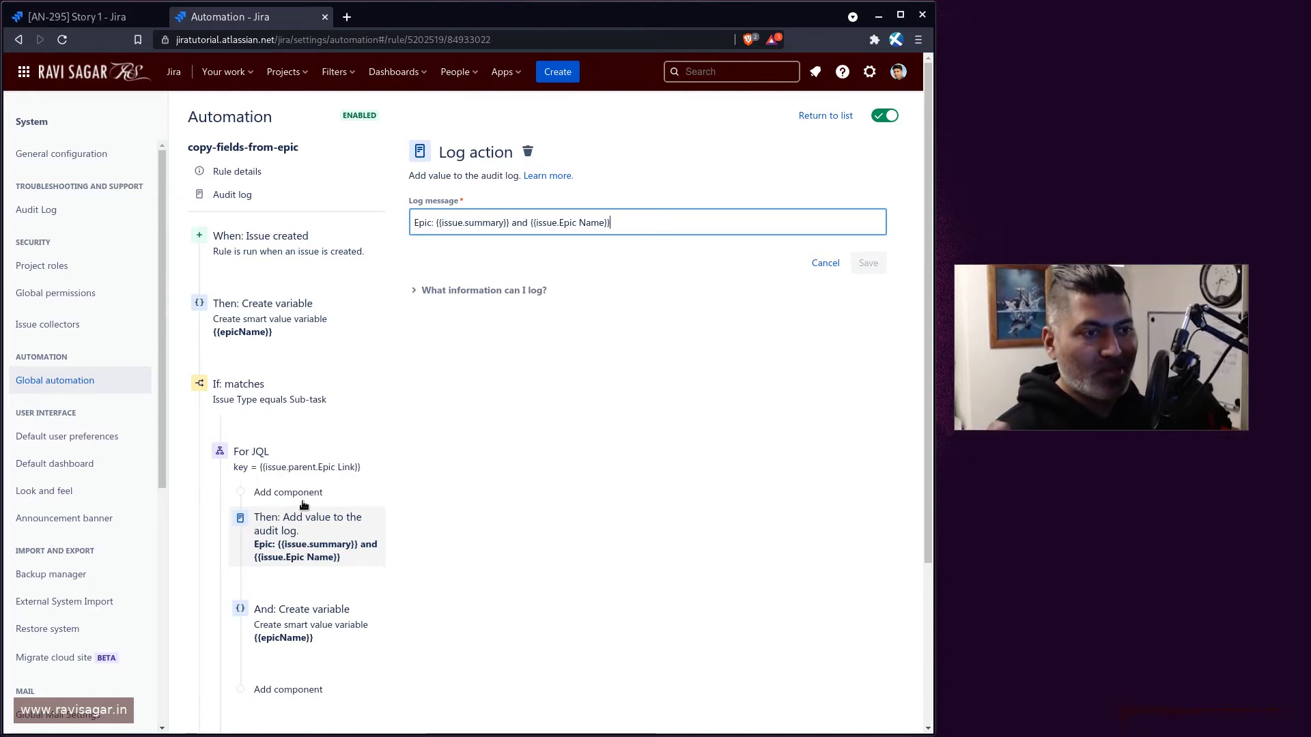
pyautogui.scroll(-3, 431, 399)
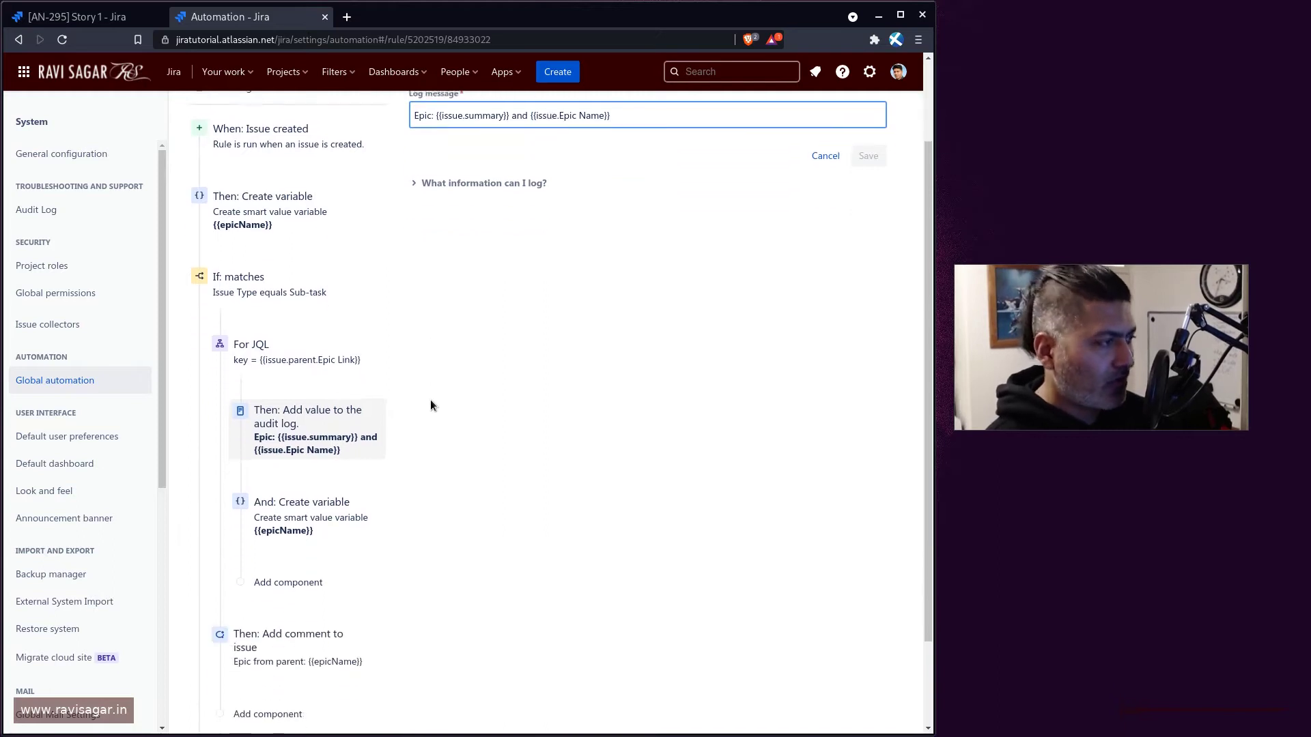
pyautogui.scroll(3, 432, 407)
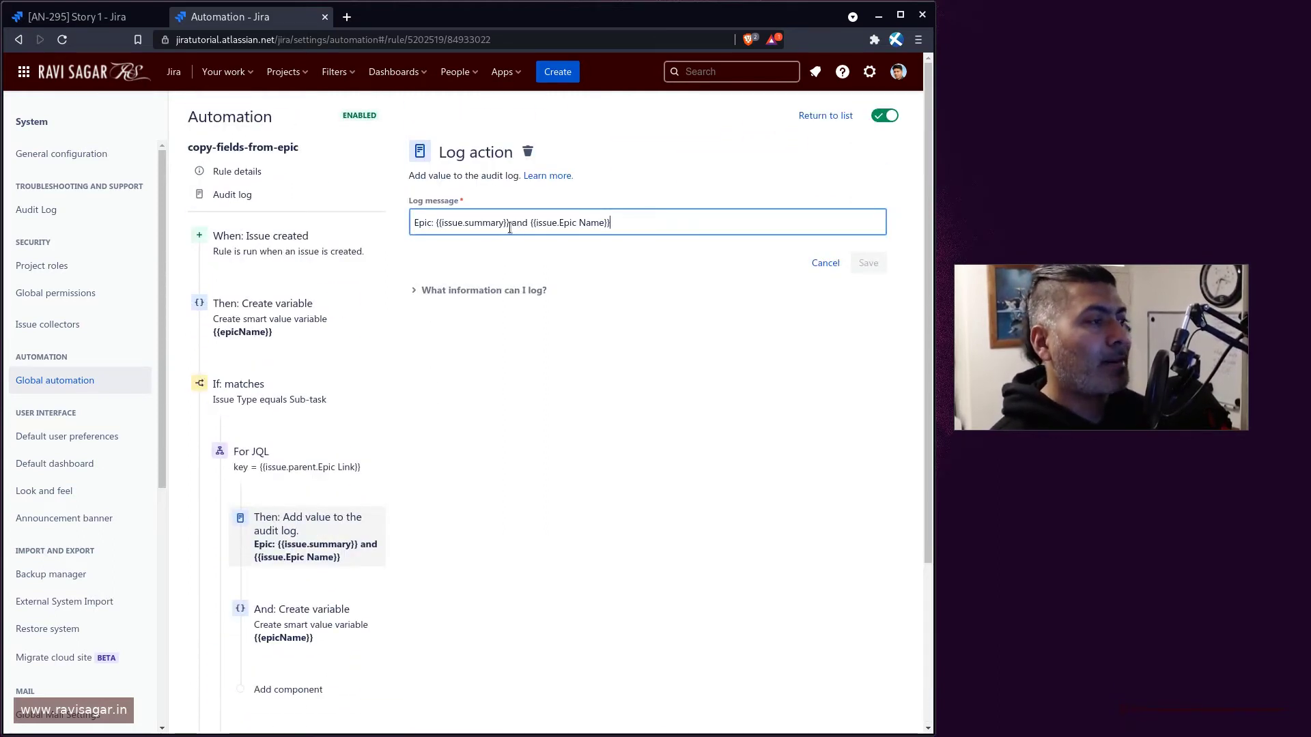
pyautogui.moveTo(610, 223); pyautogui.dragTo(435, 224)
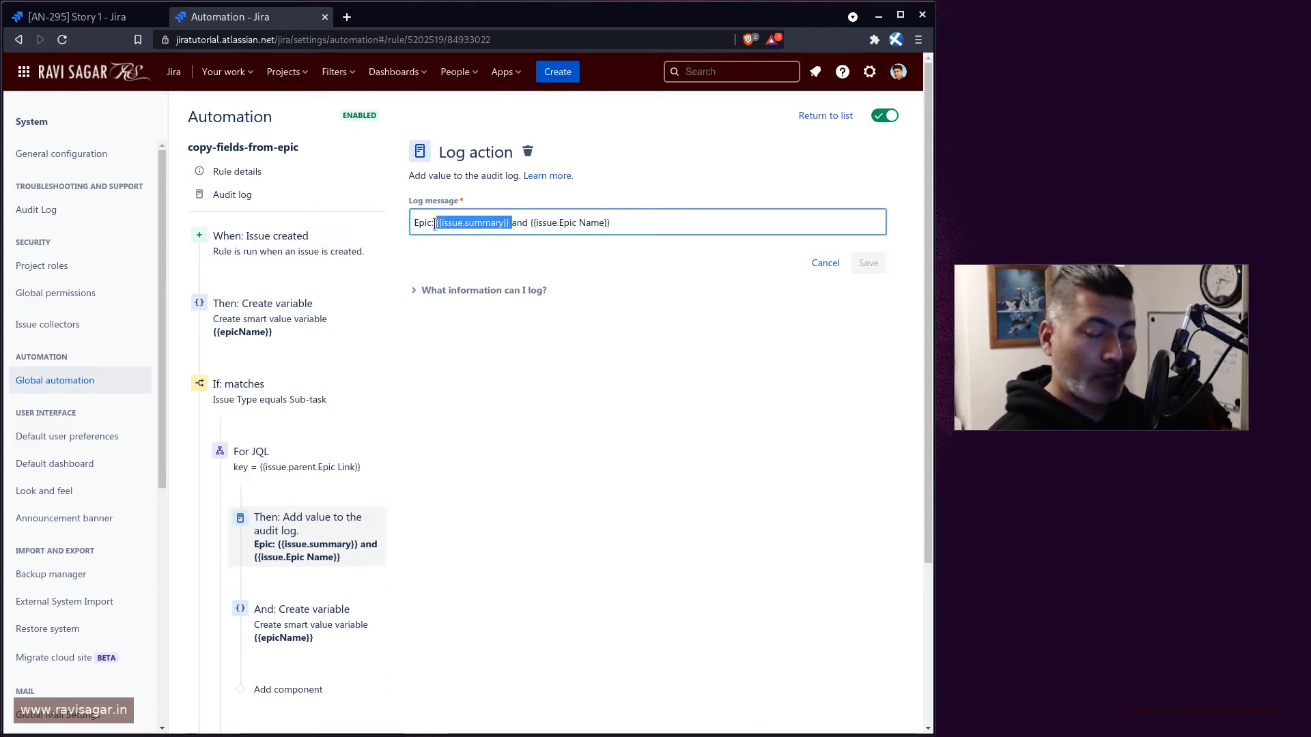
# - Open the rule's audit log and examine the epic values in the latest run's log action
pyautogui.click(235, 198)
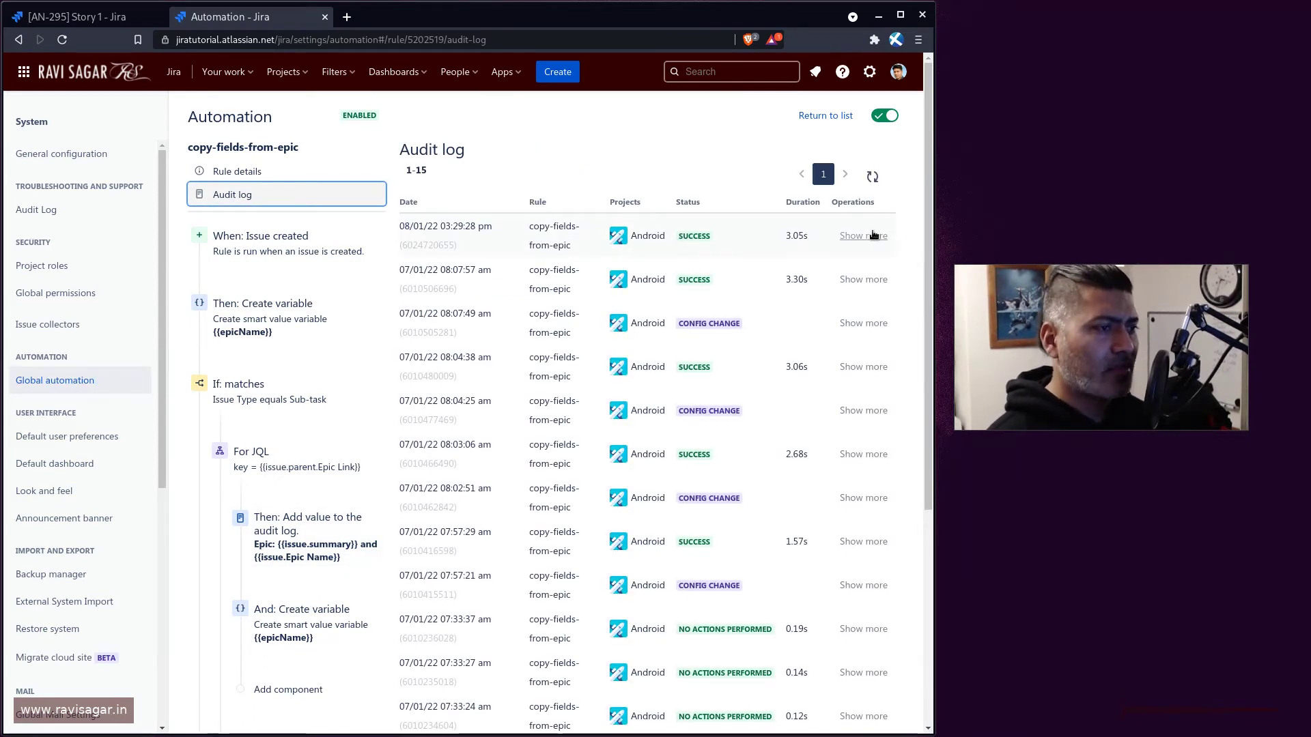
pyautogui.click(873, 236)
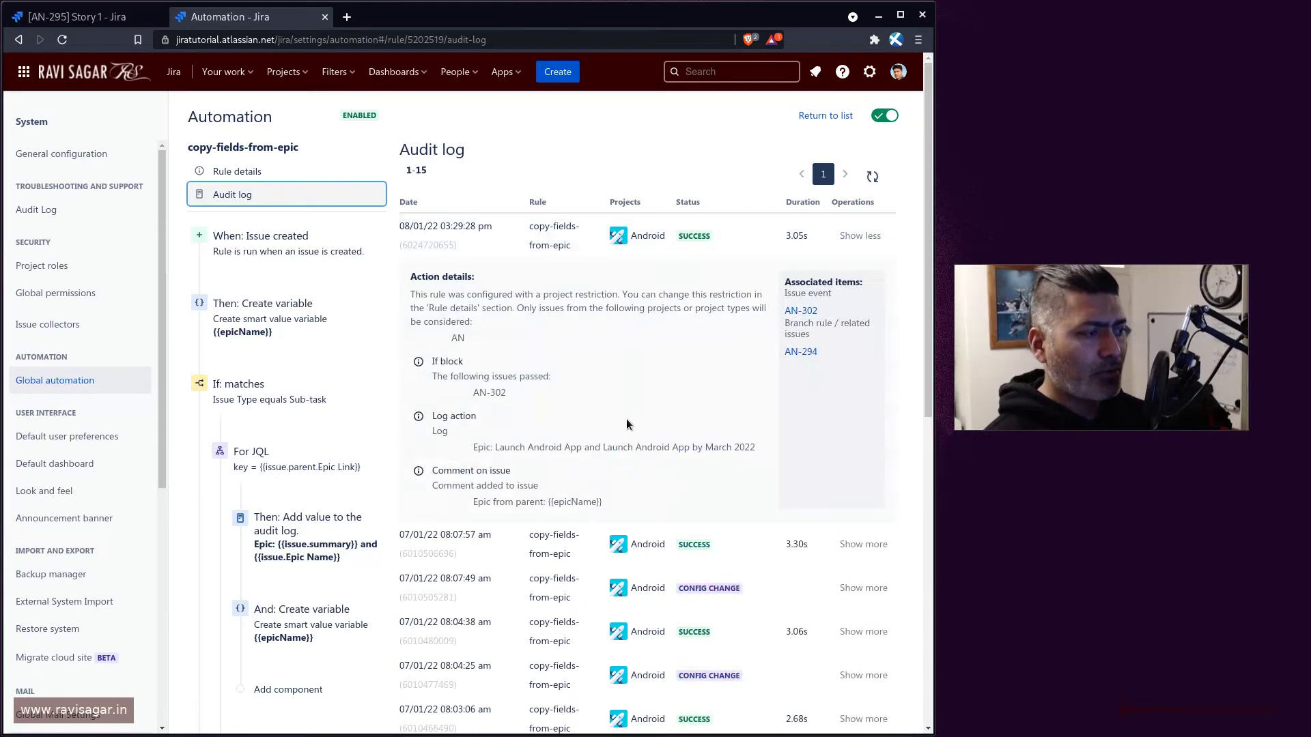
pyautogui.moveTo(584, 447); pyautogui.dragTo(494, 448)
pyautogui.moveTo(756, 447); pyautogui.dragTo(604, 448)
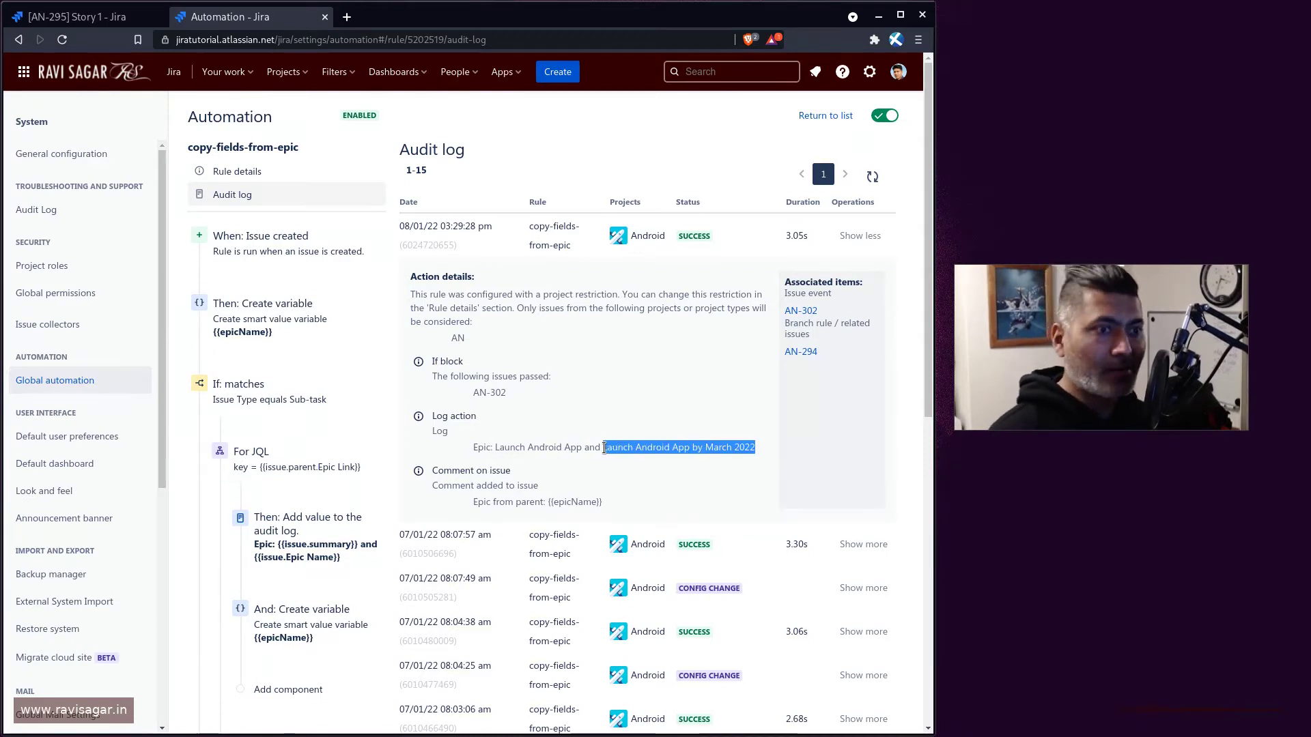
# - Compare the epicName variable inside the JQL branch with the one defined directly after the trigger
pyautogui.scroll(-3, 301, 396)
pyautogui.click(300, 394)
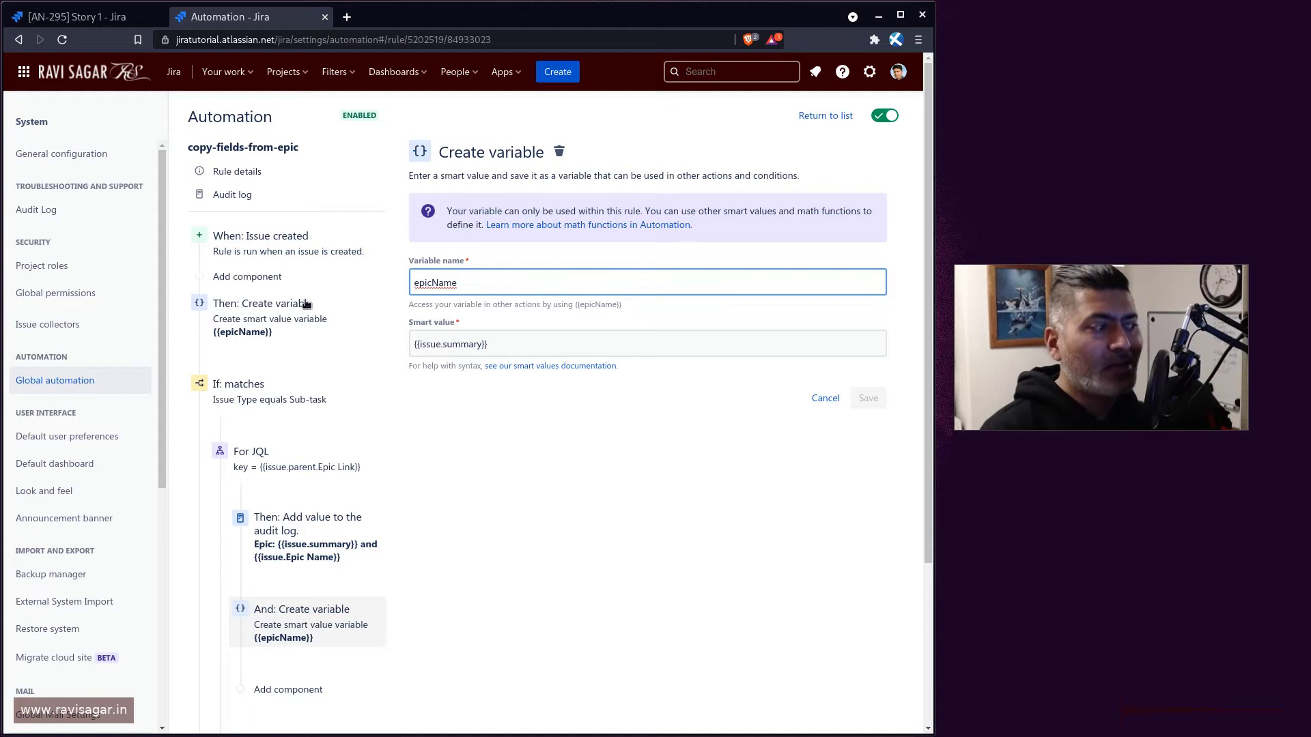
pyautogui.click(274, 316)
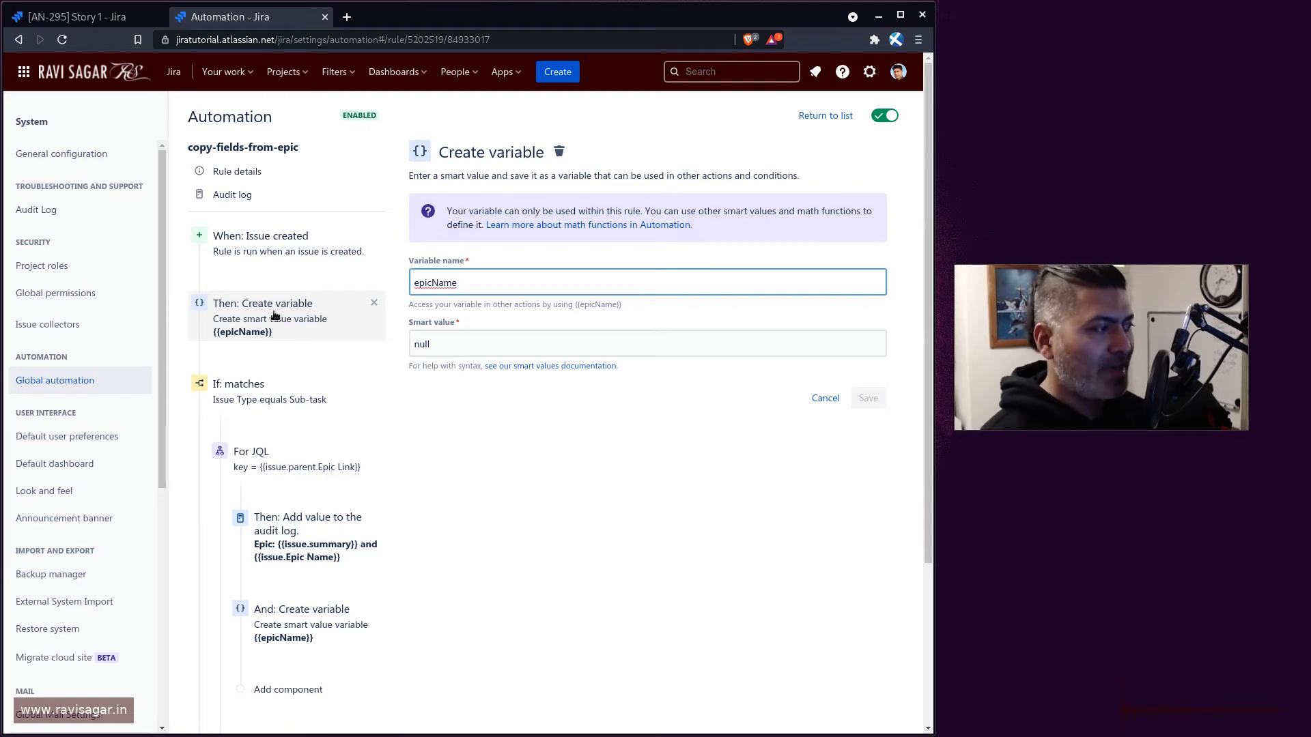
pyautogui.click(276, 314)
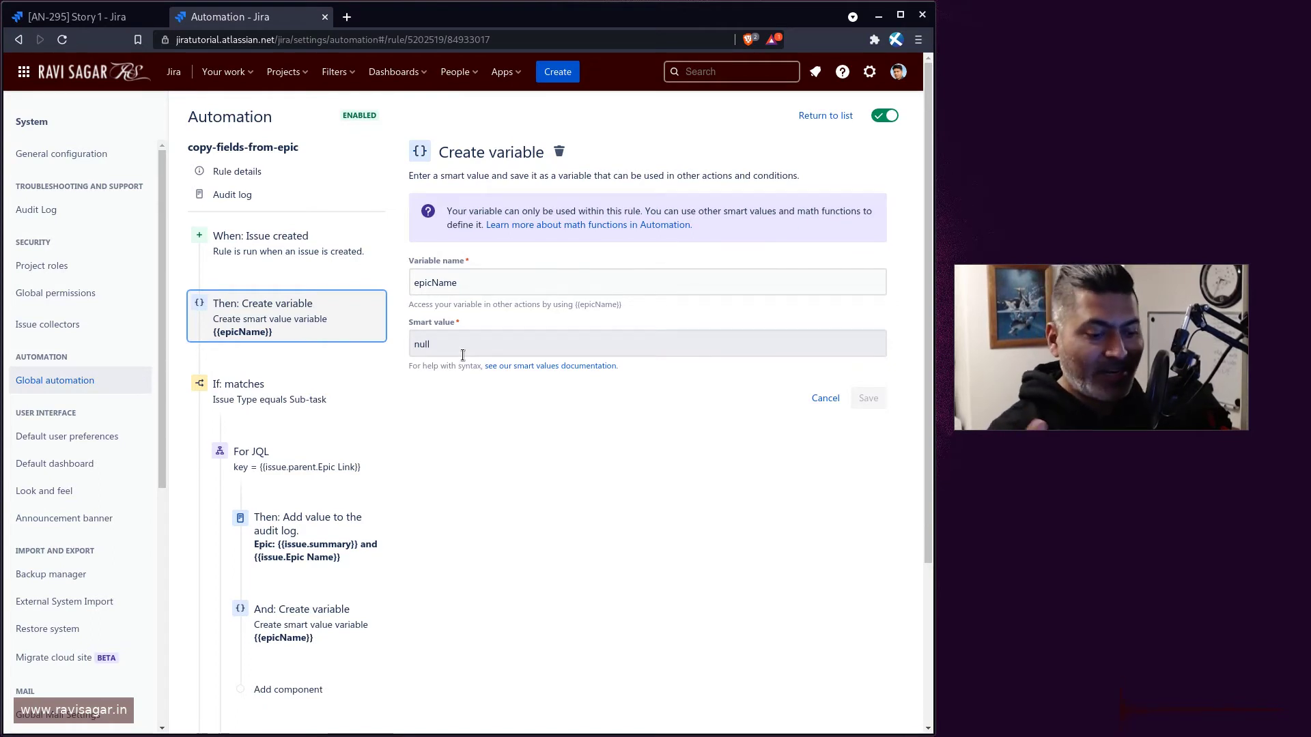
pyautogui.scroll(-3, 462, 355)
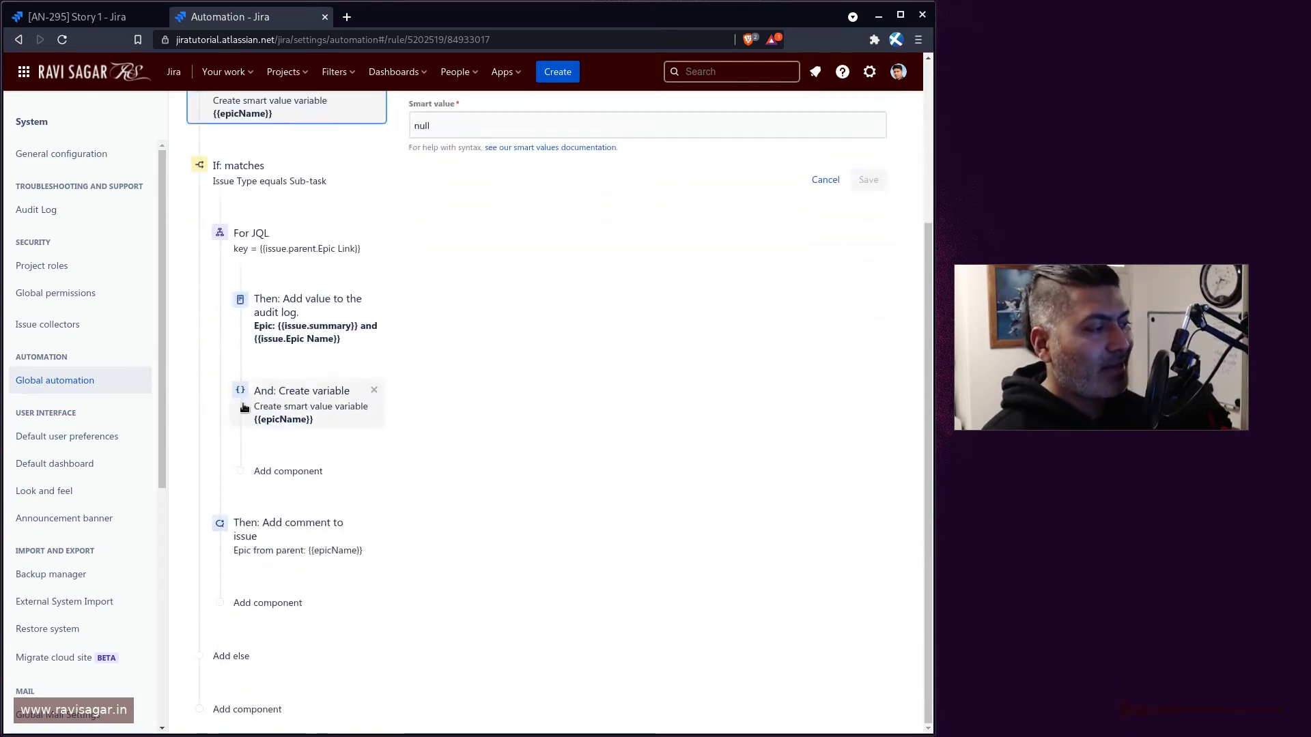
# - Change the smart value of the JQL branch's epicName variable to {{issue.Epic Name}} and save it
pyautogui.click(325, 410)
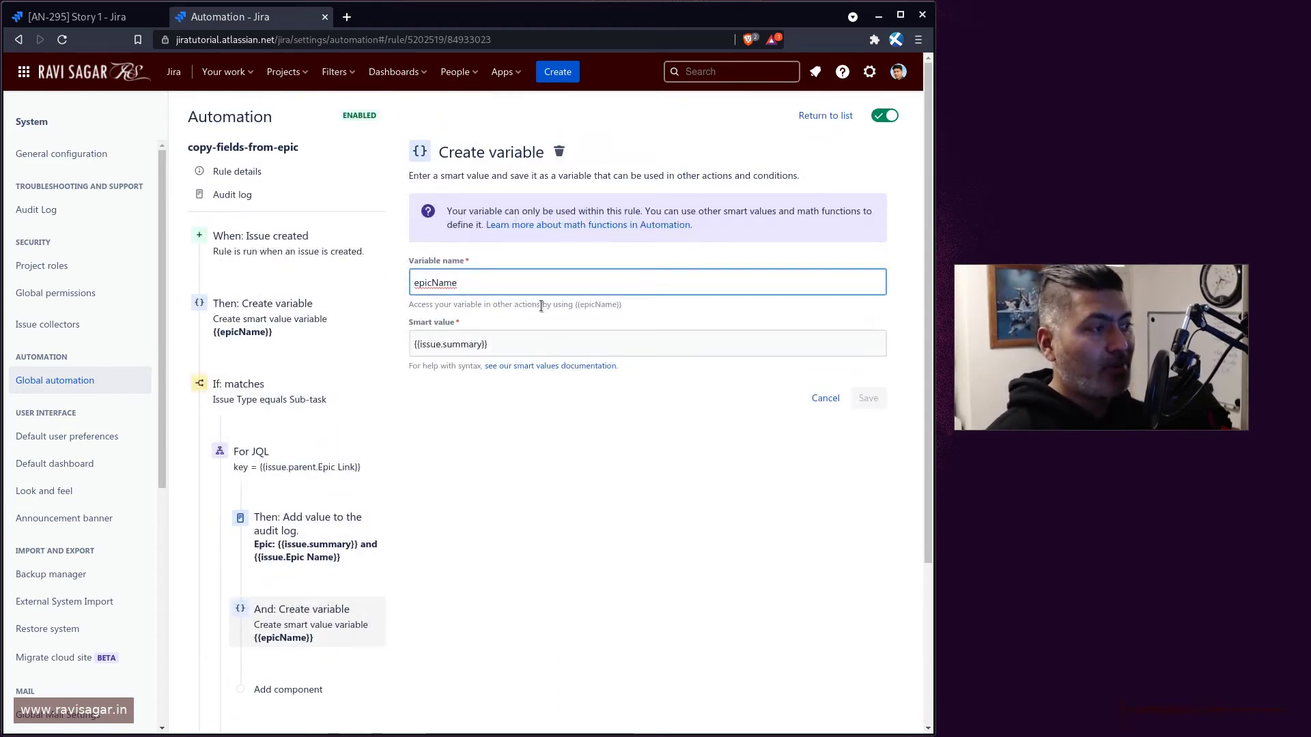
pyautogui.moveTo(495, 345); pyautogui.dragTo(401, 349)
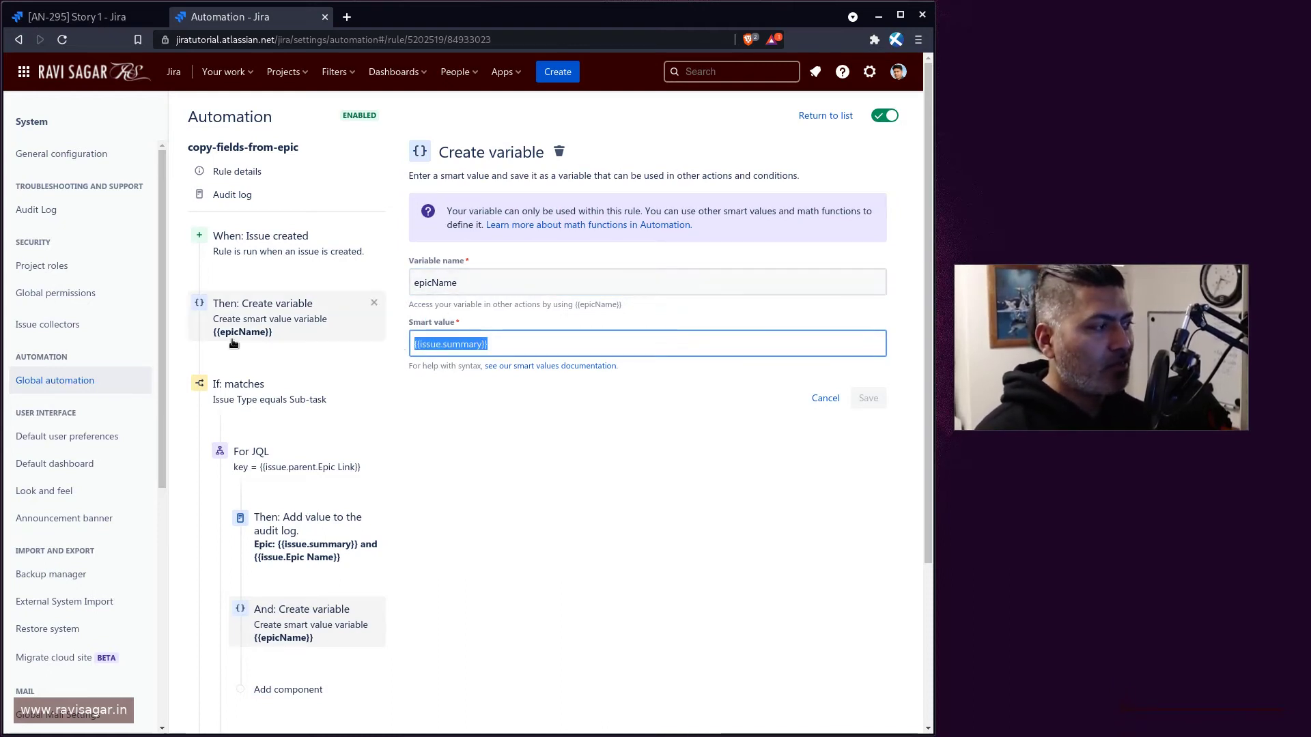
pyautogui.click(508, 344)
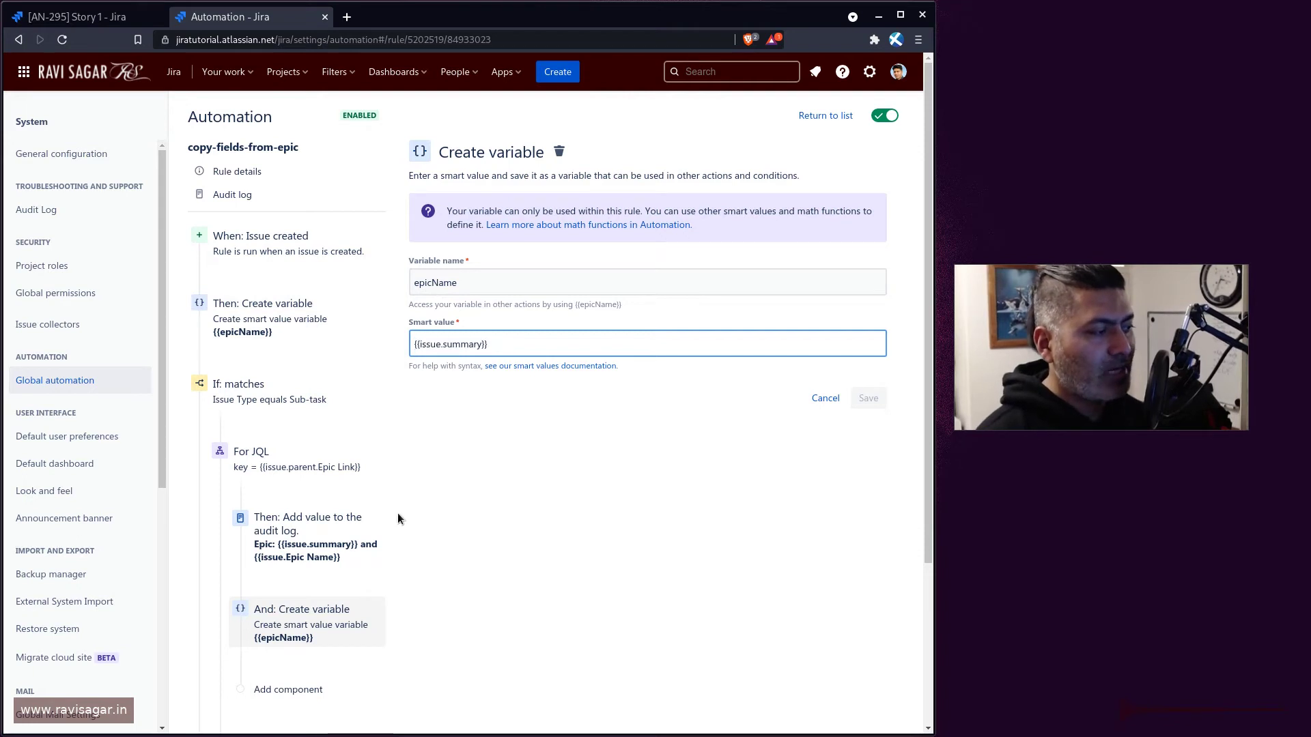
pyautogui.doubleClick(519, 343)
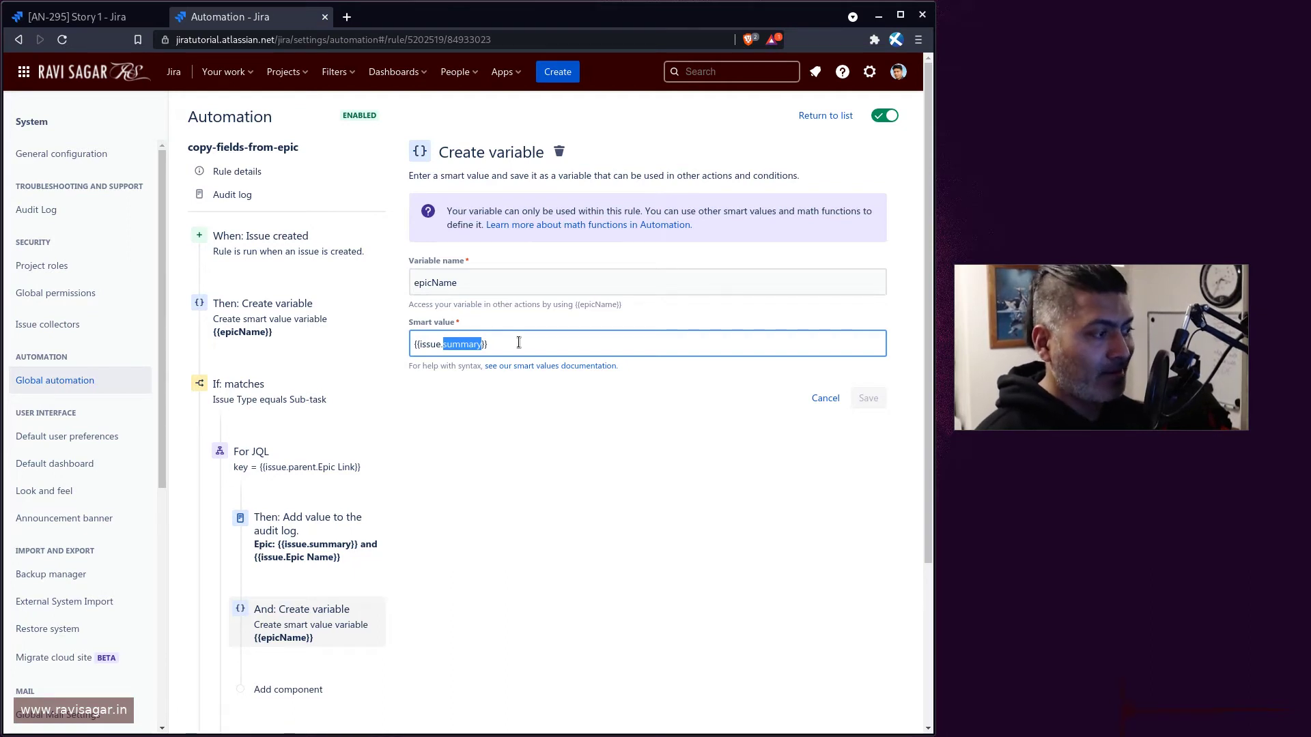
pyautogui.write('E')
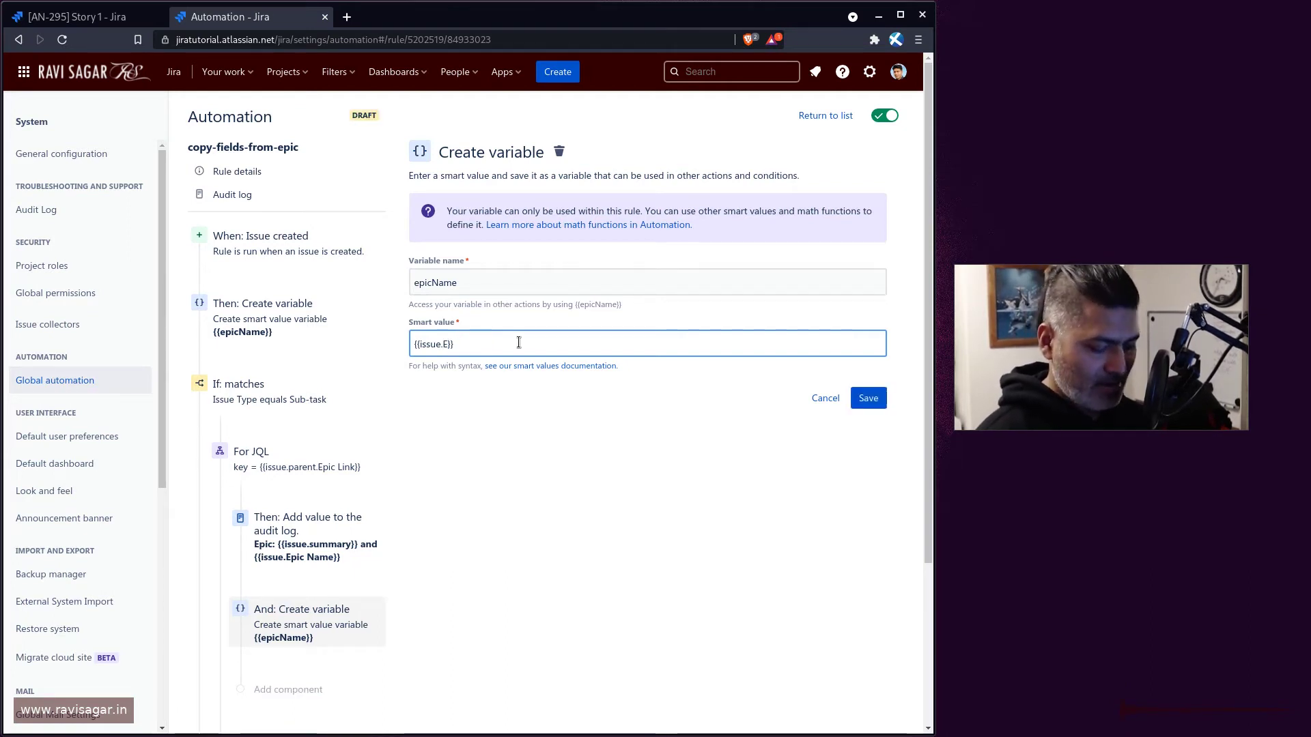
pyautogui.write('pic Name')
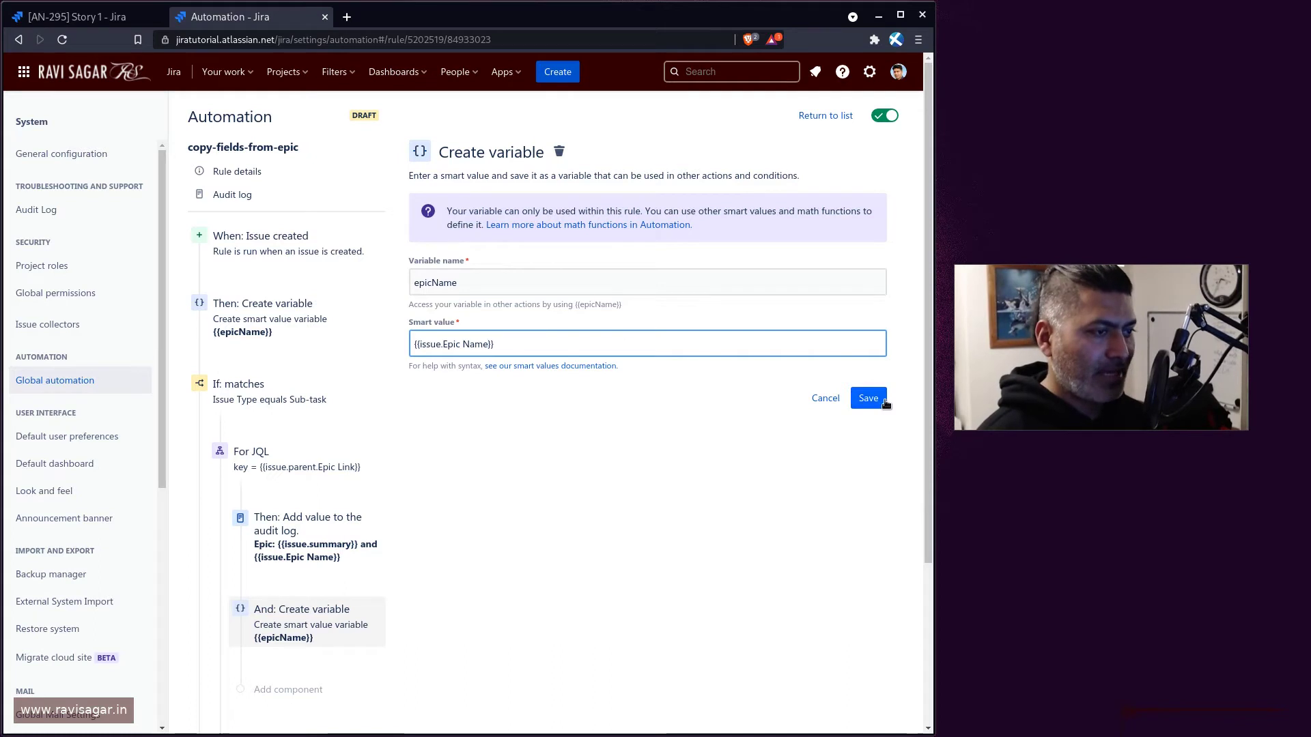
pyautogui.click(885, 404)
# - Add a Create variable action between the initial epicName variable and the If block, named epicSummary with smart value null
pyautogui.click(294, 355)
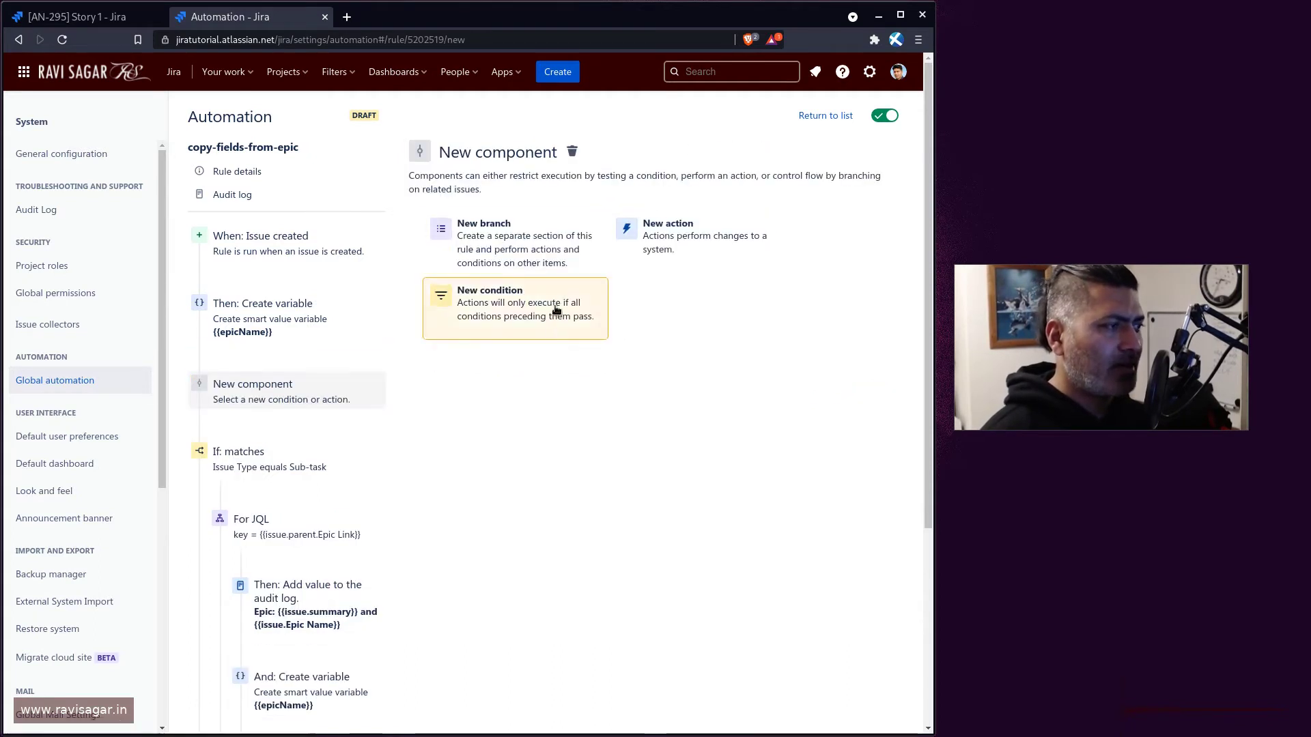
pyautogui.click(631, 227)
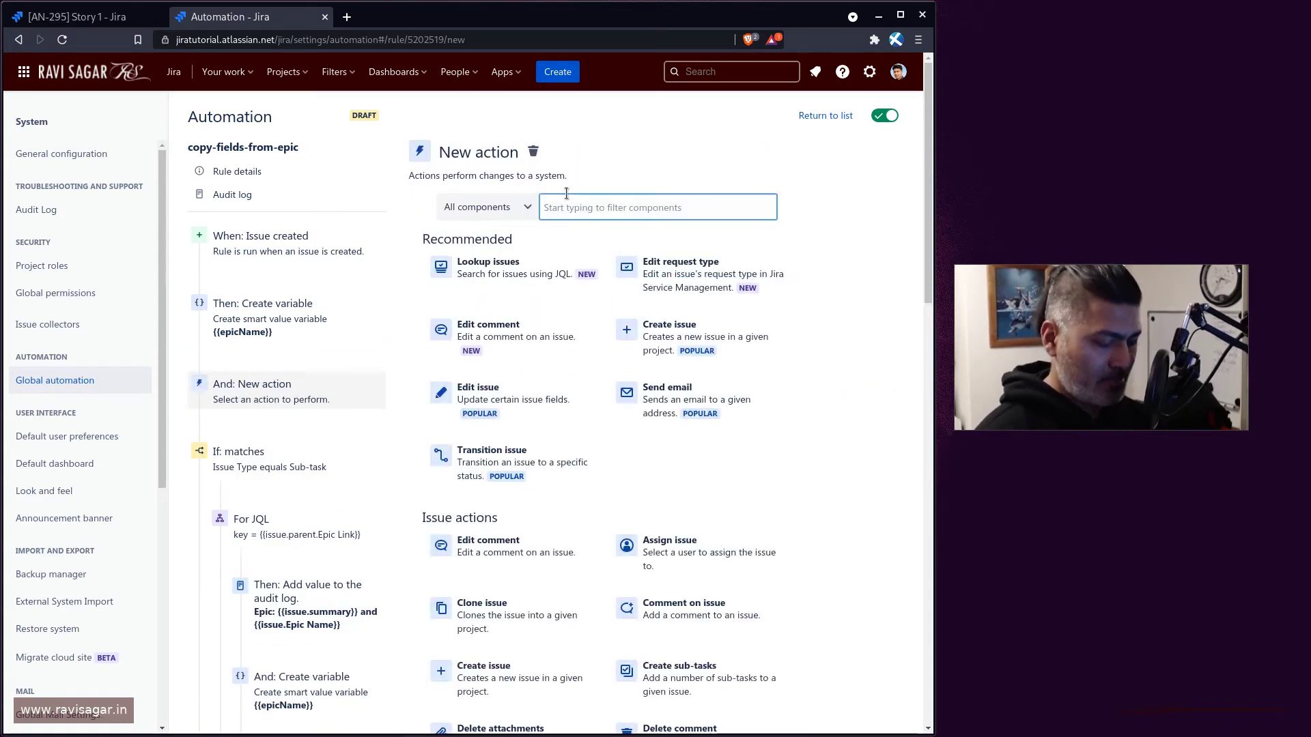
pyautogui.write('varia')
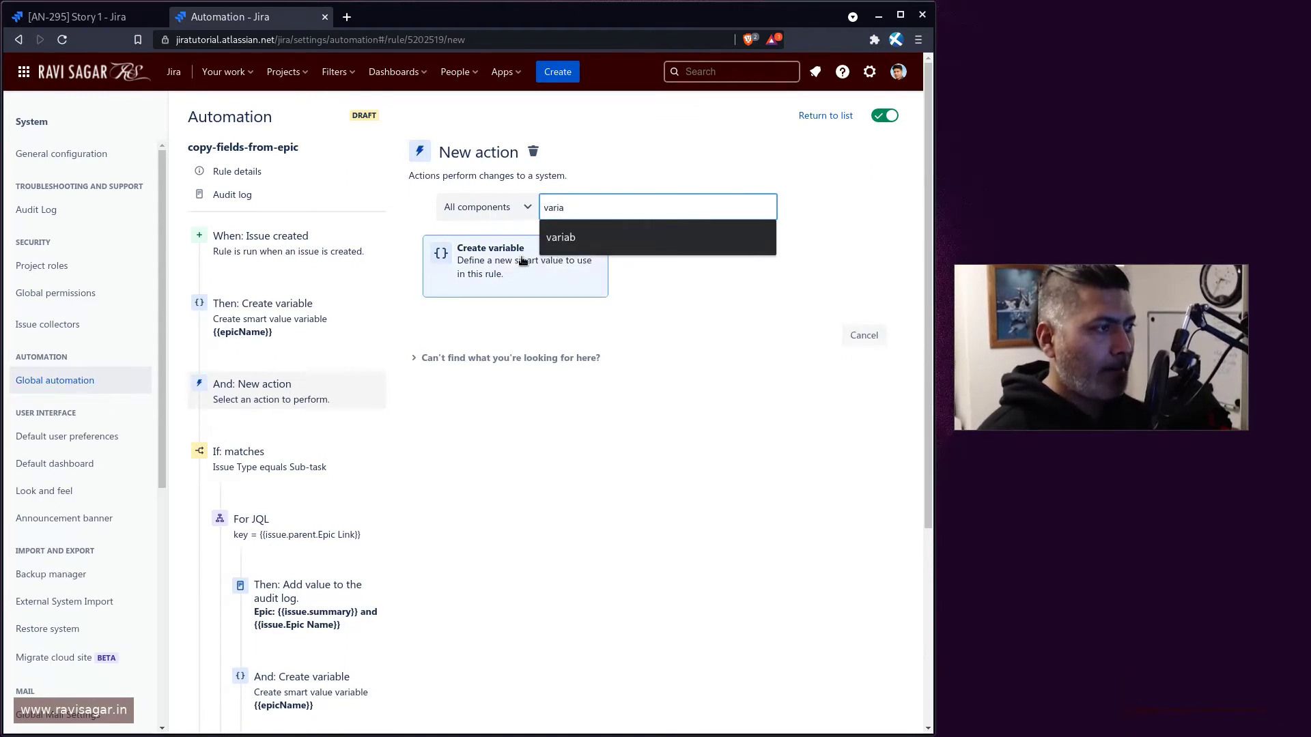
pyautogui.click(507, 261)
pyautogui.press('Return')
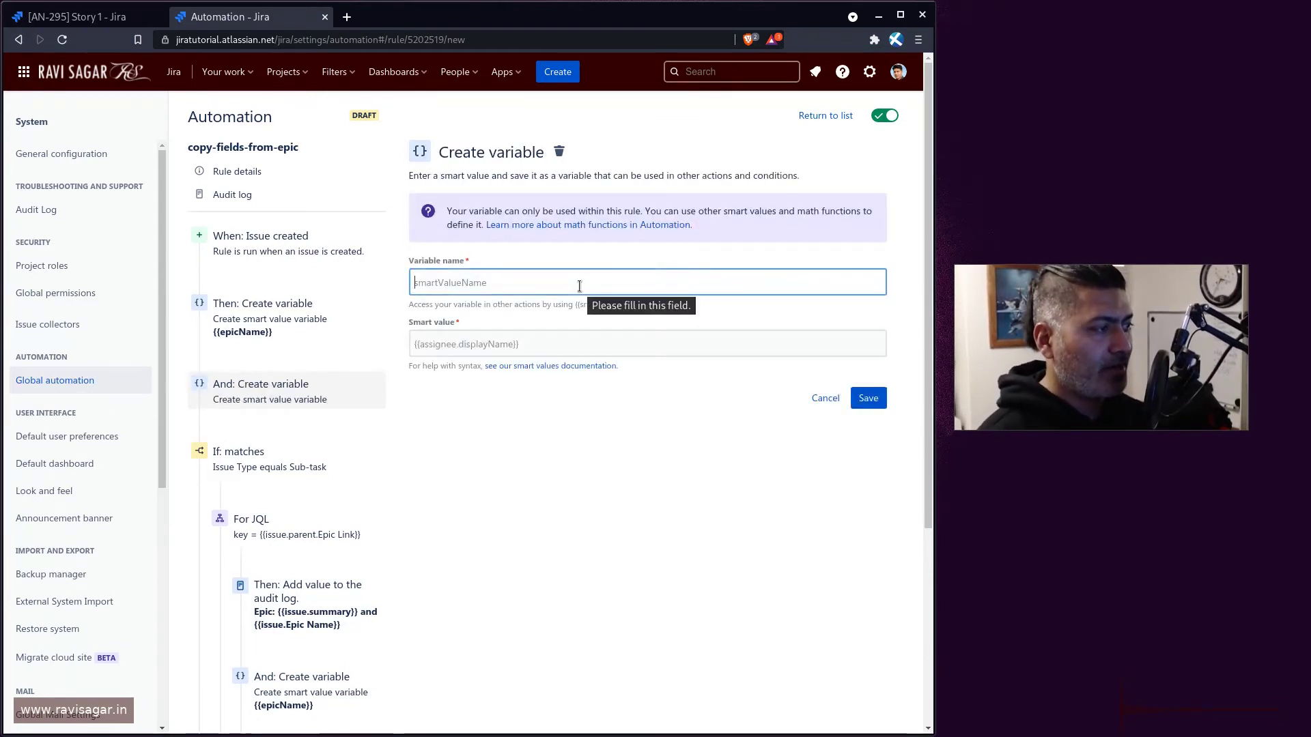
pyautogui.write('e')
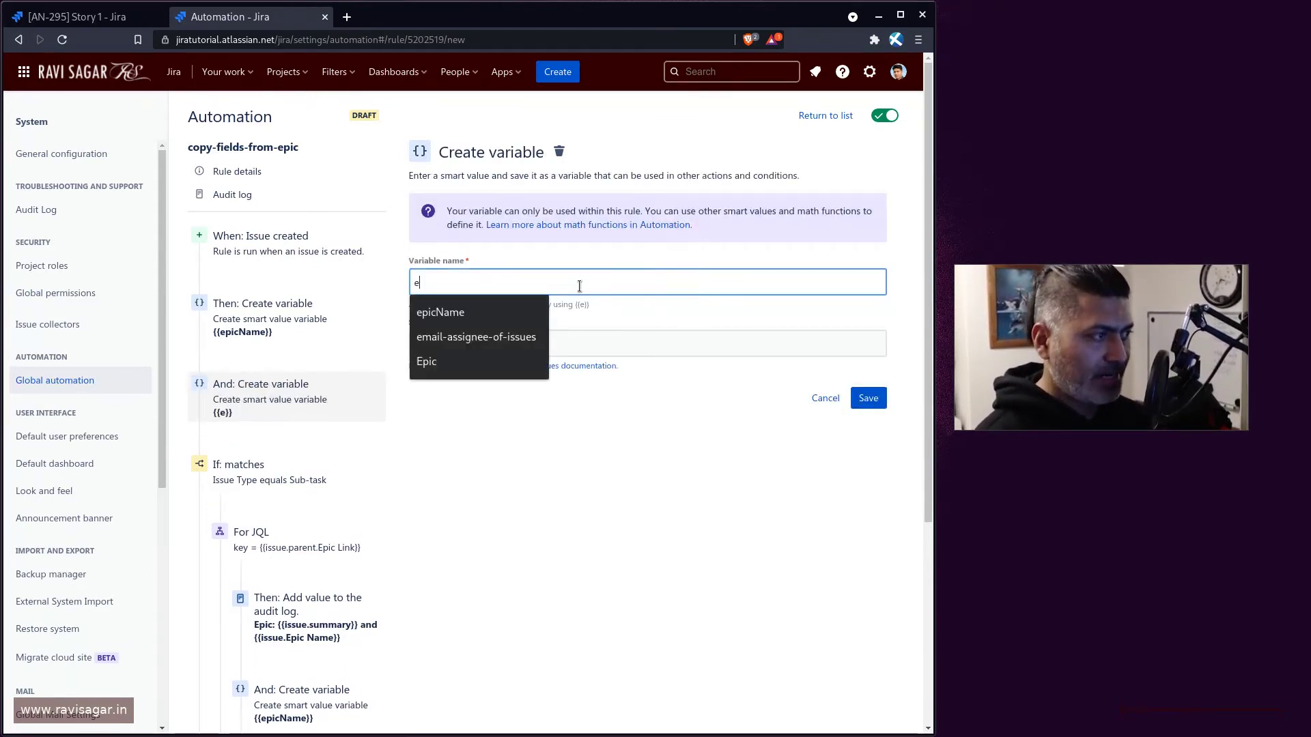
pyautogui.write('picSummary')
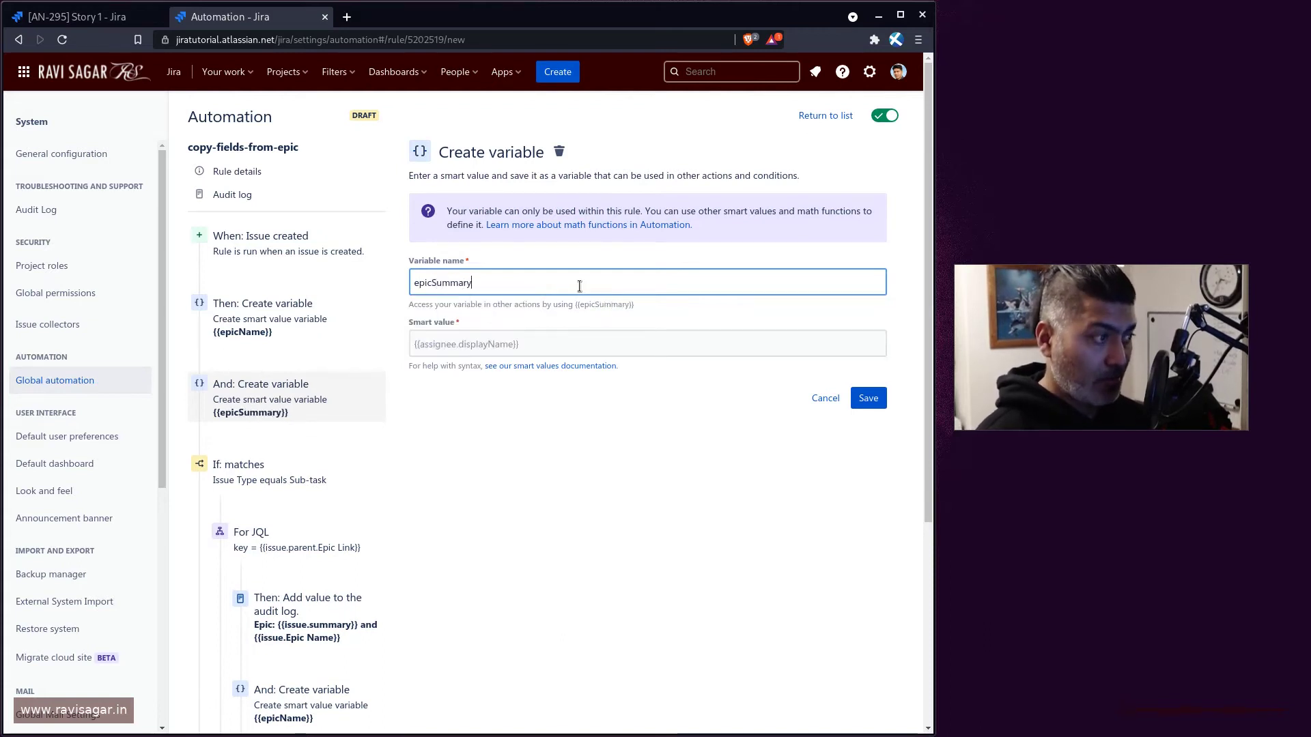
pyautogui.press('Tab')
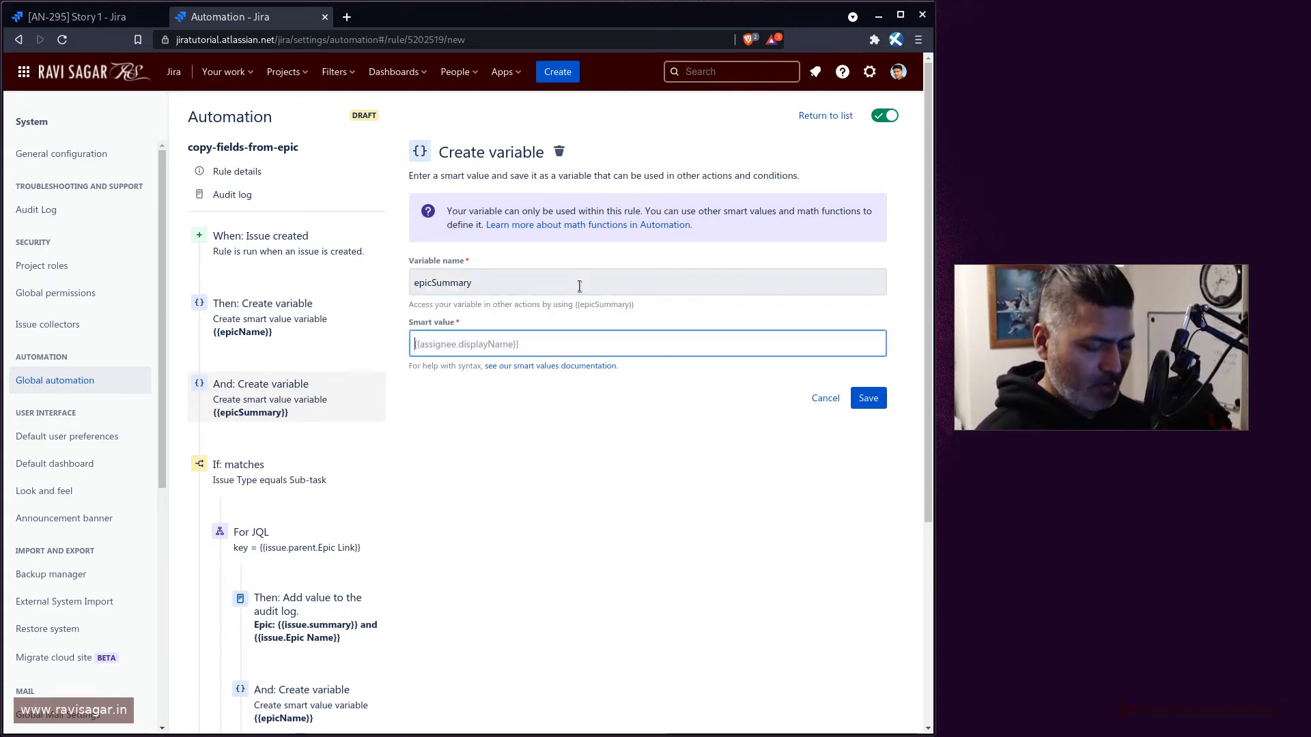
pyautogui.write('null')
pyautogui.click(560, 473)
# - Add another Create variable action inside the JQL branch, directly after its epicName variable
pyautogui.scroll(-1, 559, 472)
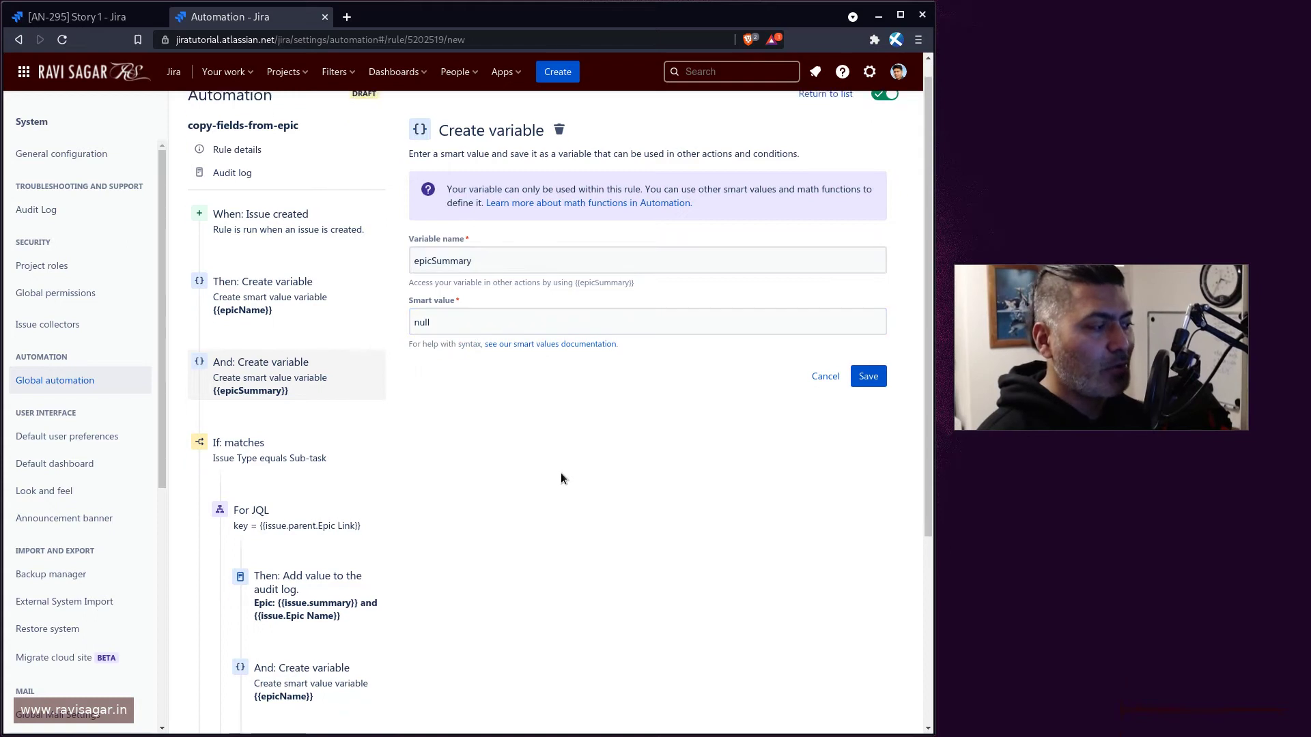
pyautogui.scroll(-3, 560, 478)
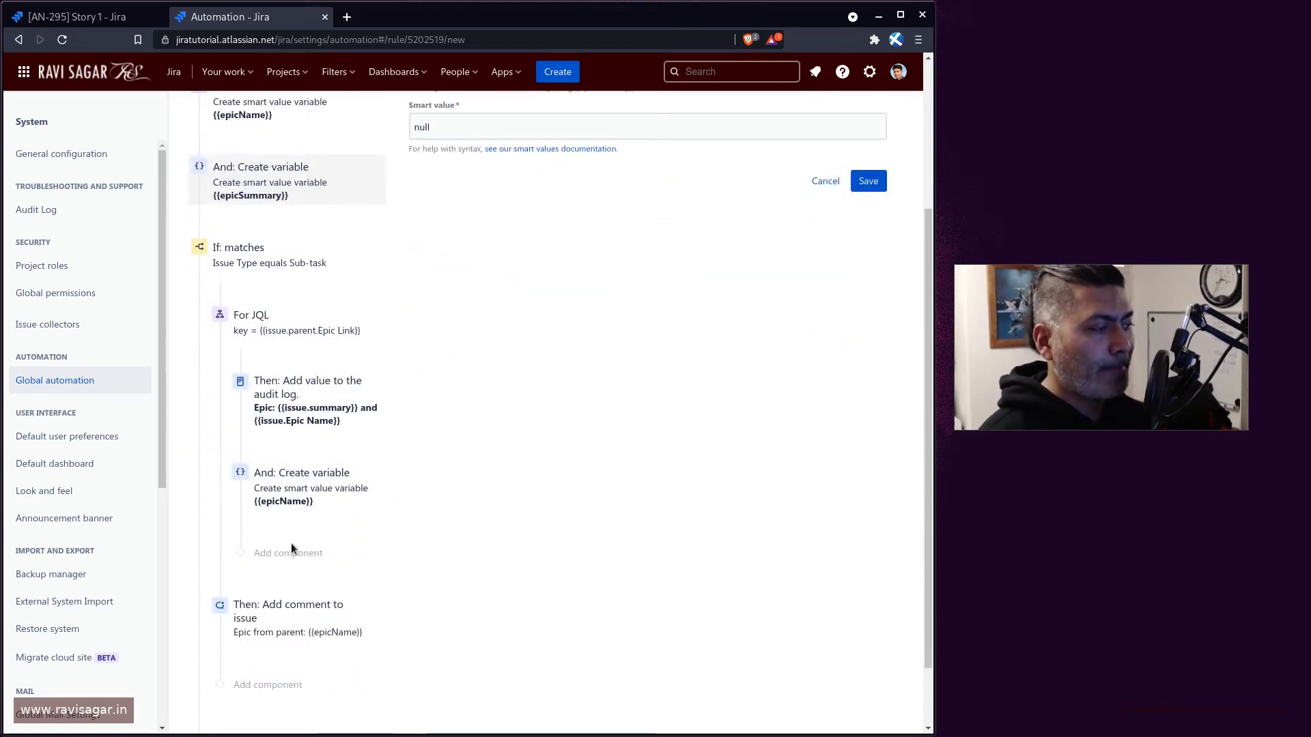
pyautogui.click(289, 504)
pyautogui.scroll(-3, 472, 526)
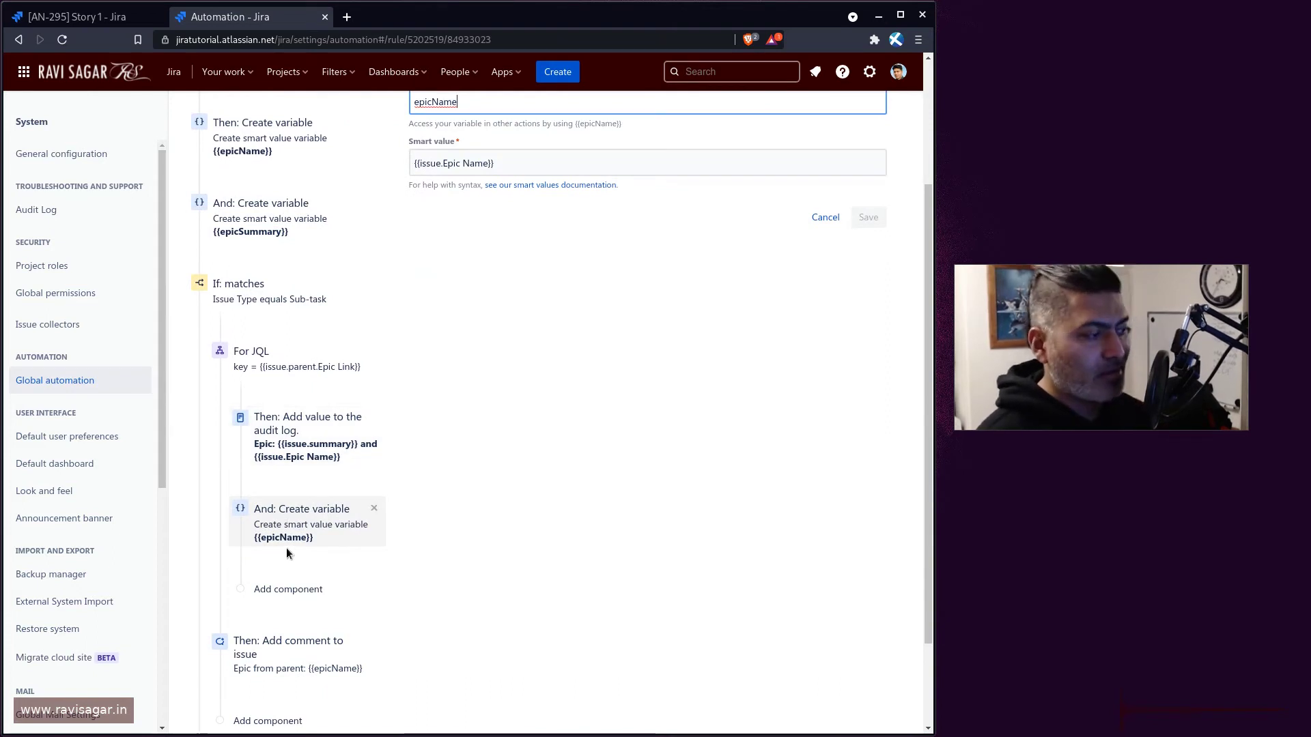
pyautogui.click(290, 591)
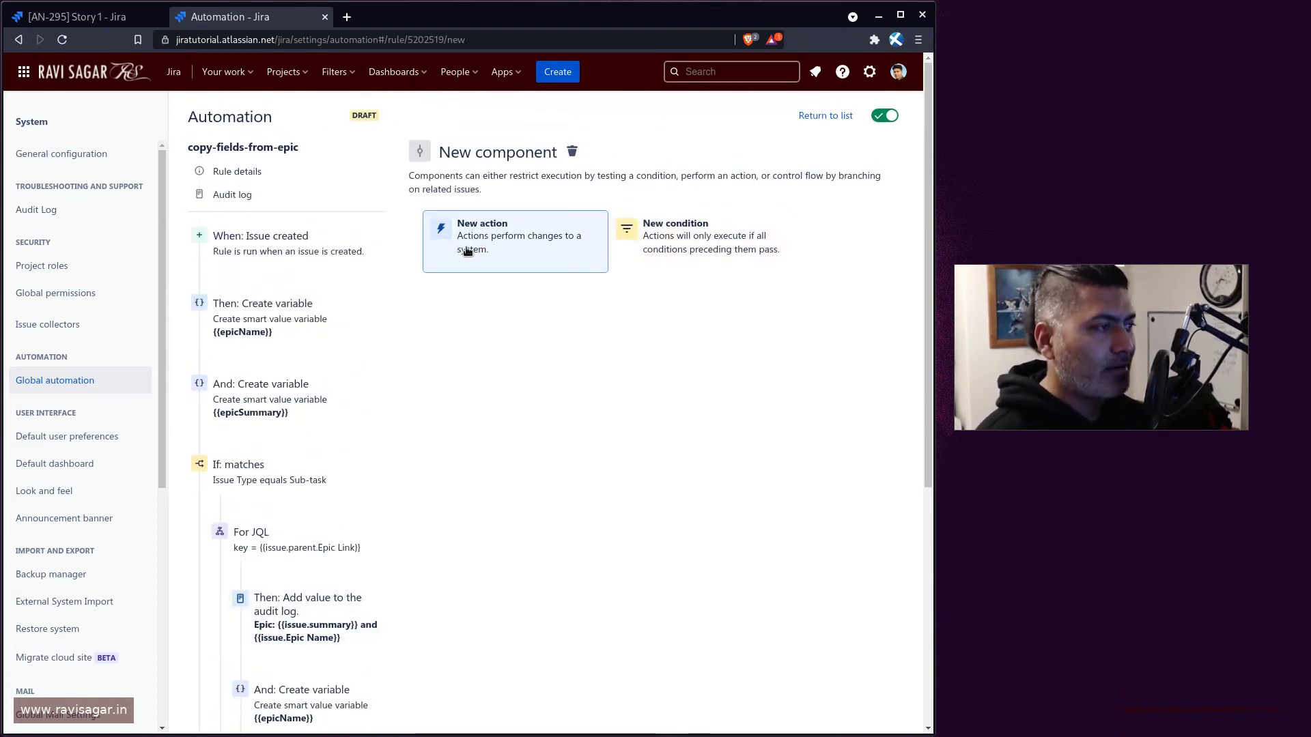
pyautogui.click(556, 243)
pyautogui.write('crea')
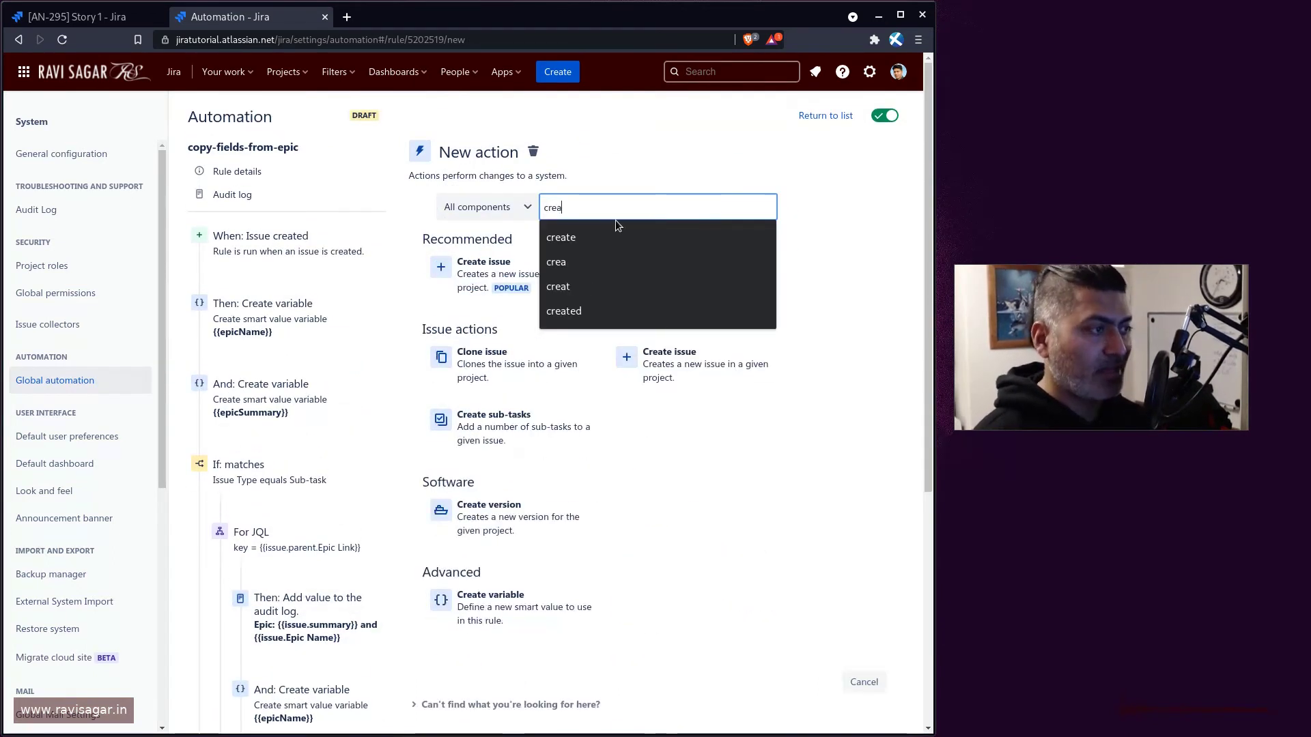
pyautogui.write('te')
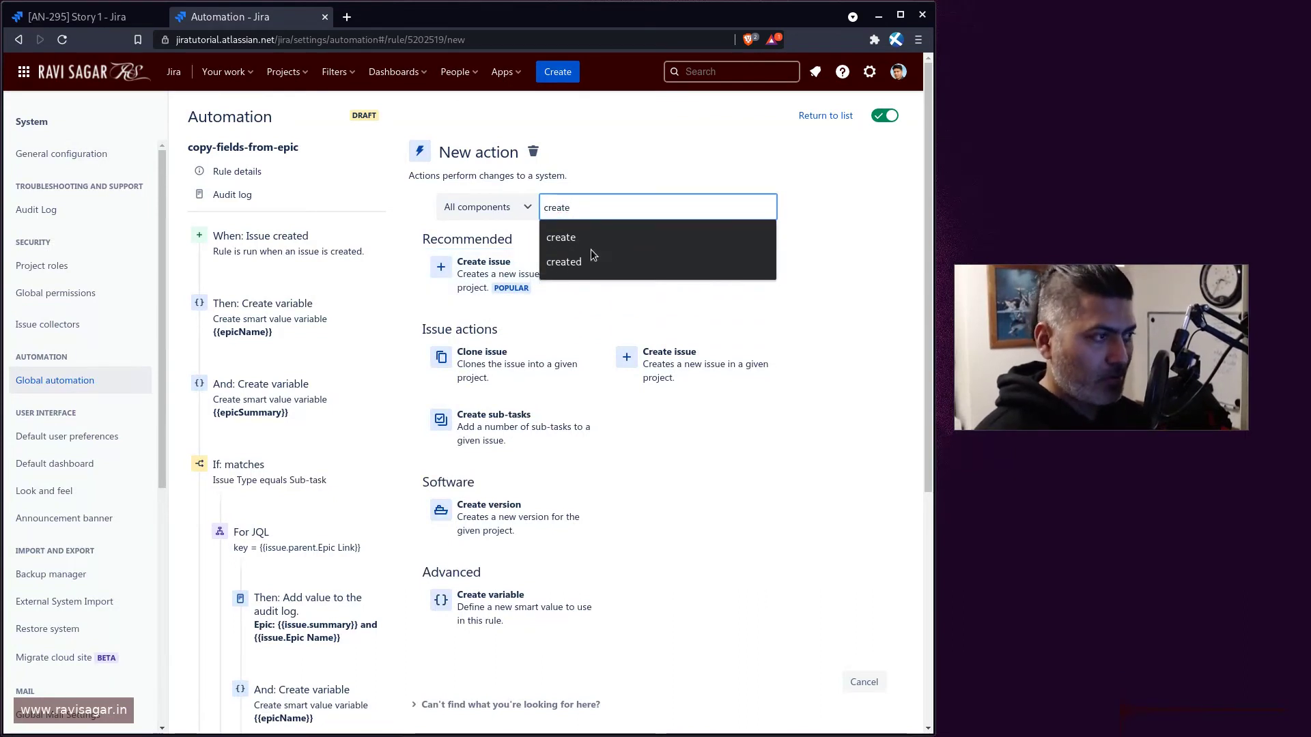
pyautogui.hotkey('ctrl', 'a')
pyautogui.write('var')
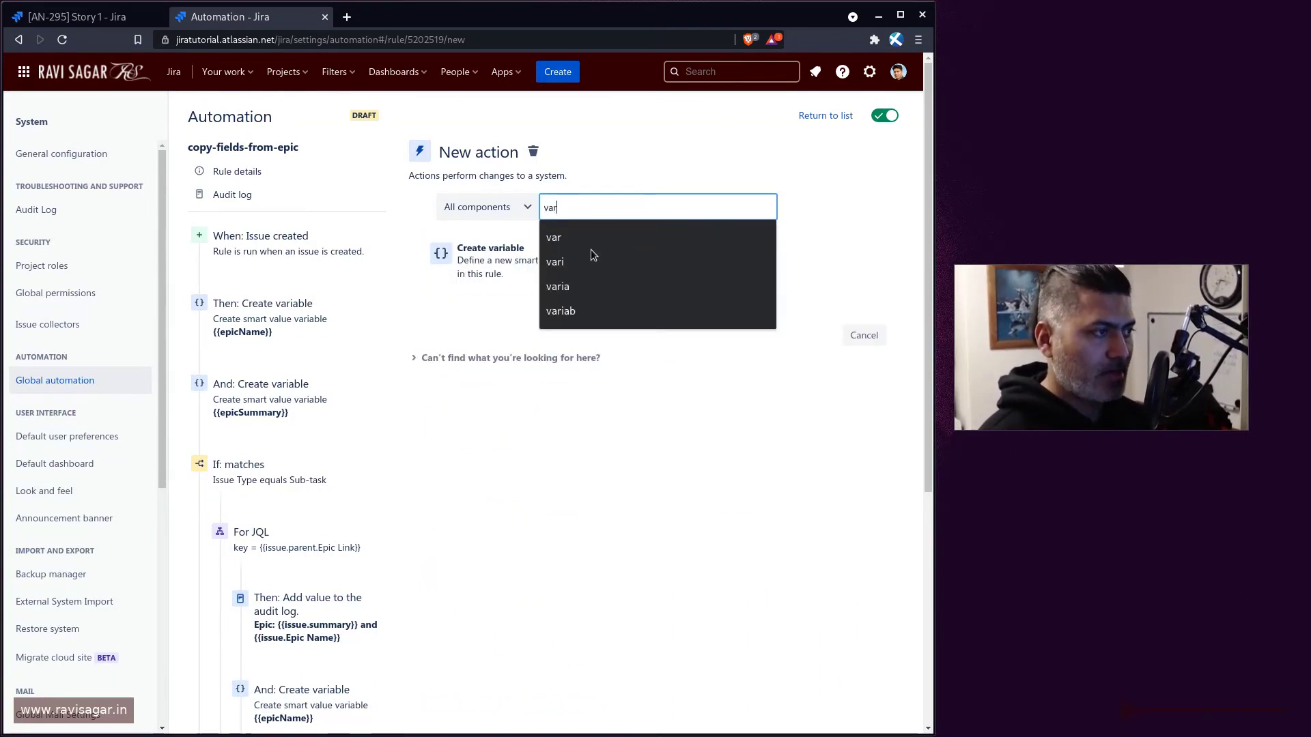
pyautogui.click(491, 248)
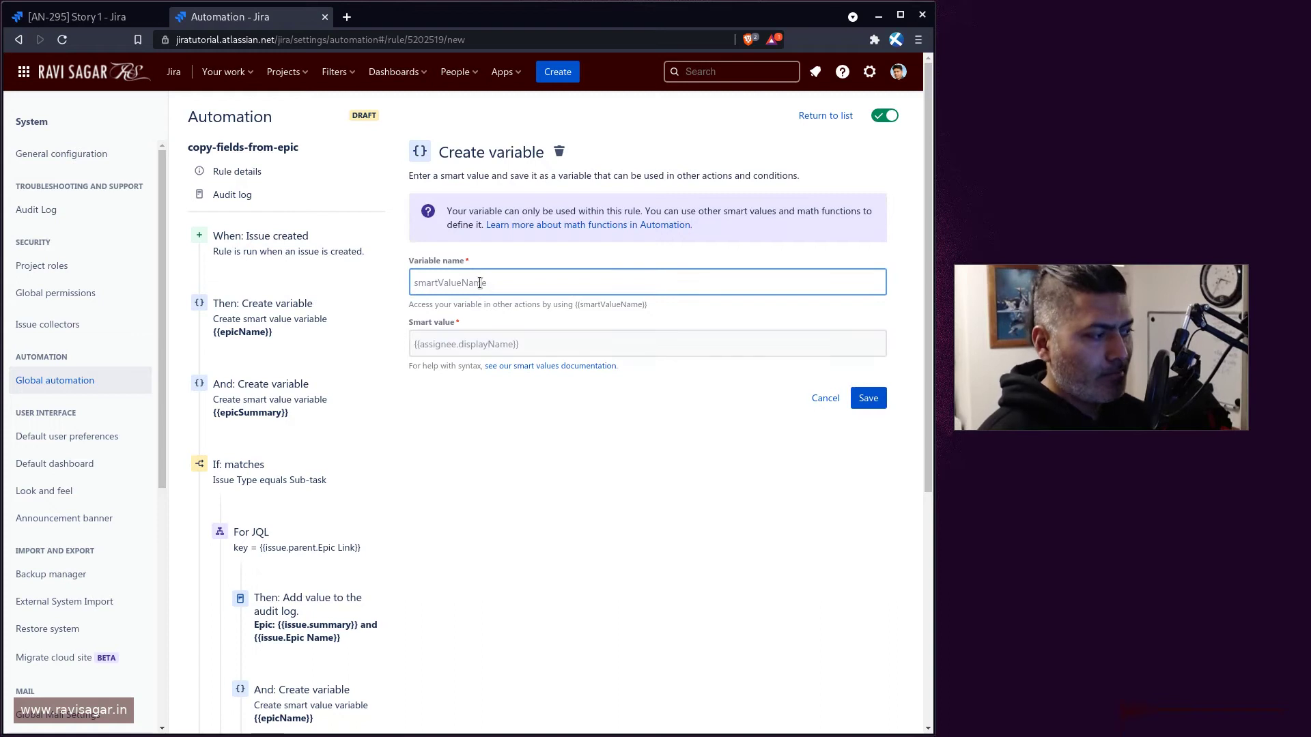
# - Name the branch's new variable epicSummary, set its smart value to {{issue.summary}}, and save it
pyautogui.write('epic')
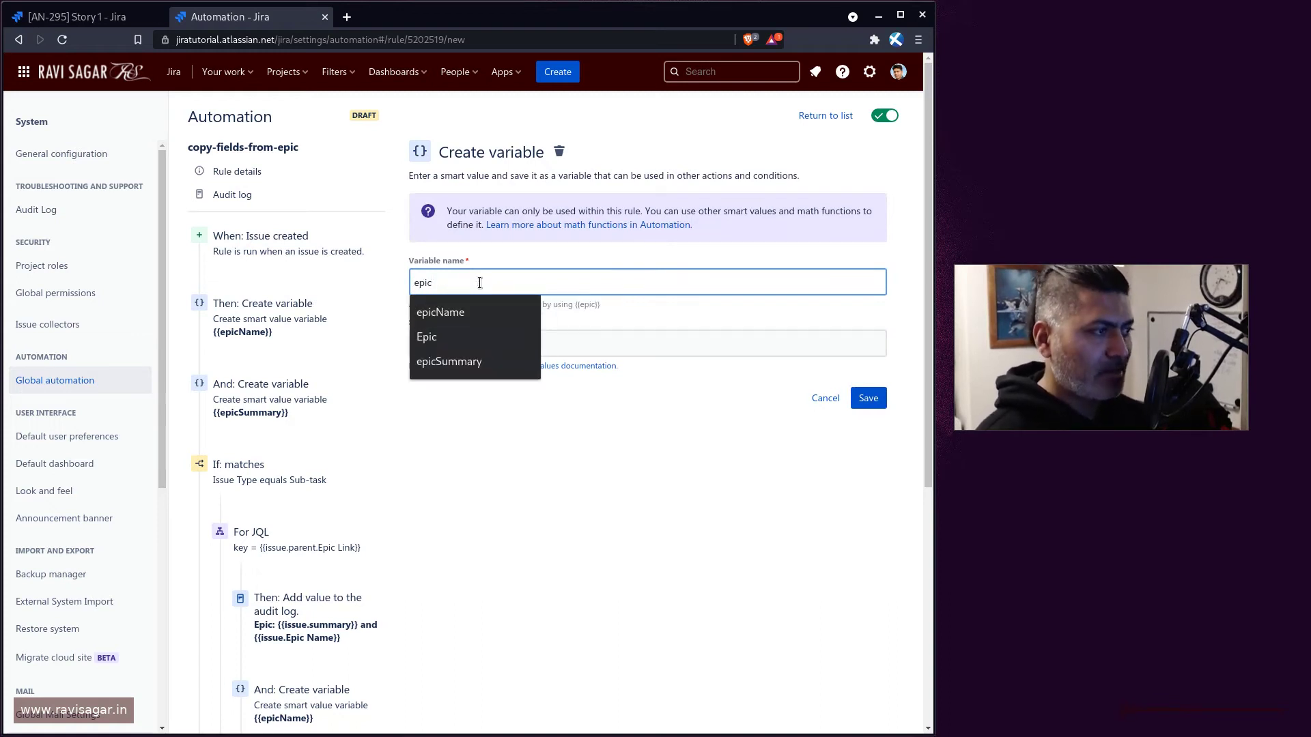
pyautogui.press('Down')
pyautogui.press('Down')
pyautogui.press('Down')
pyautogui.press('Return')
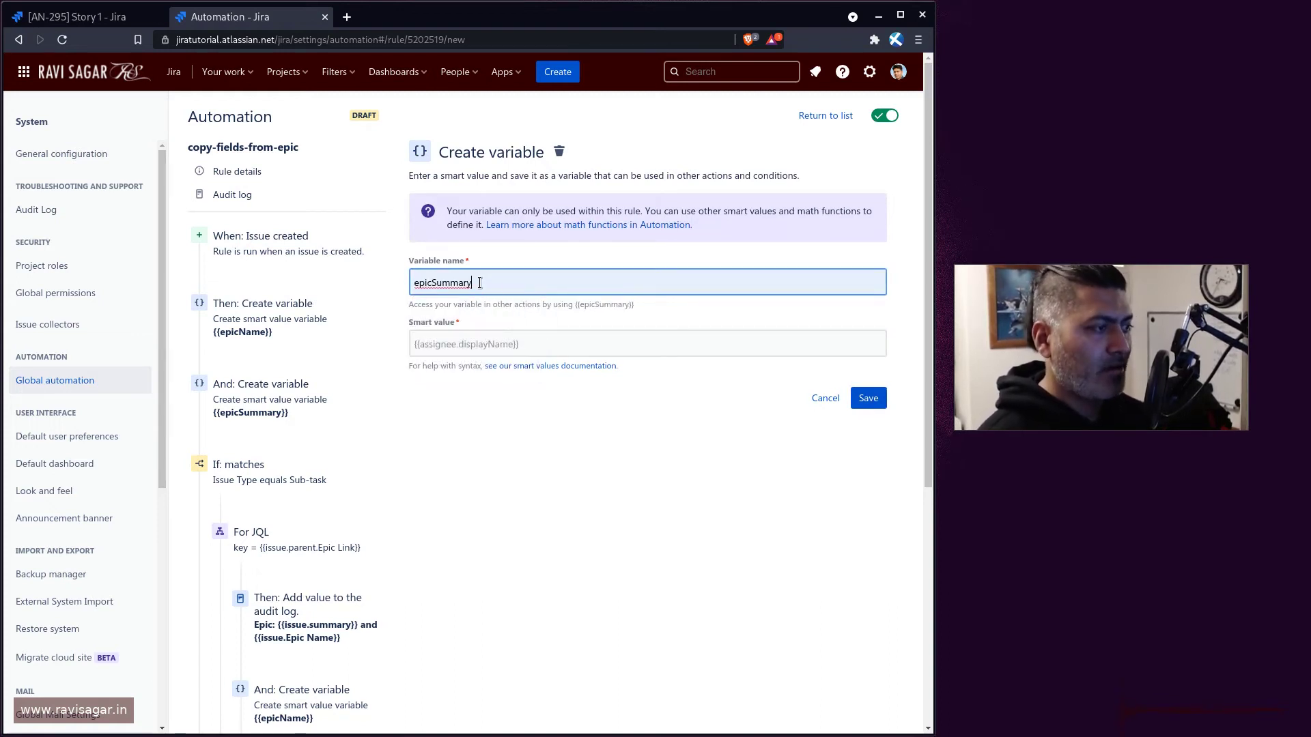
pyautogui.scroll(-2, 501, 342)
pyautogui.click(461, 198)
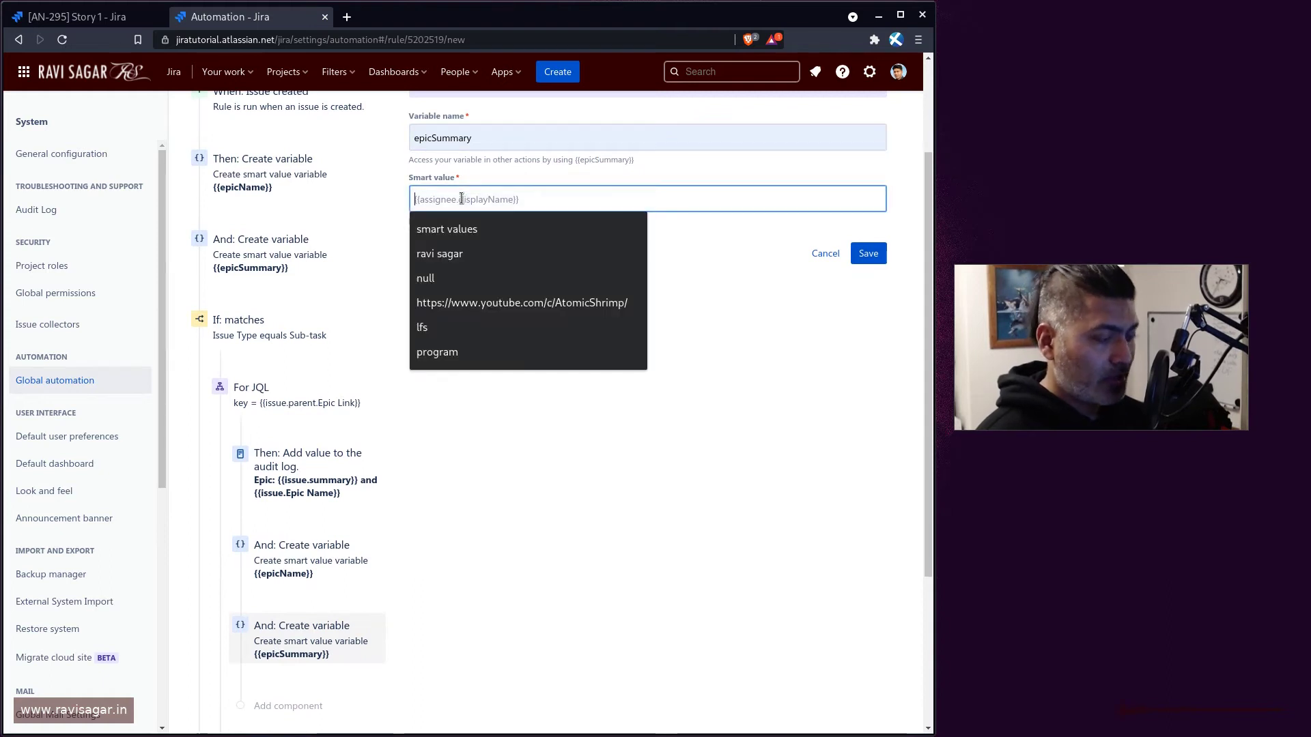
pyautogui.write('{{issue.')
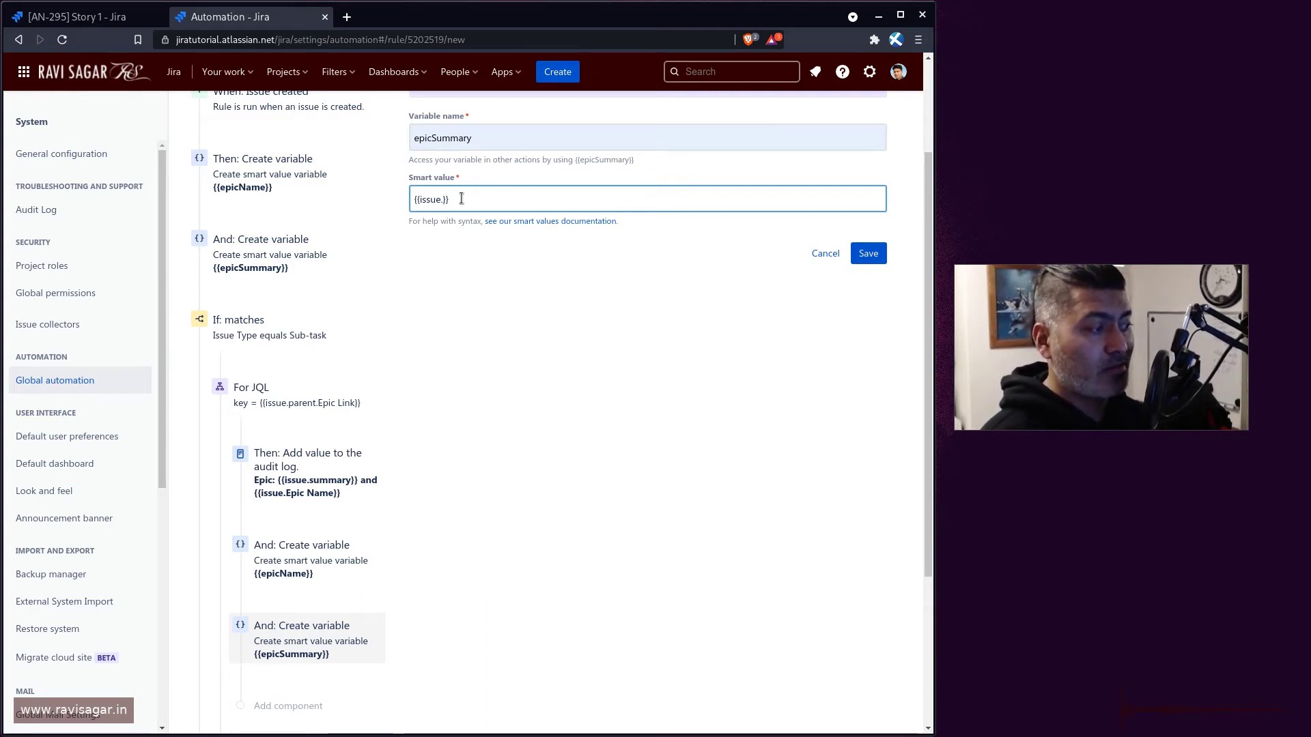
pyautogui.write('summary')
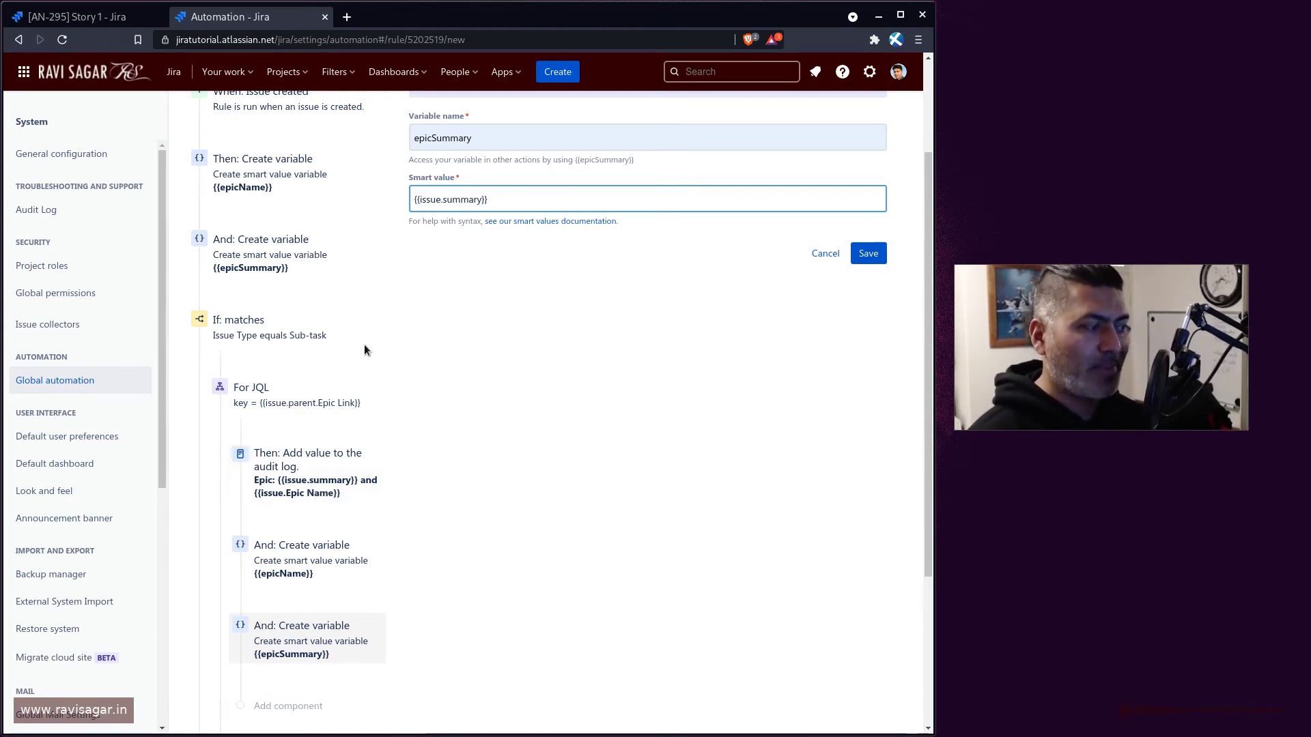
pyautogui.click(867, 254)
# - Examine the settings of the JQL branch's epicName and epicSummary variables and the comment action that follows the branch
pyautogui.scroll(-2, 502, 473)
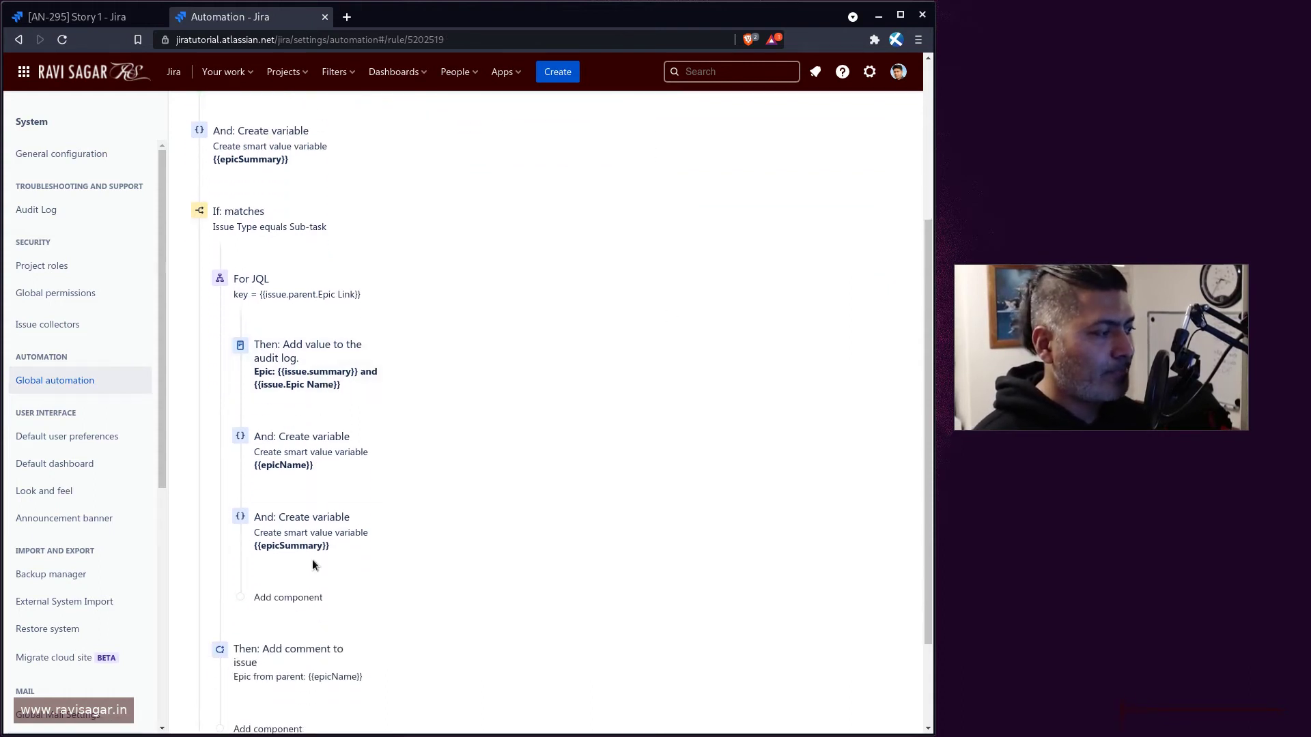
pyautogui.click(308, 449)
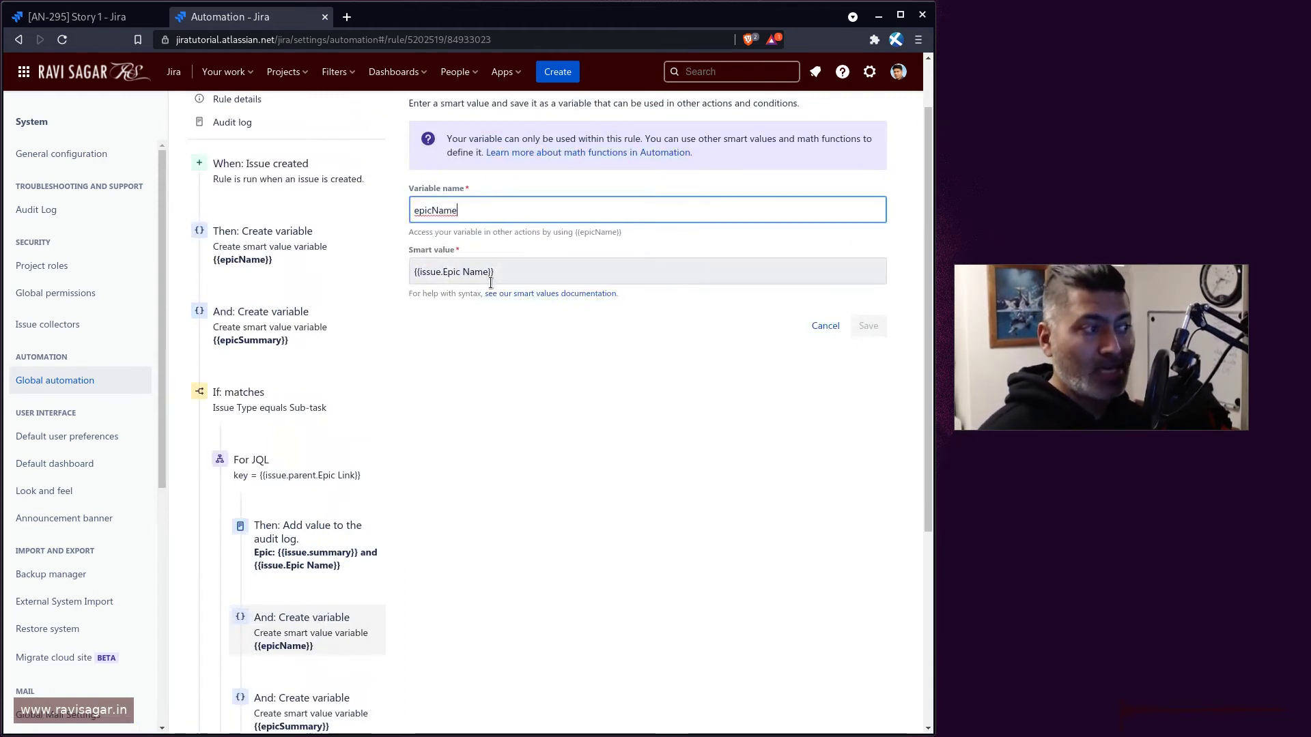
pyautogui.scroll(-3, 491, 281)
pyautogui.click(269, 514)
pyautogui.scroll(3, 533, 399)
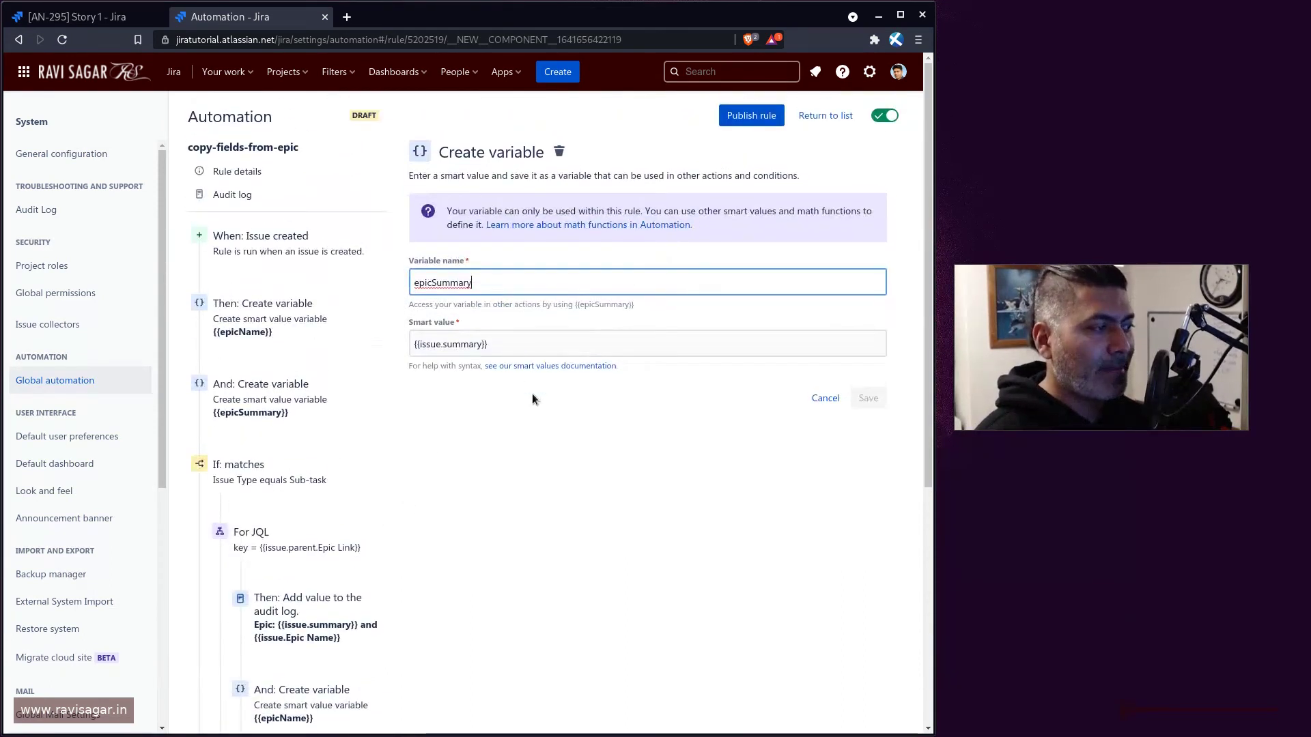
pyautogui.scroll(-5, 605, 490)
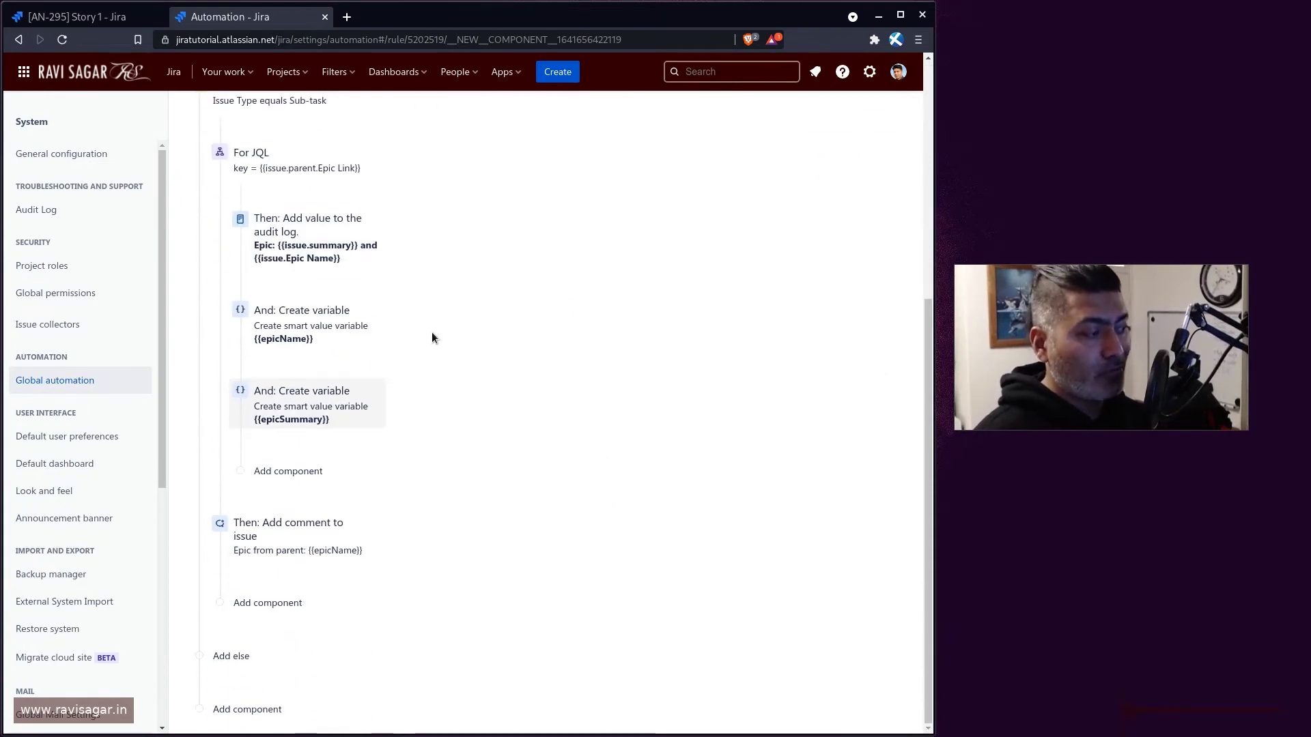
pyautogui.scroll(1, 387, 468)
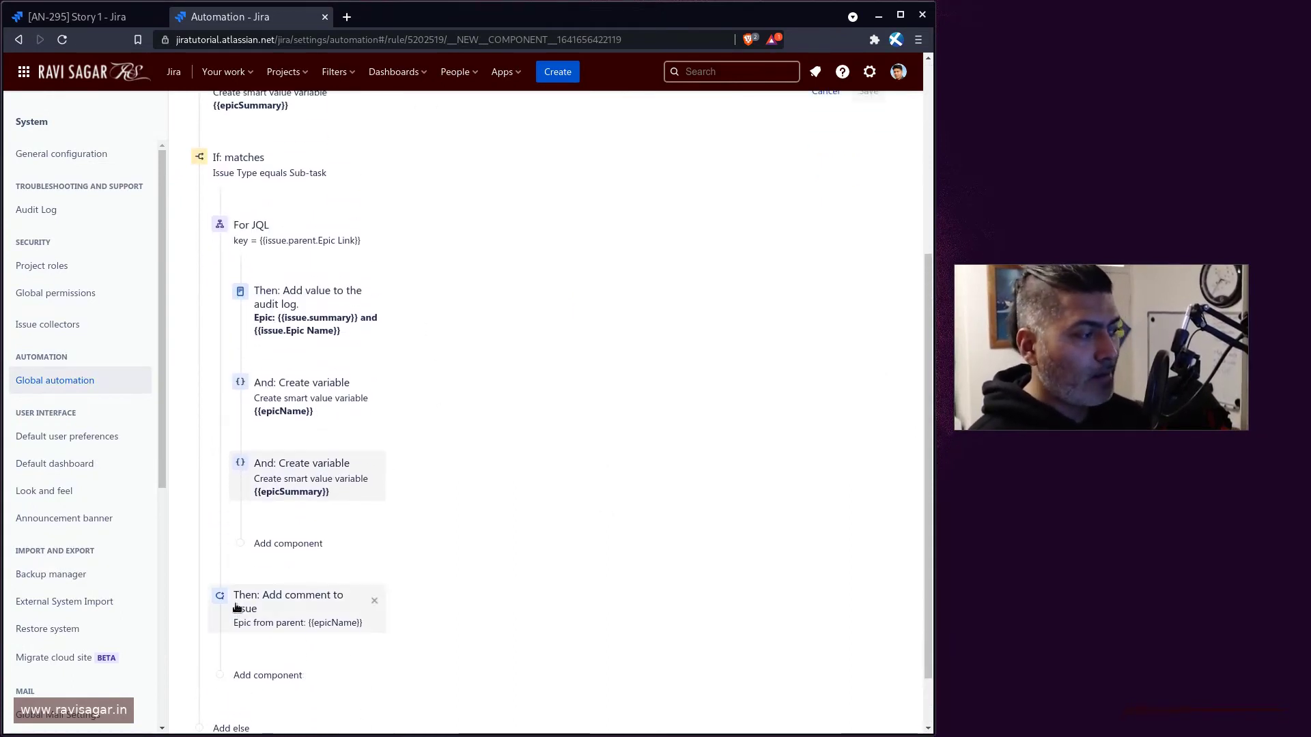
pyautogui.scroll(2, 287, 329)
pyautogui.scroll(-2, 287, 329)
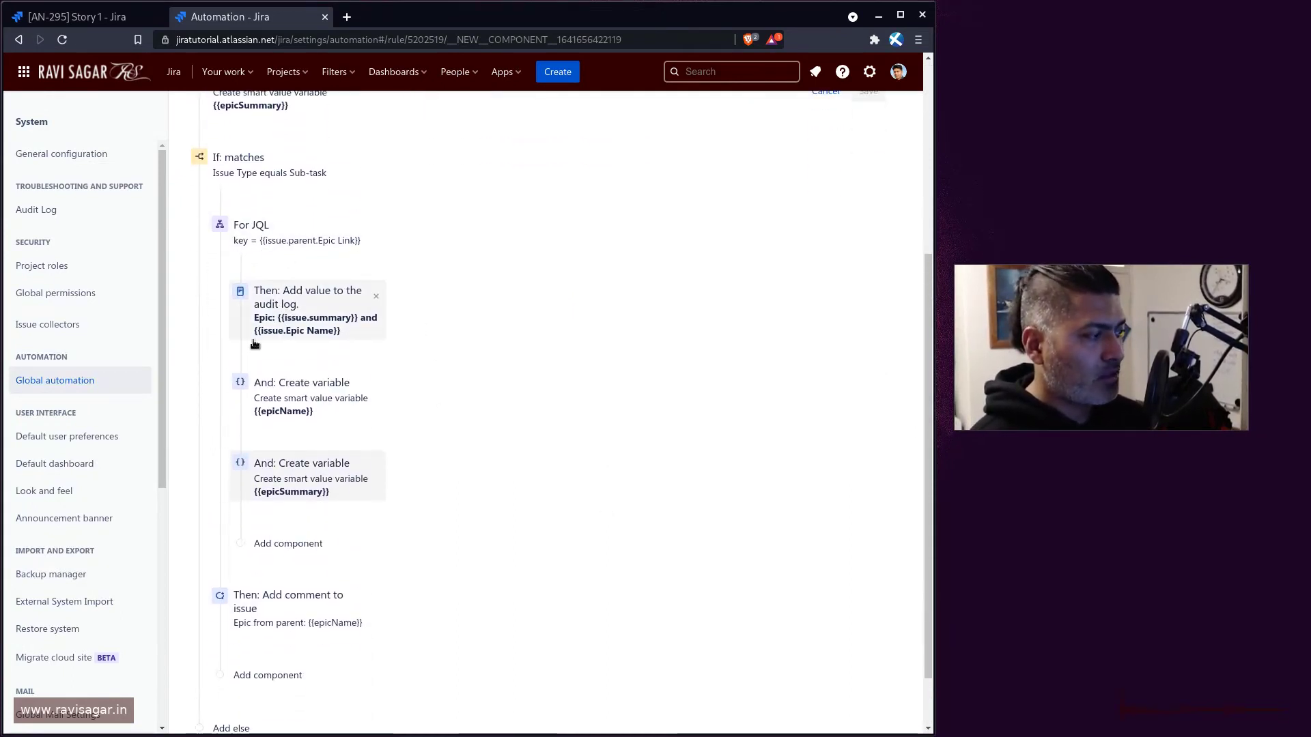
pyautogui.scroll(-1, 454, 601)
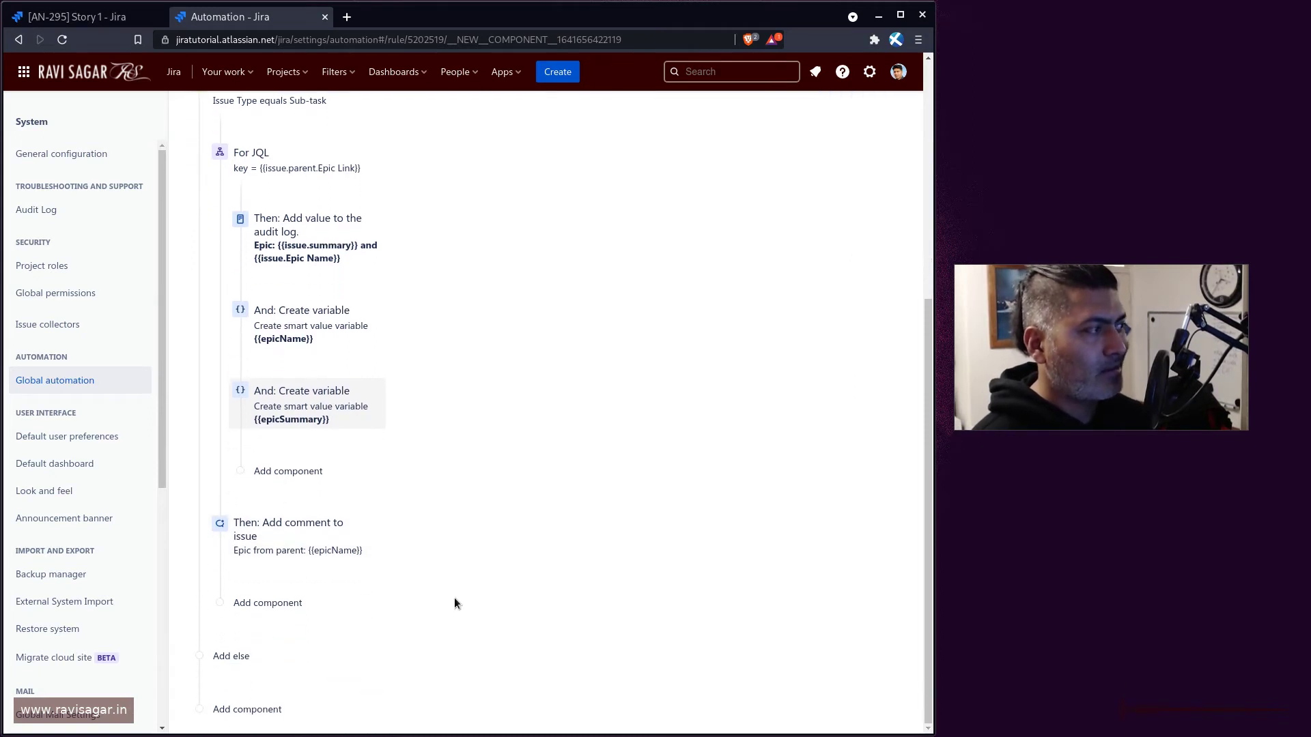
# - Change the label in the Add comment action's text to "Epic Name from parent:"
pyautogui.click(333, 557)
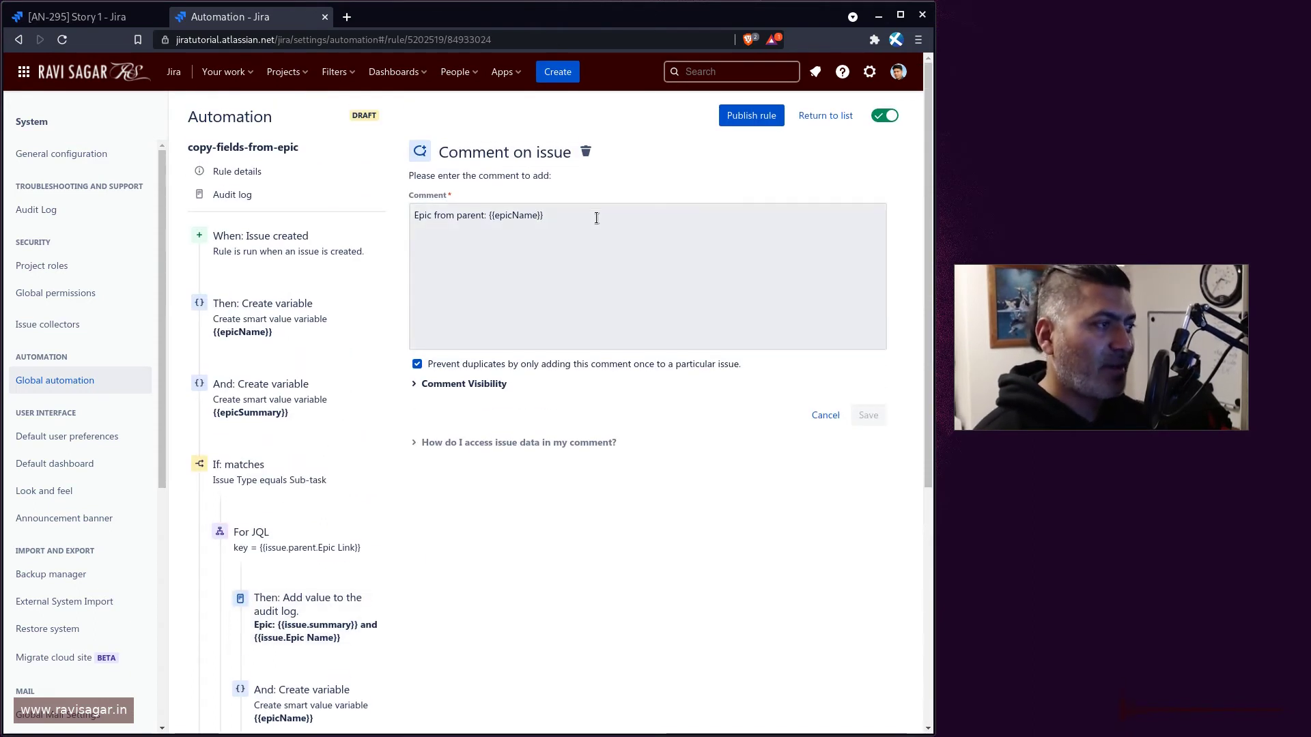
pyautogui.click(596, 217)
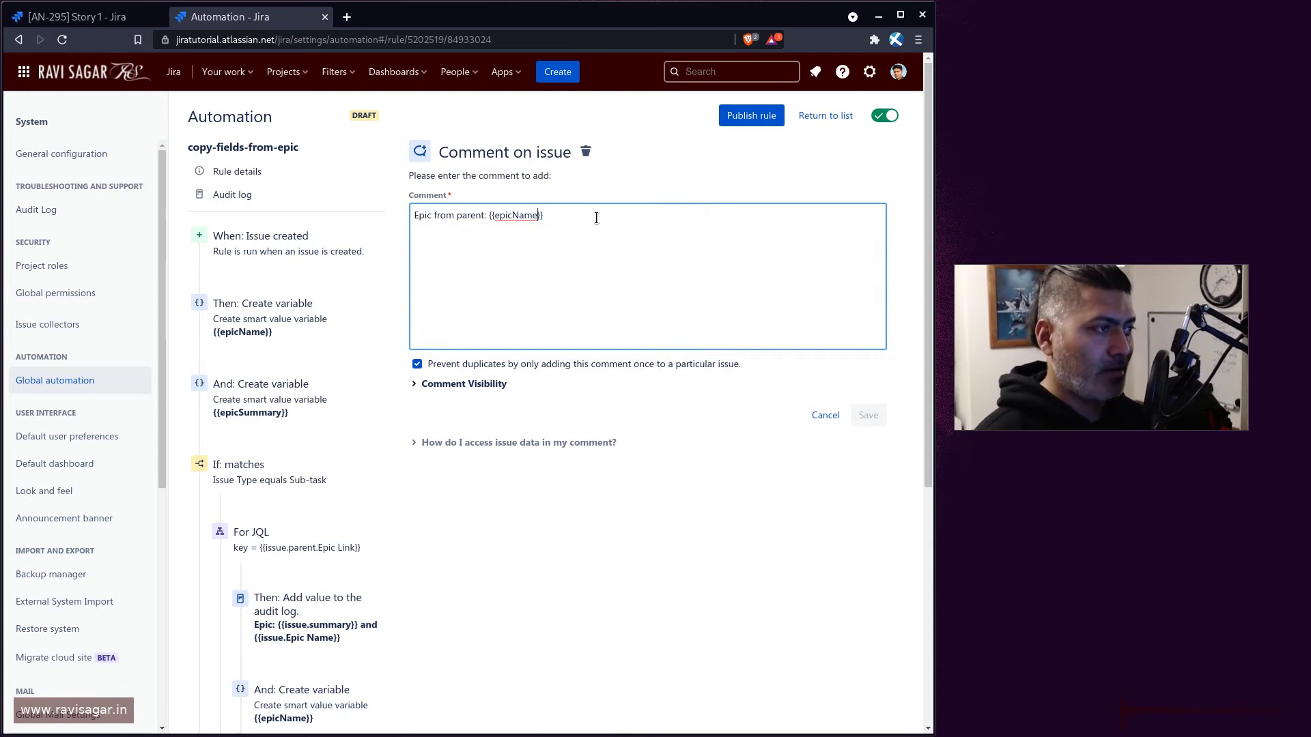
pyautogui.write('Name')
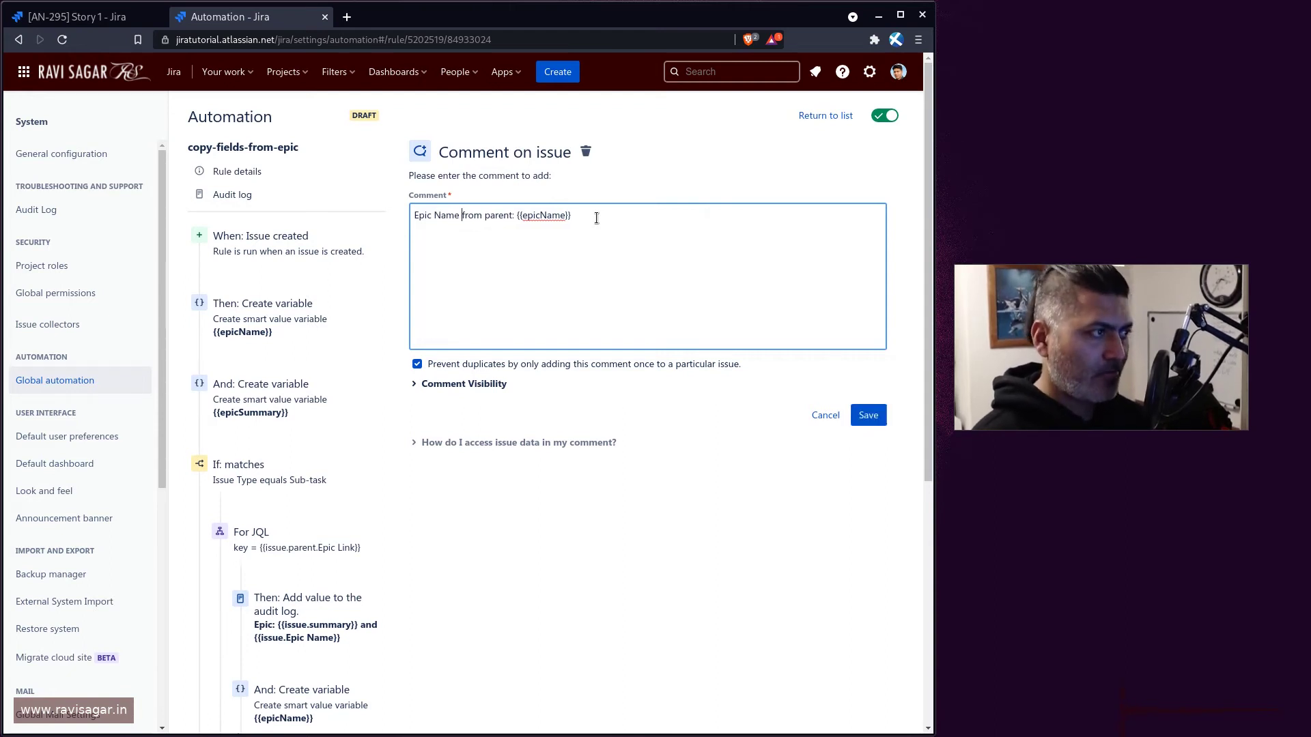
# - Duplicate the "Epic Name from parent: {{epicName}}" line so the comment contains it twice
pyautogui.hotkey('ctrl', 'a')
pyautogui.hotkey('ctrl', 'c')
pyautogui.click(596, 217)
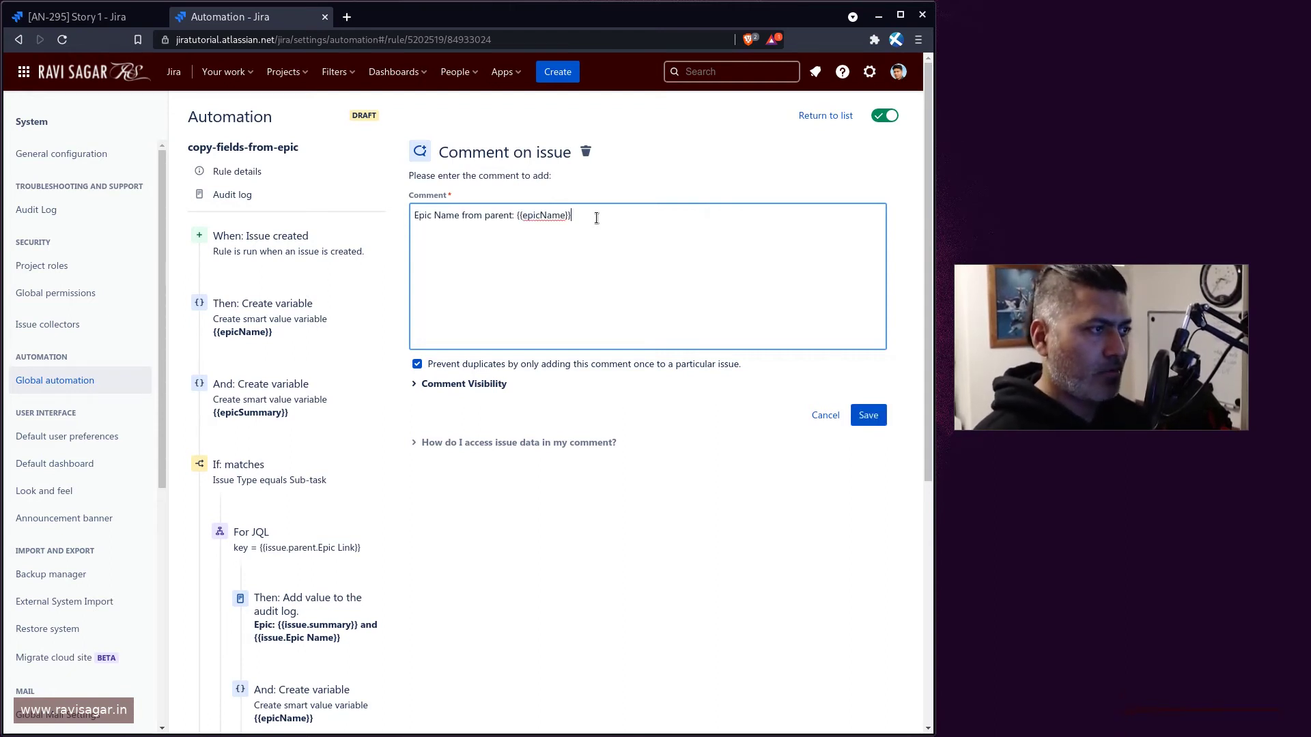
pyautogui.press('Return')
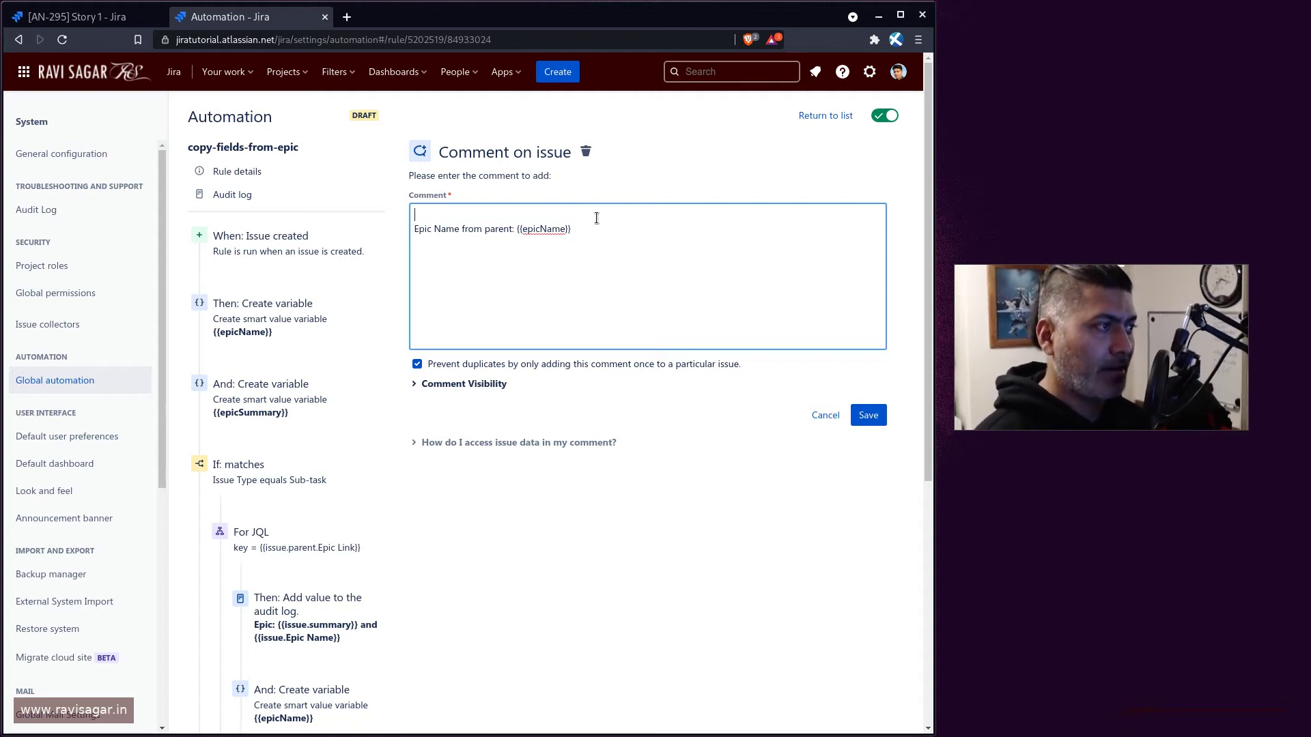
pyautogui.press('Up')
pyautogui.hotkey('ctrl', 'v')
pyautogui.hotkey('ctrl', 'shift', 'Left')
pyautogui.press('Right')
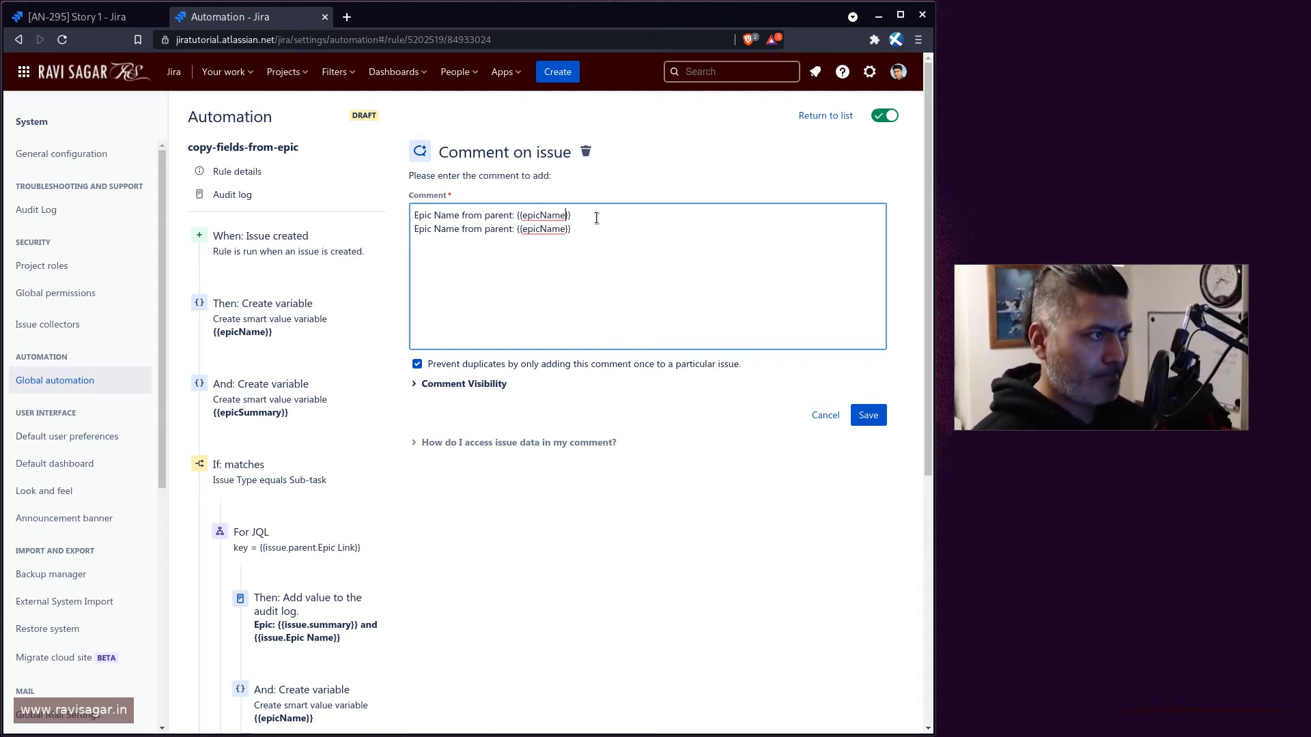
# - Change the comment's first line to "Epic Summary from parent: {{epicSummary}}" and save the comment action
pyautogui.press('BackSpace')
pyautogui.press('BackSpace')
pyautogui.press('BackSpace')
pyautogui.press('BackSpace')
pyautogui.press('BackSpace')
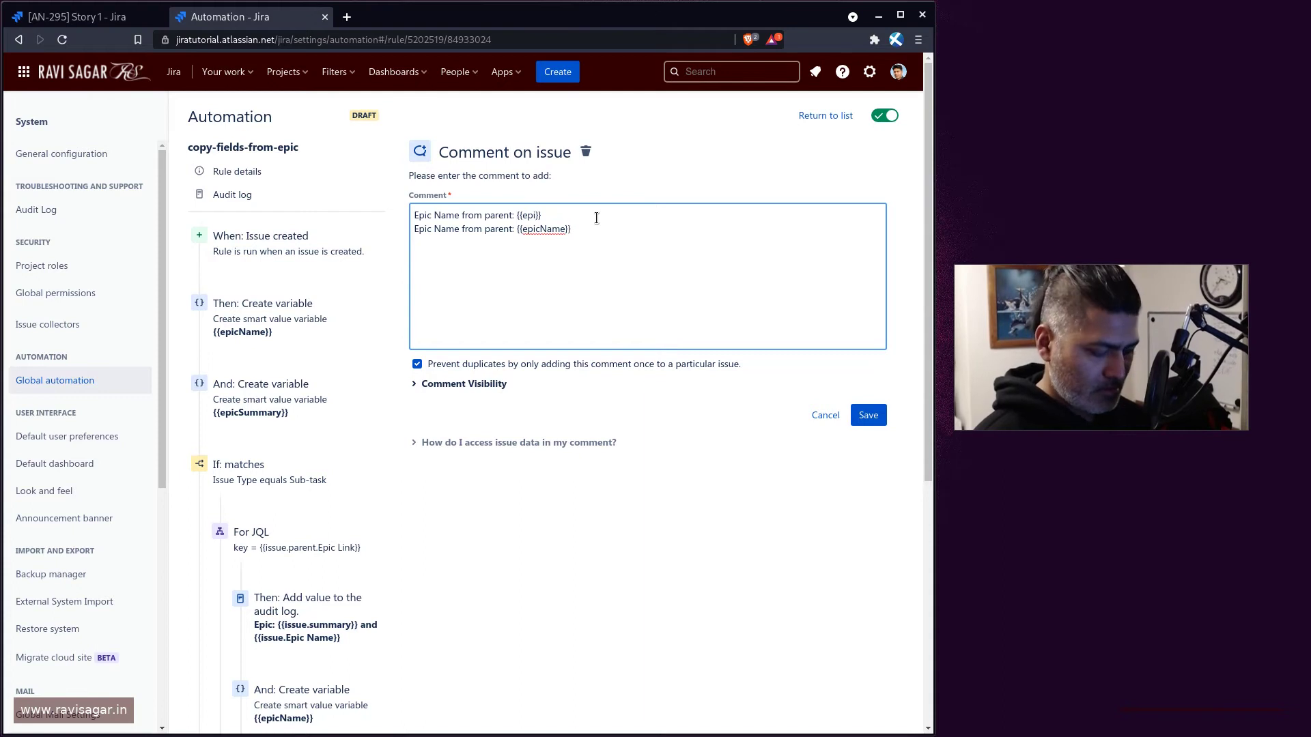
pyautogui.write('cSummary')
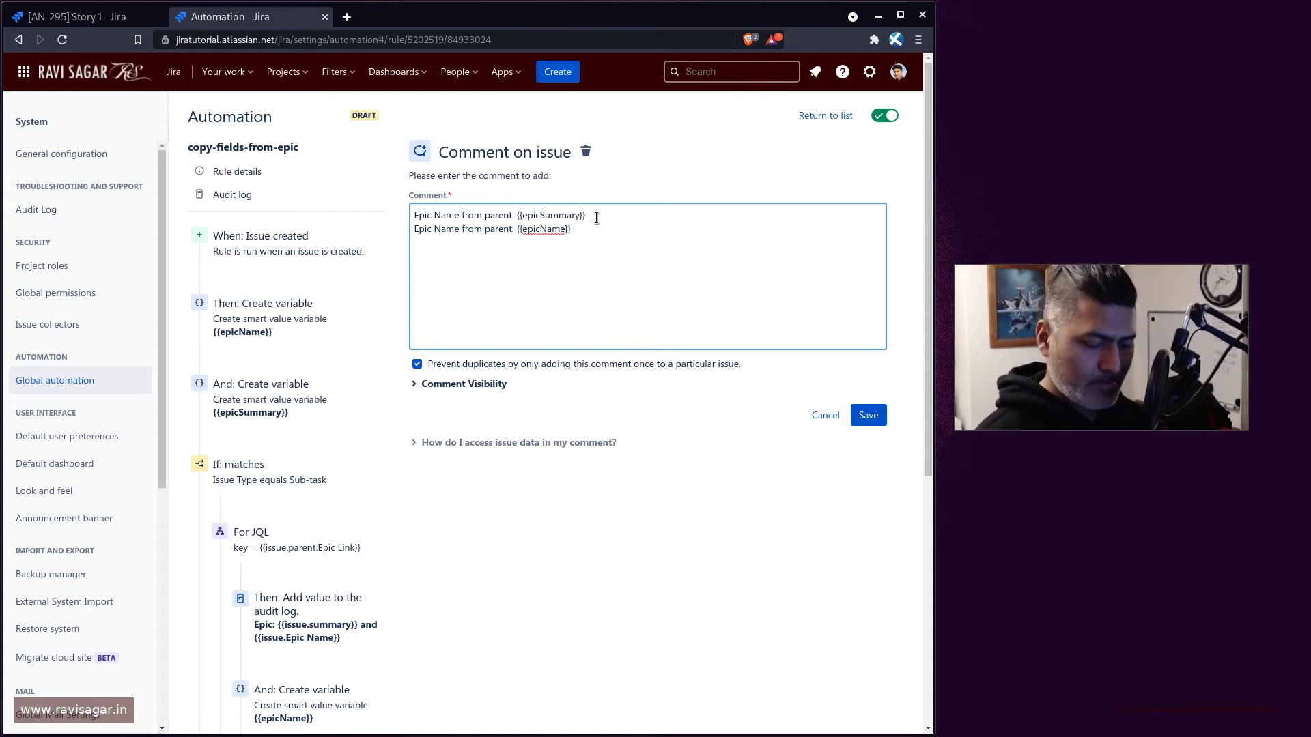
pyautogui.hotkey('ctrl', 'shift', 'Right')
pyautogui.write('Summary')
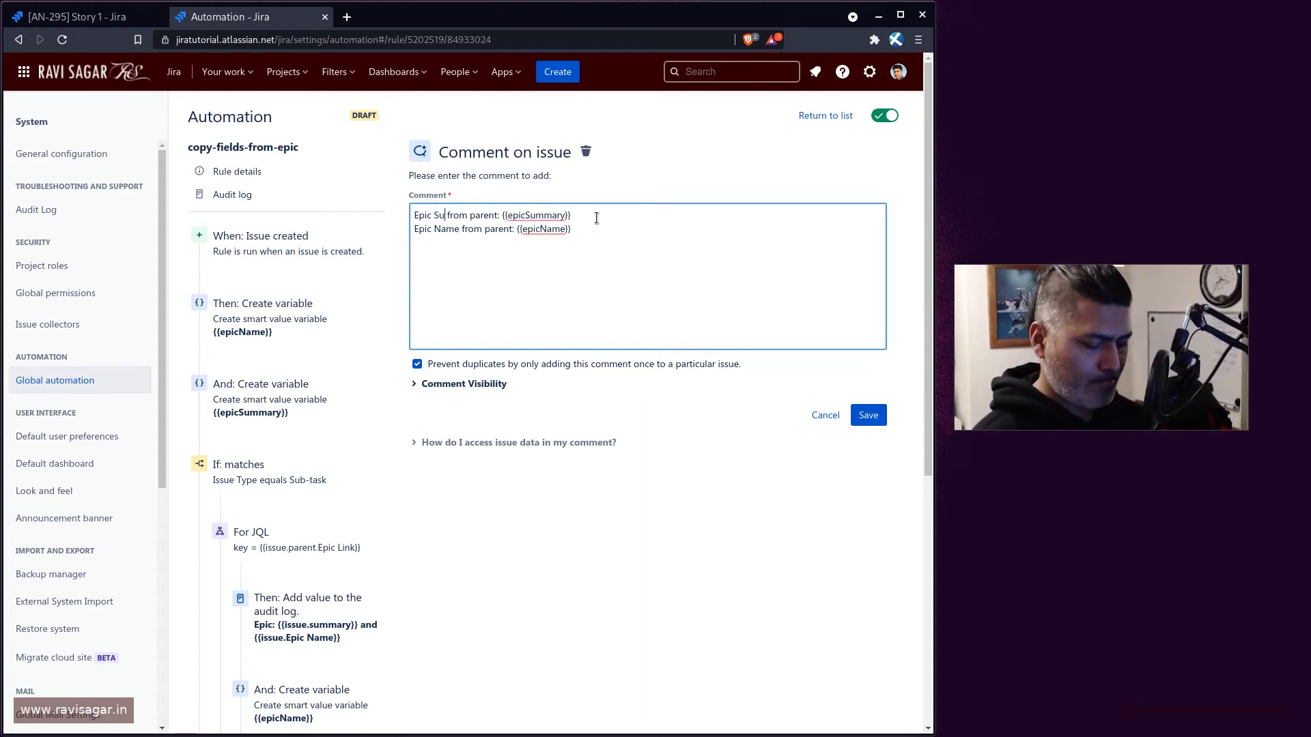
pyautogui.click(869, 416)
# - Review the rule's If block and comment action, and inspect the comments and fields of the subtask "this is a sub task"
pyautogui.scroll(-6, 595, 437)
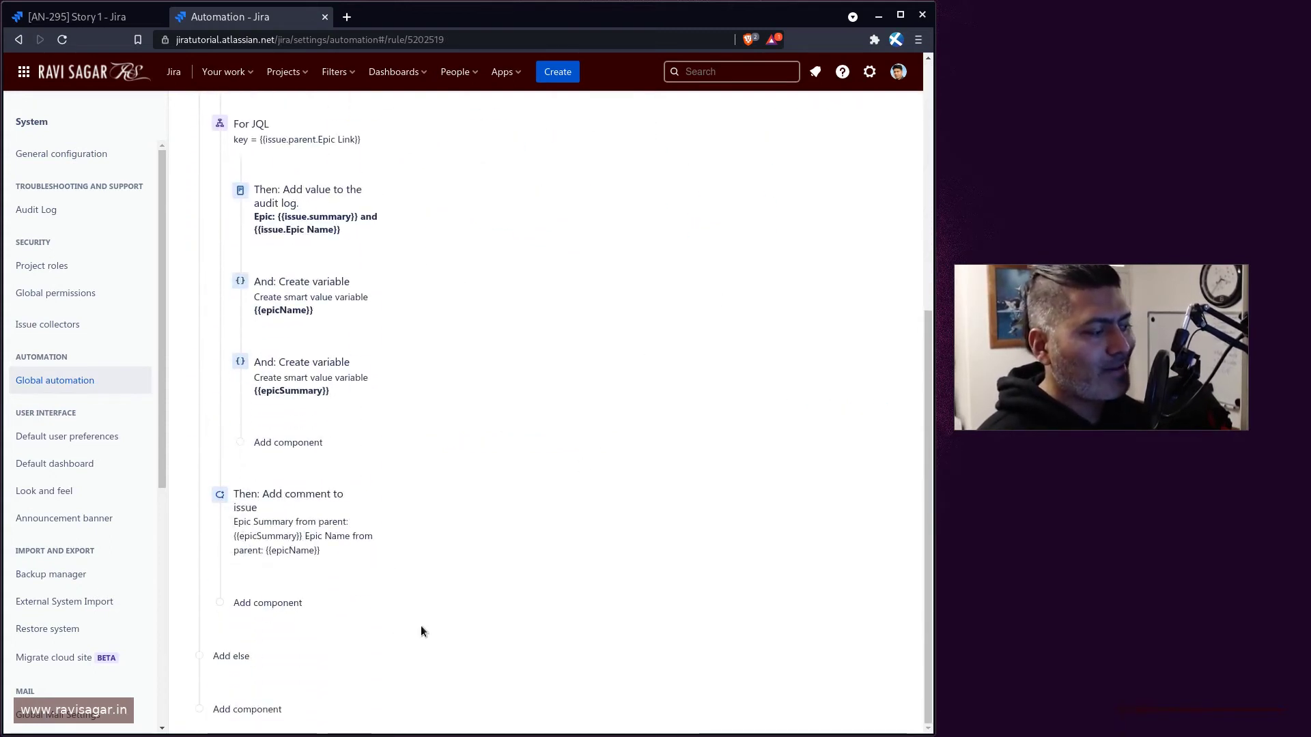
pyautogui.scroll(3, 360, 670)
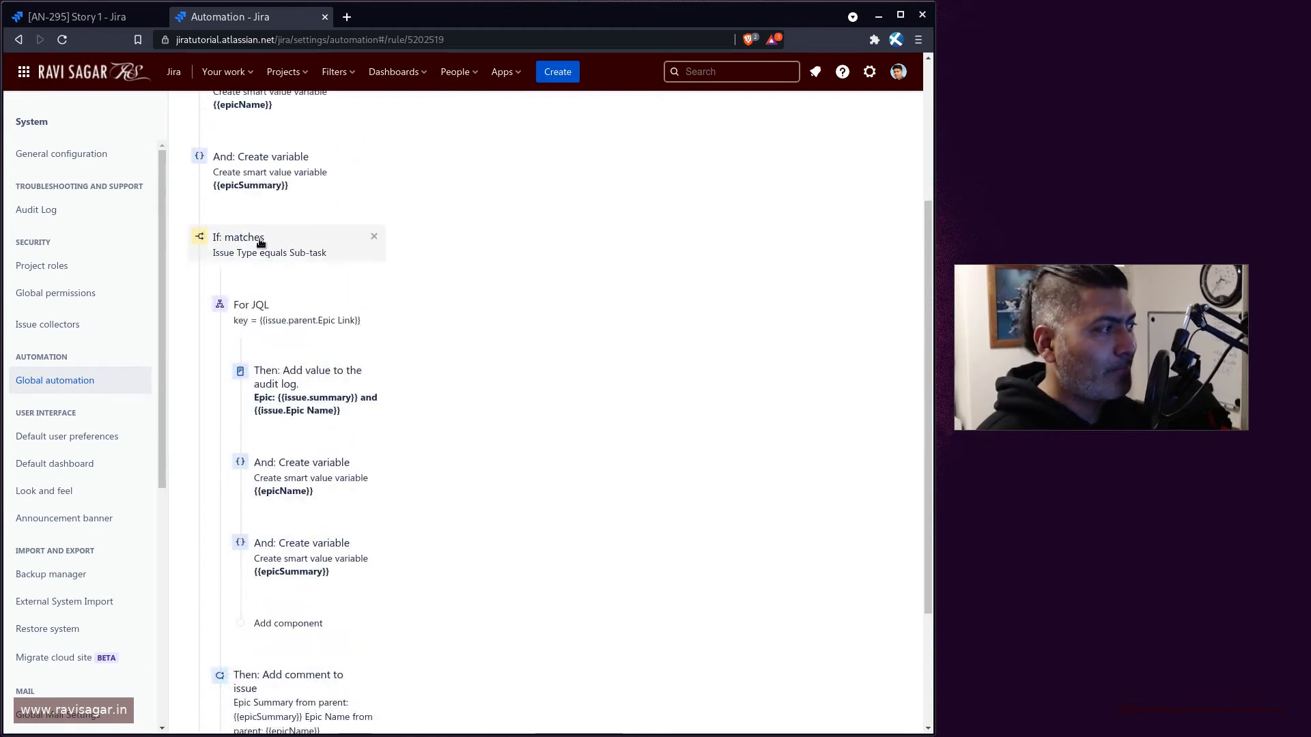
pyautogui.scroll(-2, 292, 266)
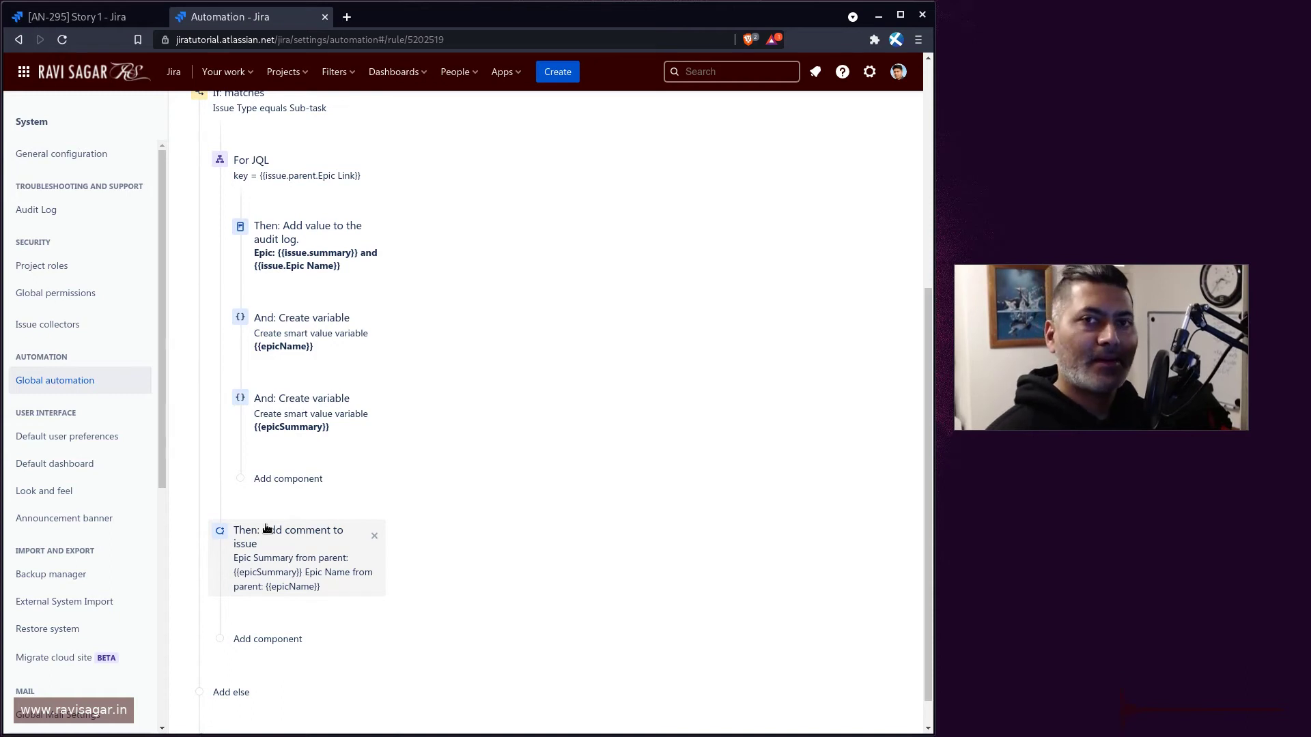
pyautogui.click(83, 19)
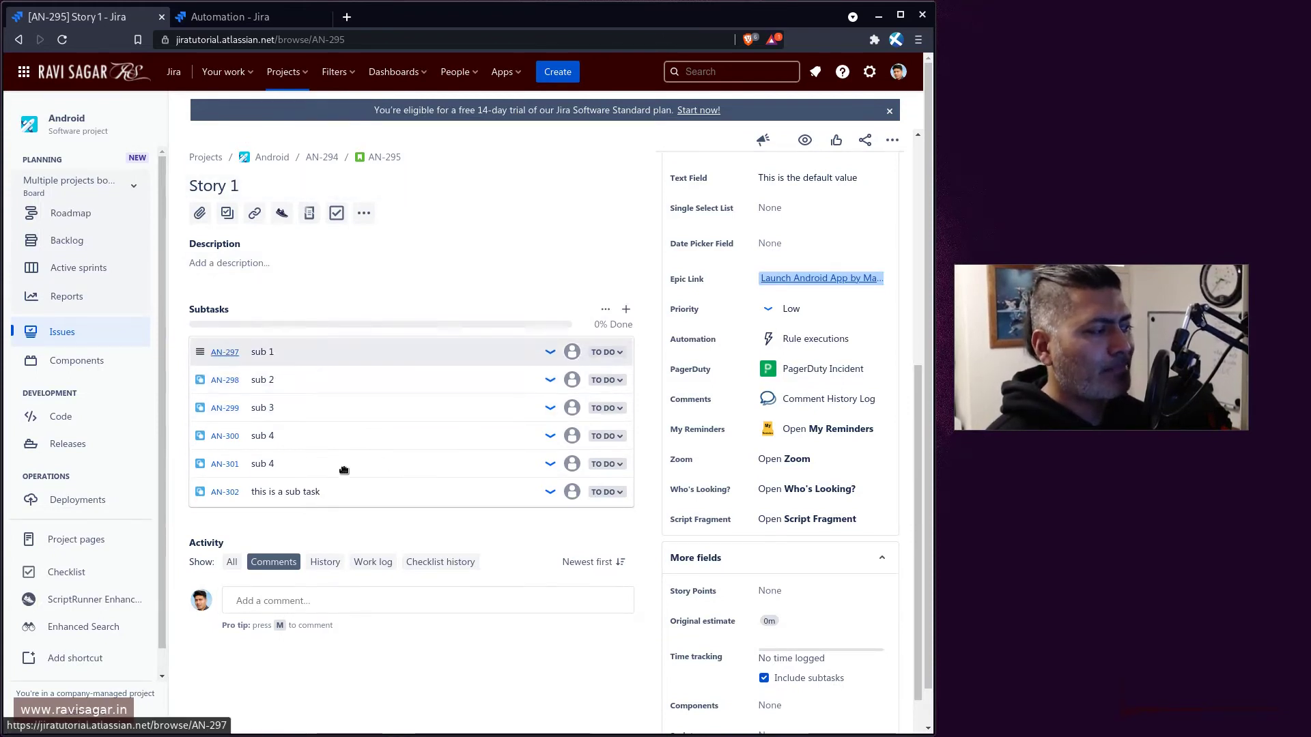
pyautogui.click(221, 494)
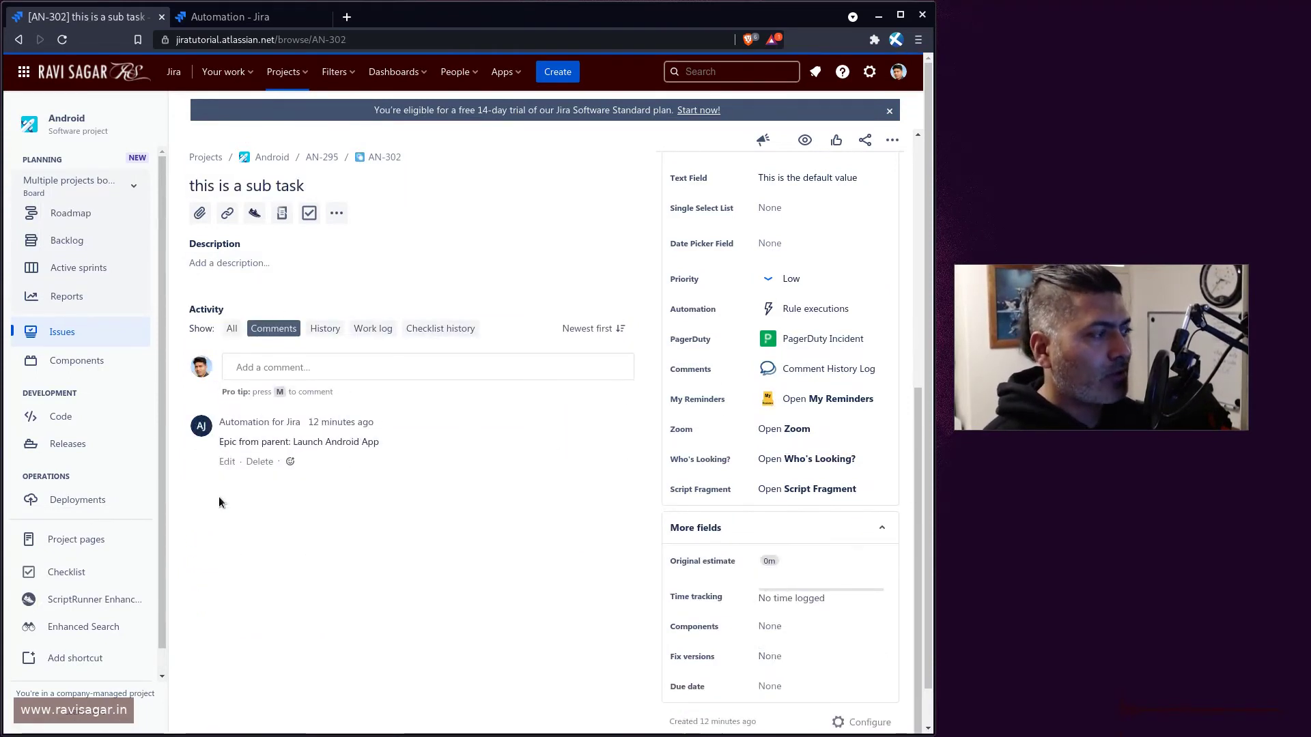
pyautogui.scroll(5, 754, 375)
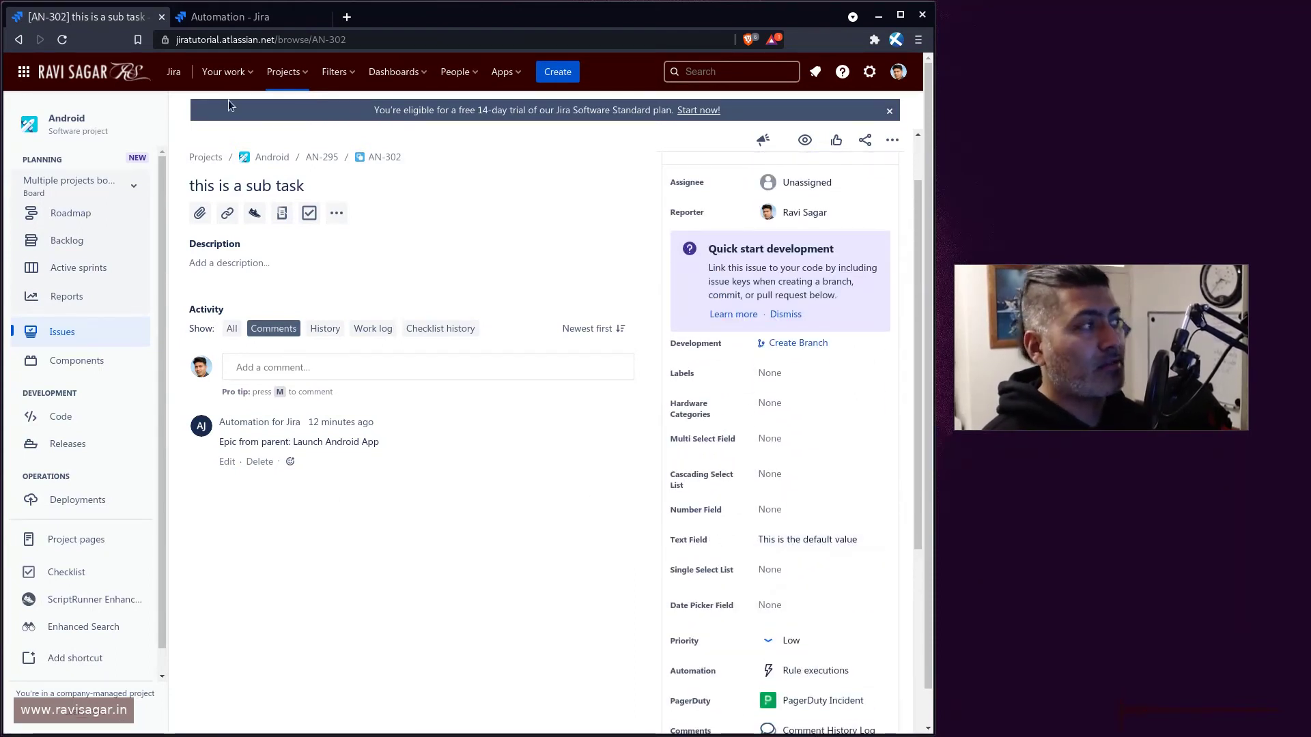
# - Add an Edit issue action to the rule after the comment action in the If block, with Text Field as the field to set
pyautogui.click(248, 23)
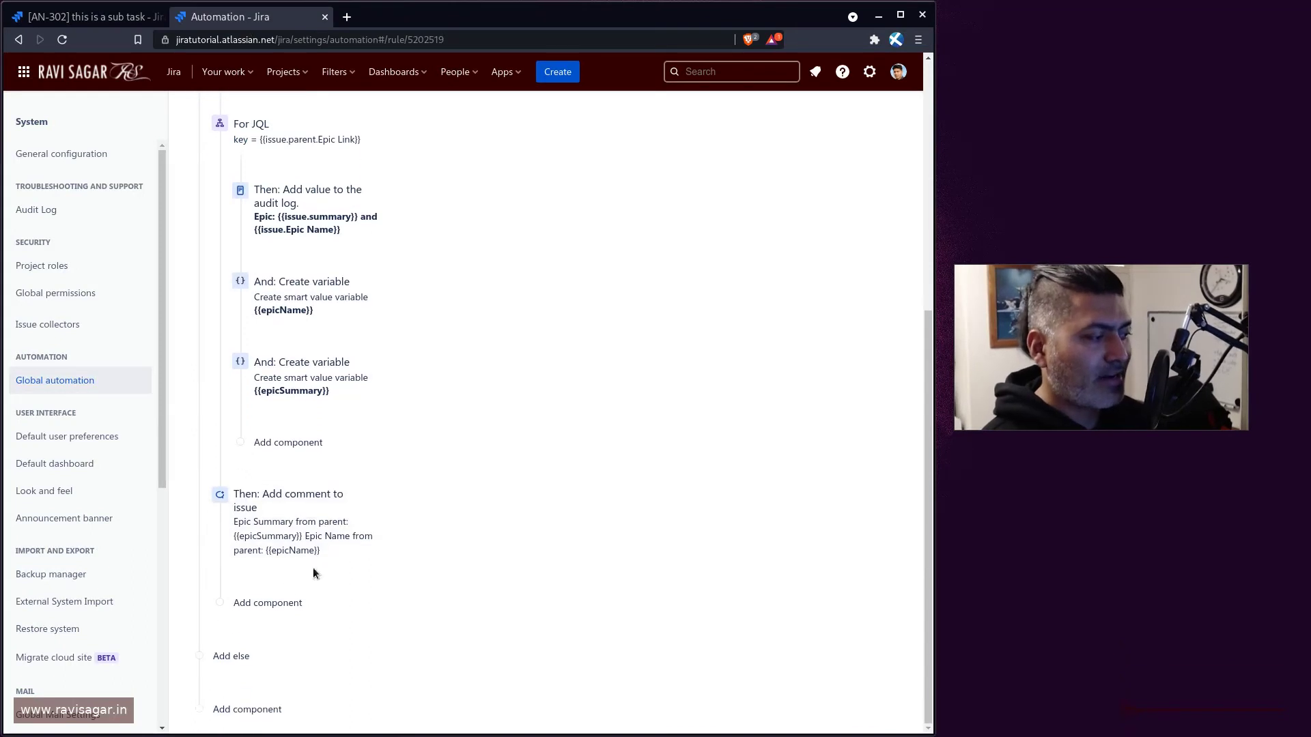
pyautogui.click(272, 604)
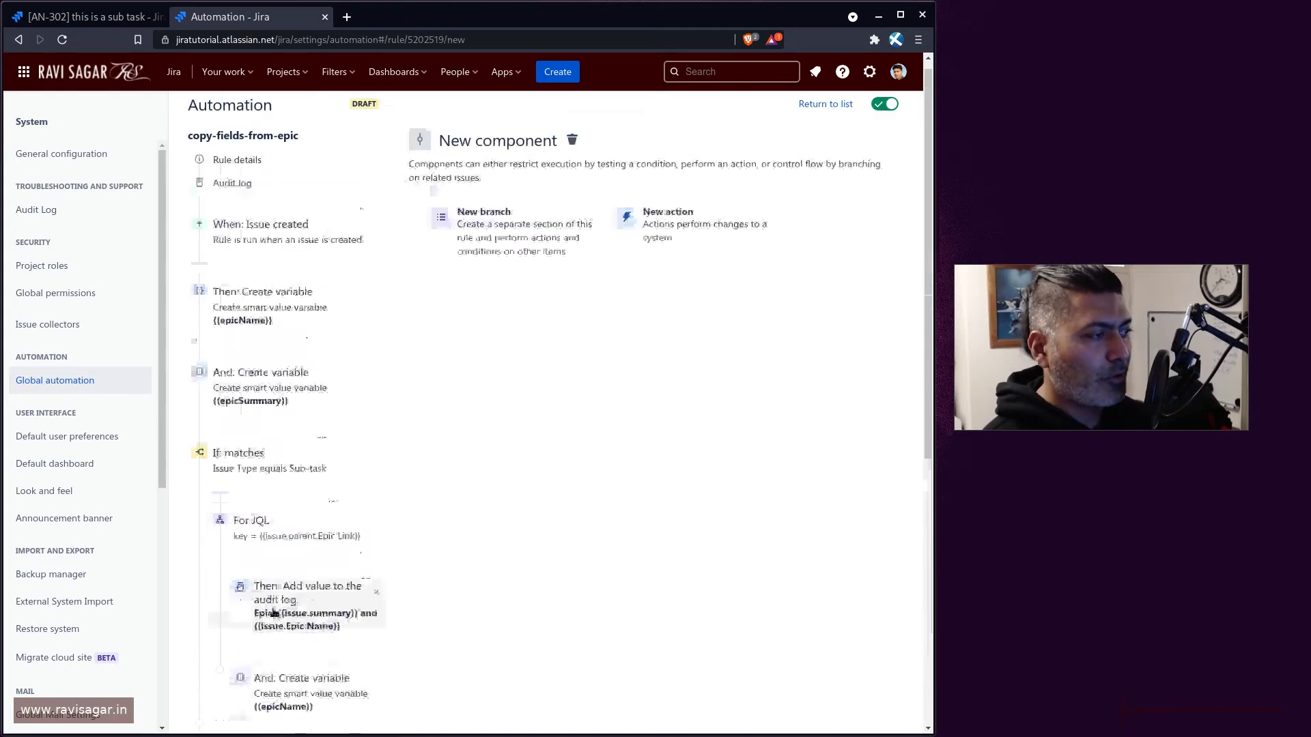
pyautogui.click(664, 234)
pyautogui.write('edit')
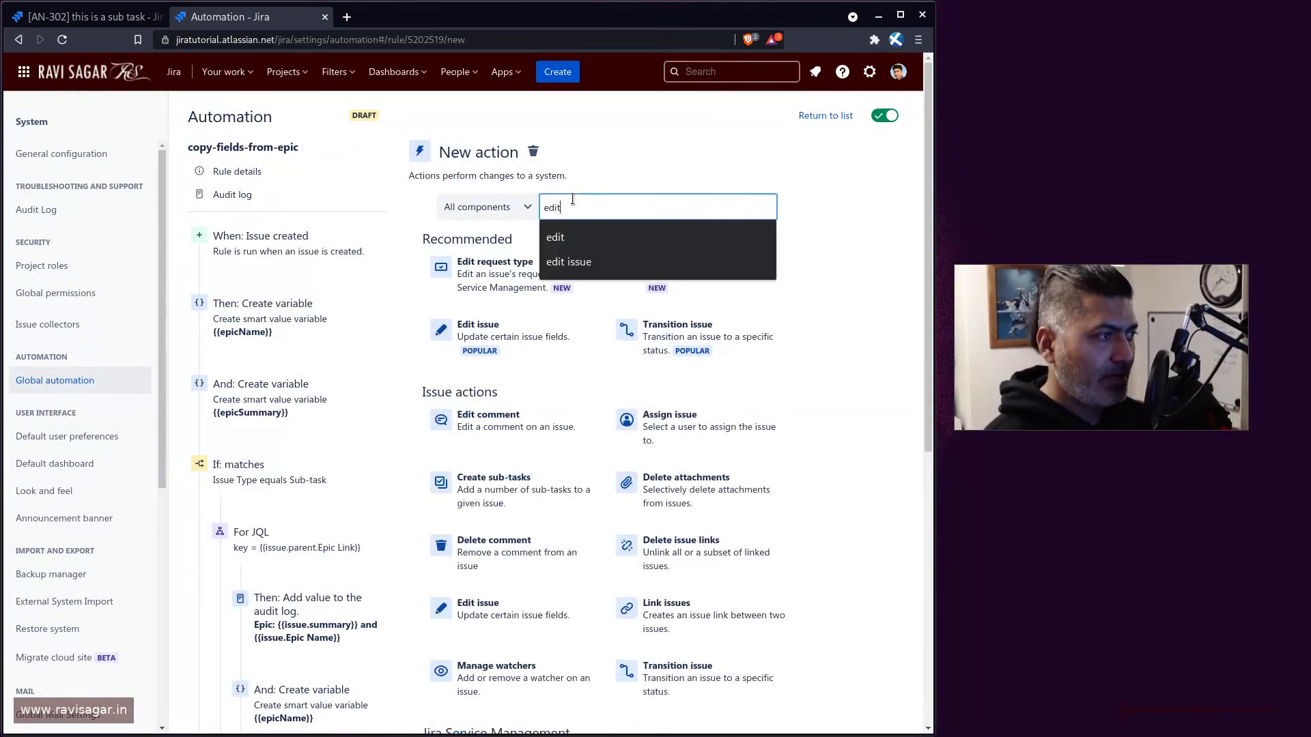
pyautogui.click(541, 349)
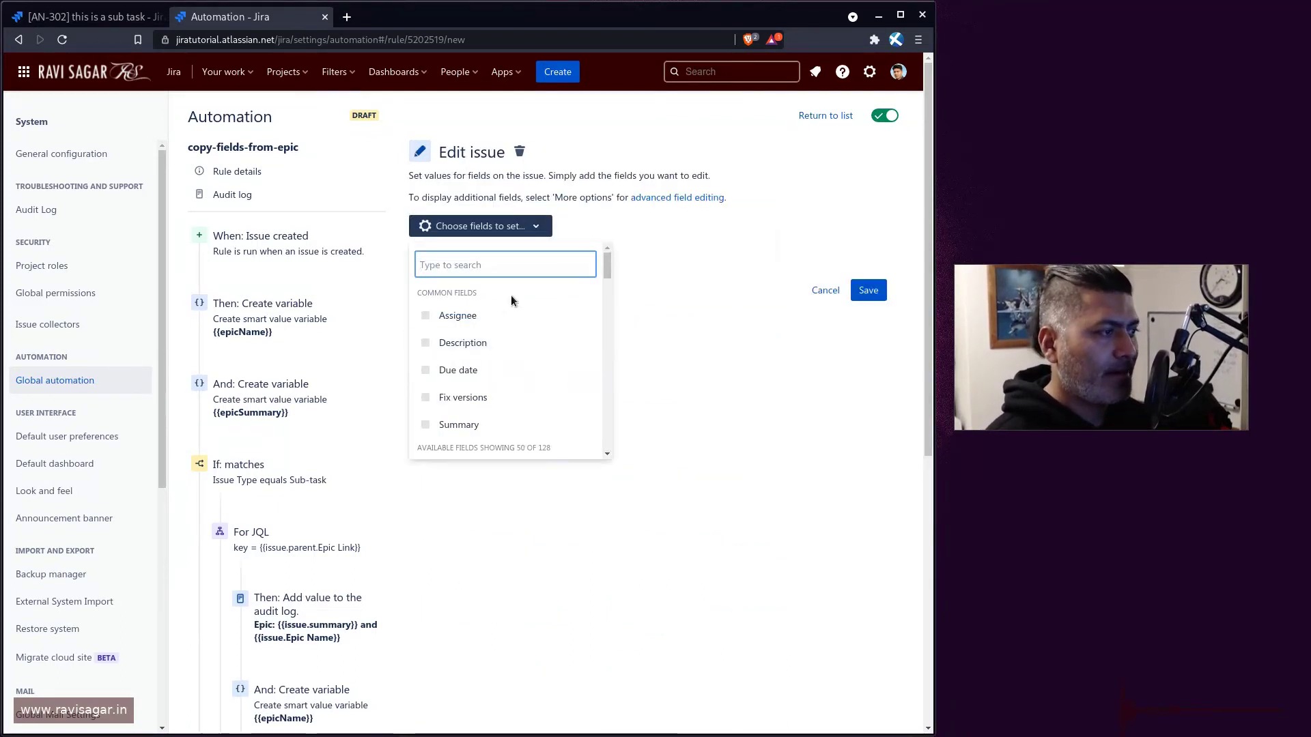
pyautogui.write('text')
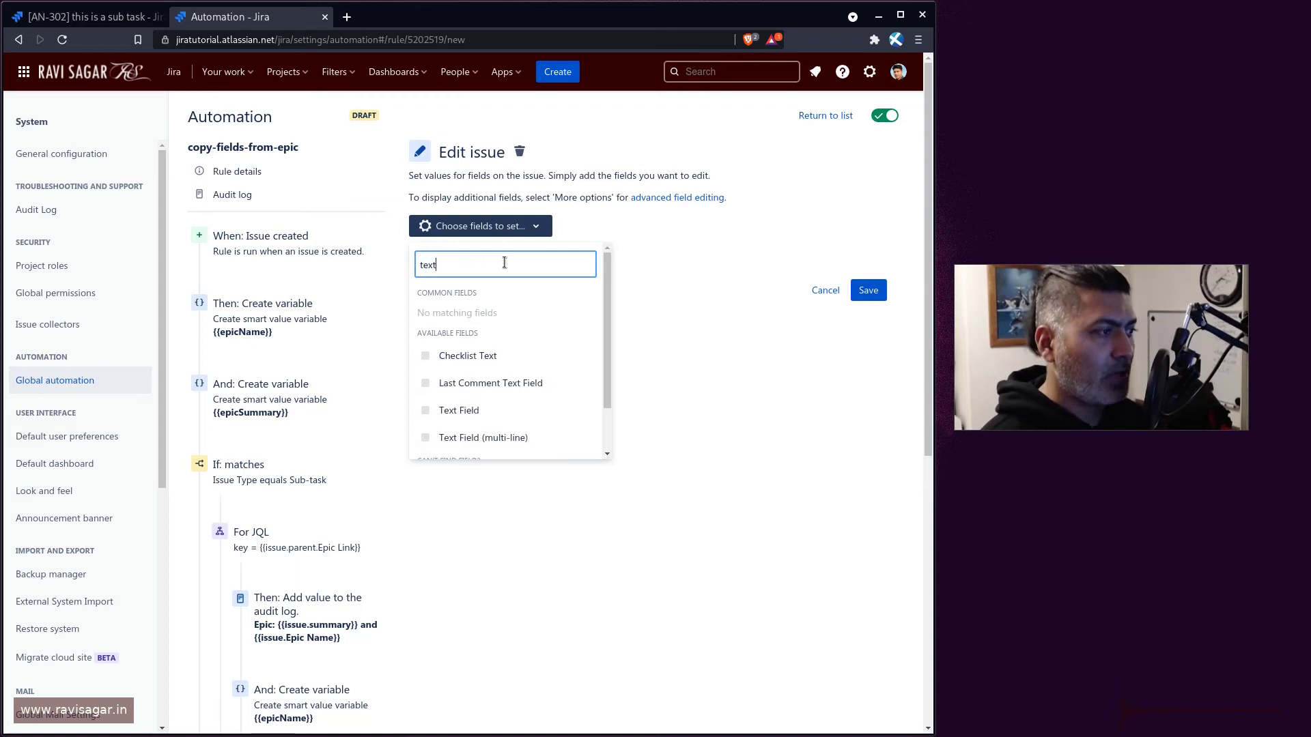
pyautogui.click(429, 413)
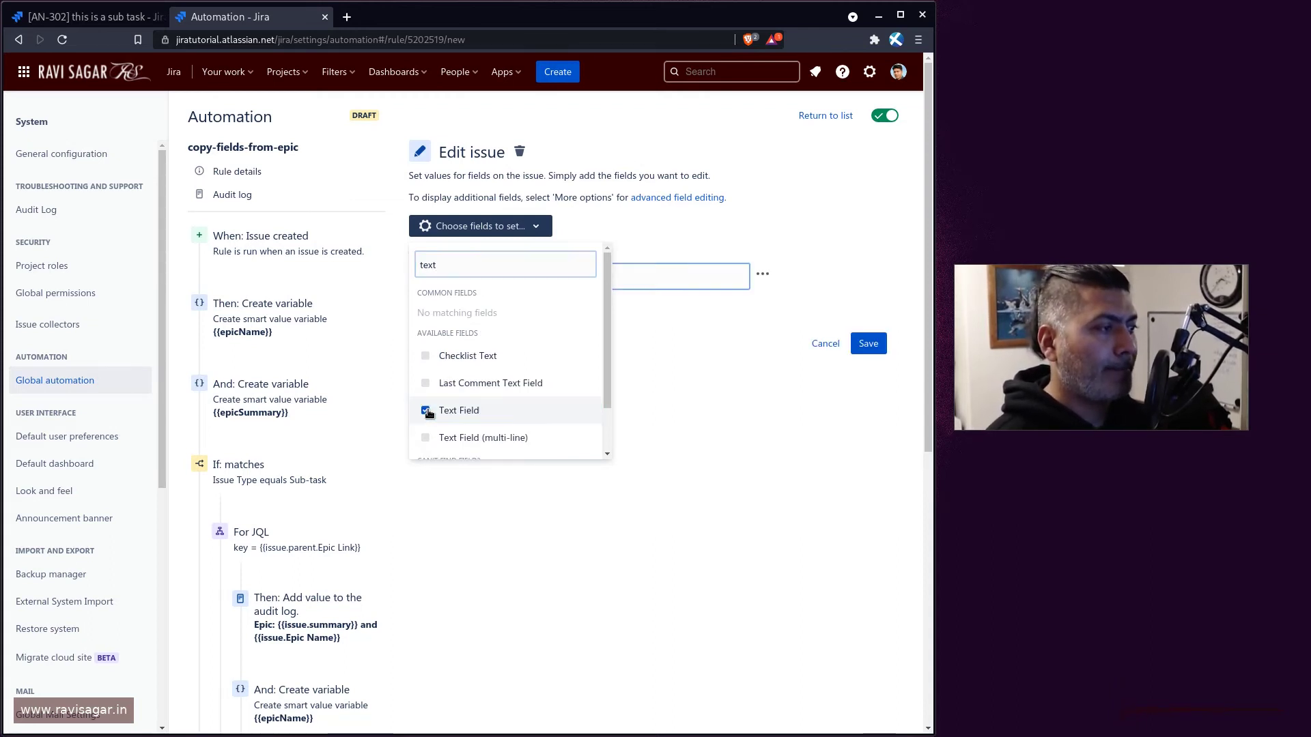
pyautogui.click(693, 370)
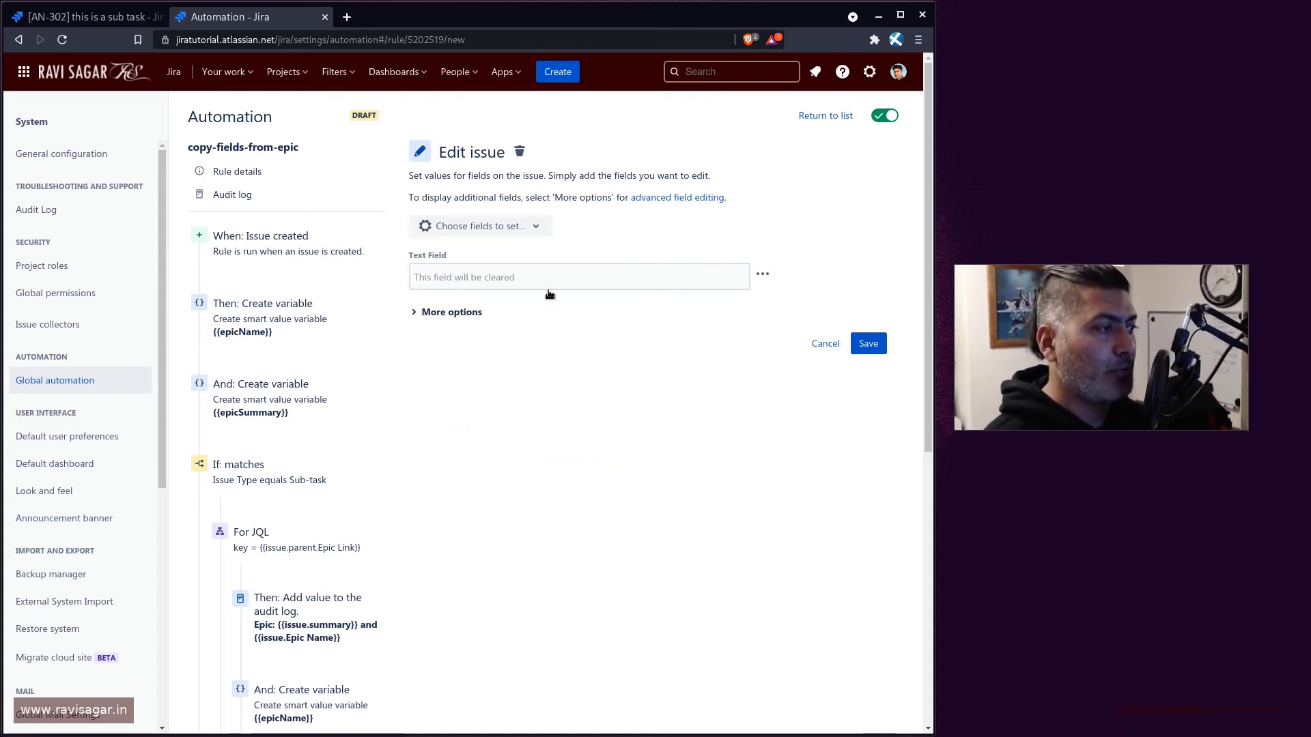
# - Set the Text Field's value to {{epicName}} in the Edit issue action and save it
pyautogui.click(762, 274)
pyautogui.click(724, 349)
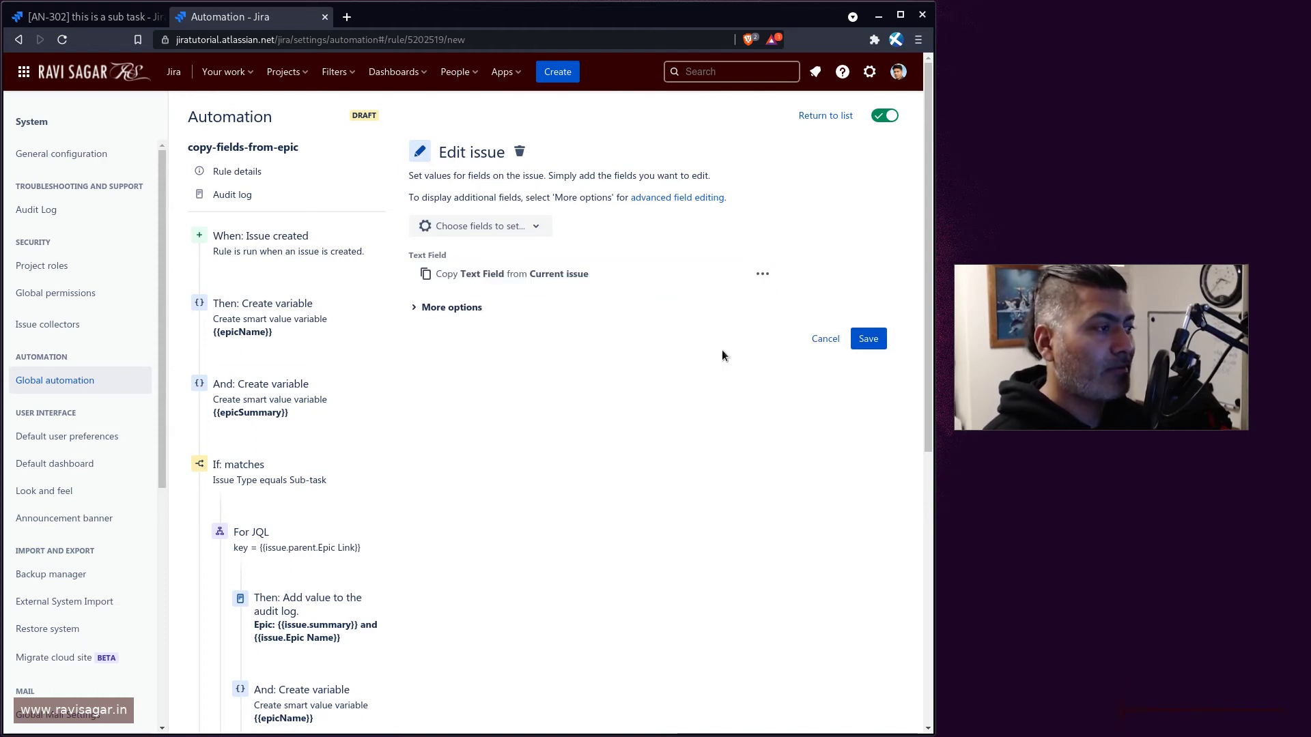
pyautogui.click(764, 274)
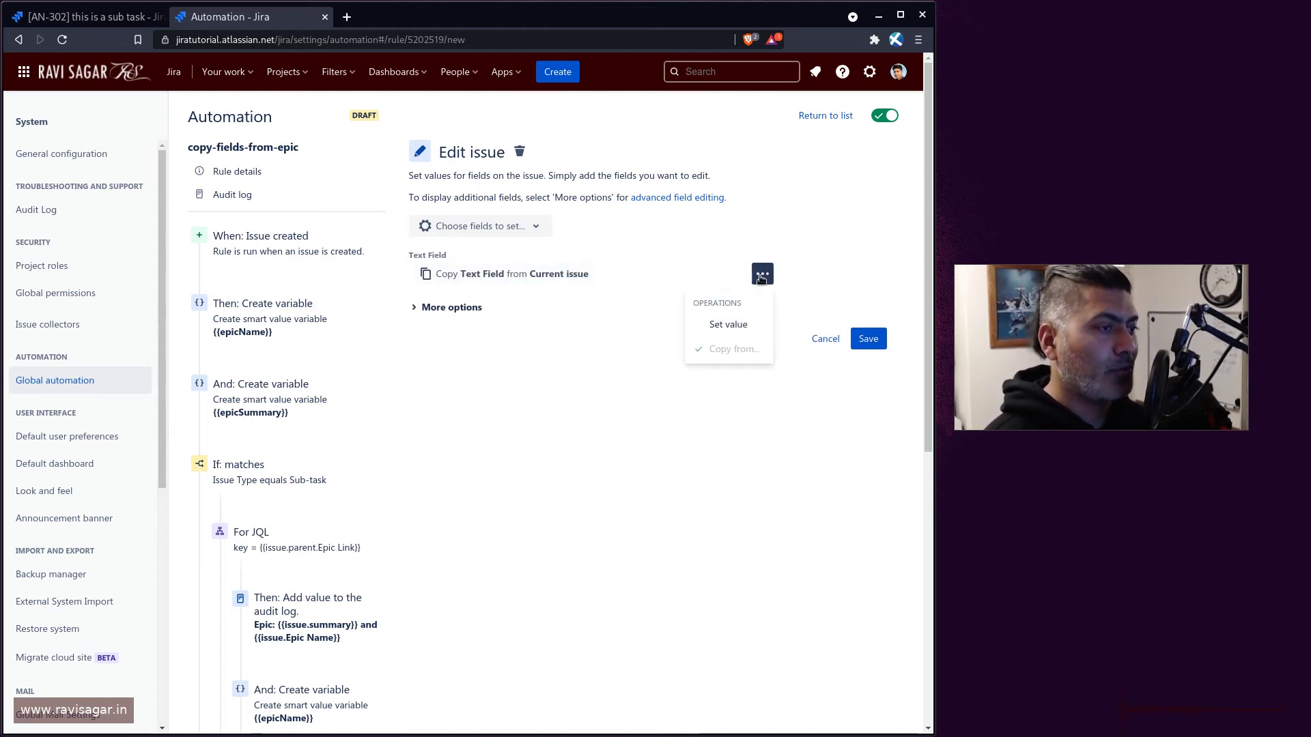
pyautogui.click(714, 325)
pyautogui.click(509, 277)
pyautogui.write('{{}}')
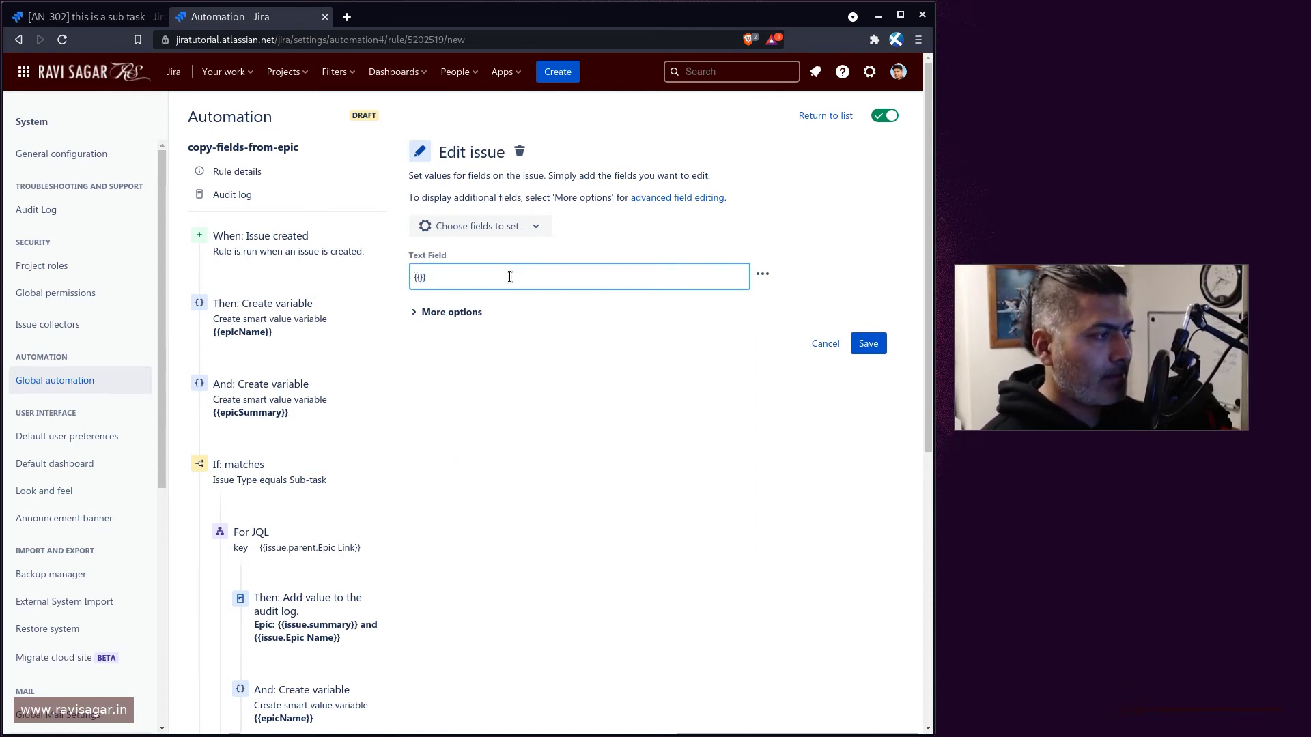
pyautogui.write('epicName')
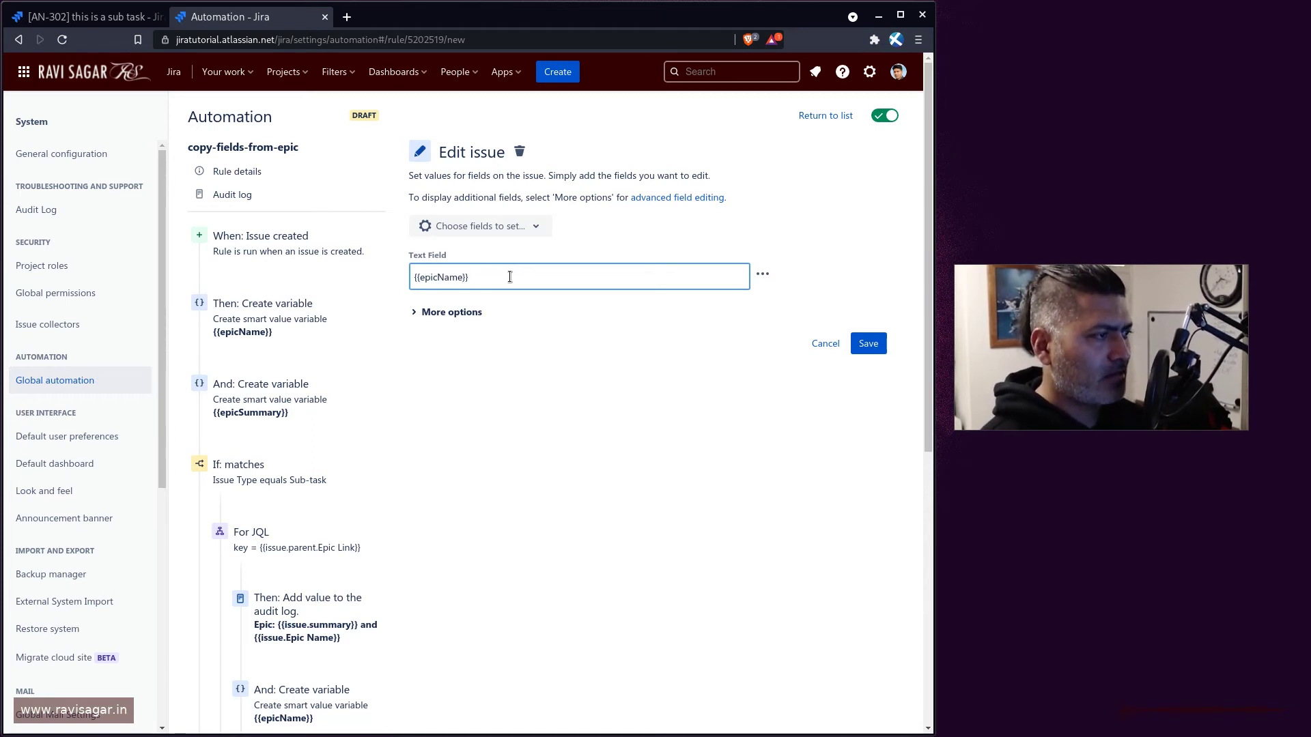
pyautogui.click(469, 314)
pyautogui.click(468, 314)
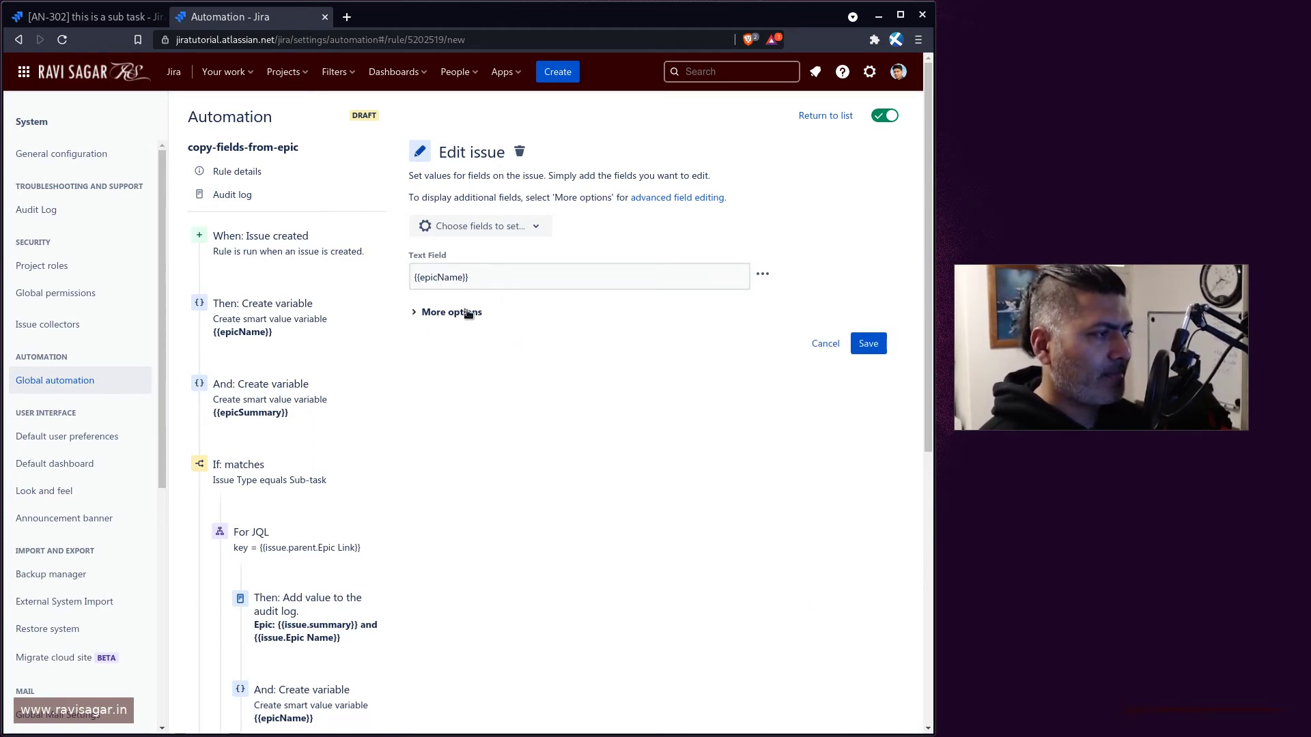
pyautogui.click(869, 341)
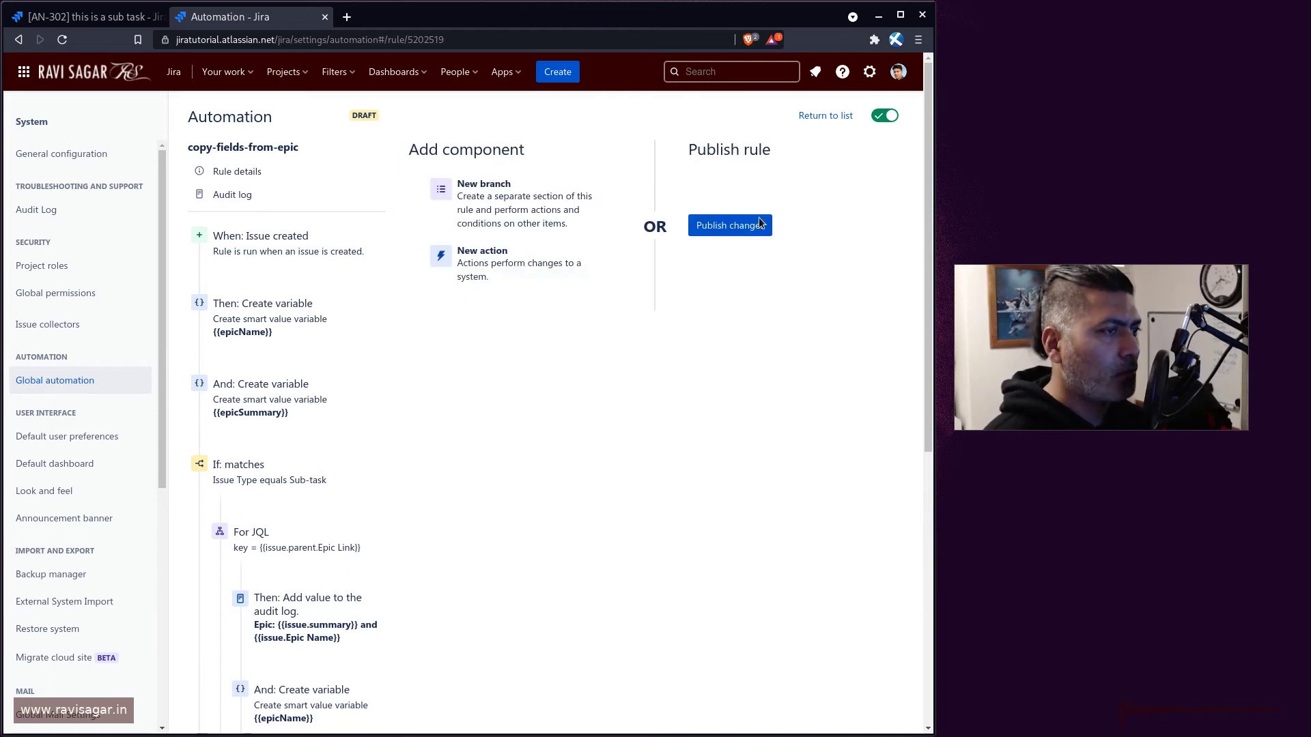
# - Publish the changes to the copy-fields-from-epic rule and open its audit log
pyautogui.click(736, 219)
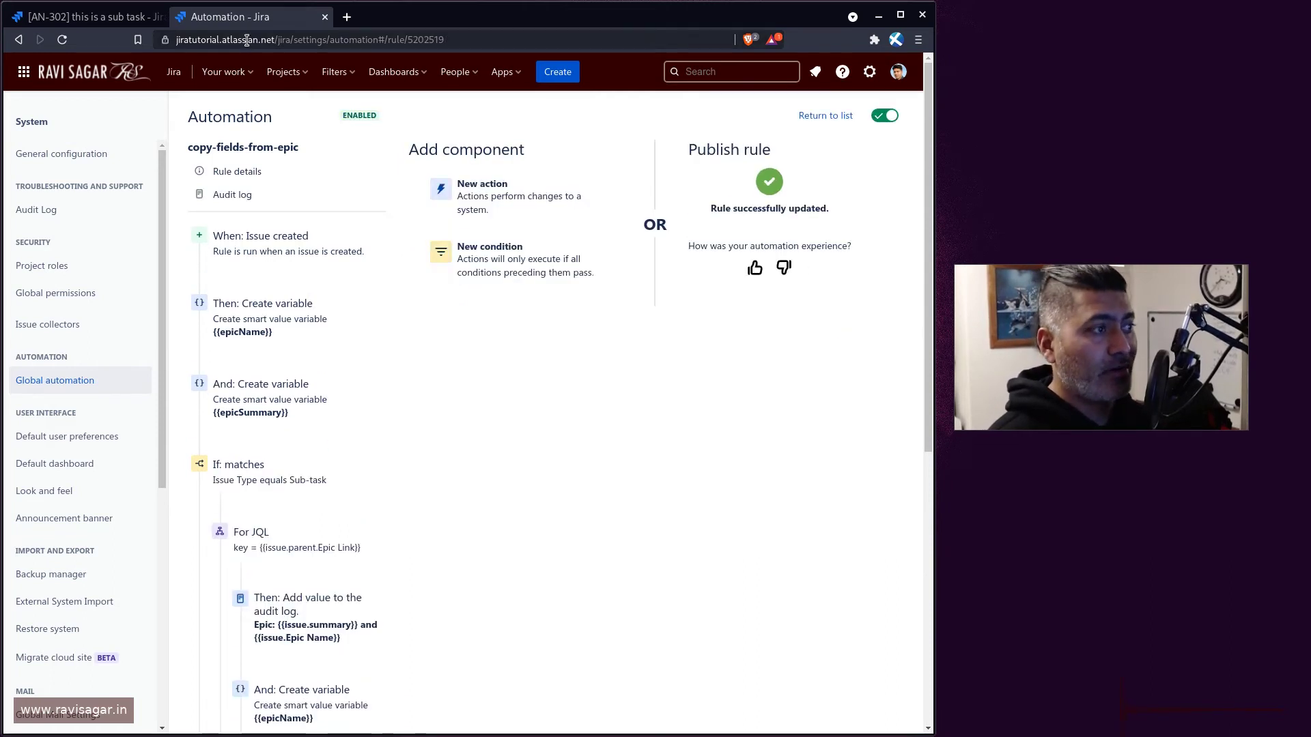
pyautogui.click(222, 195)
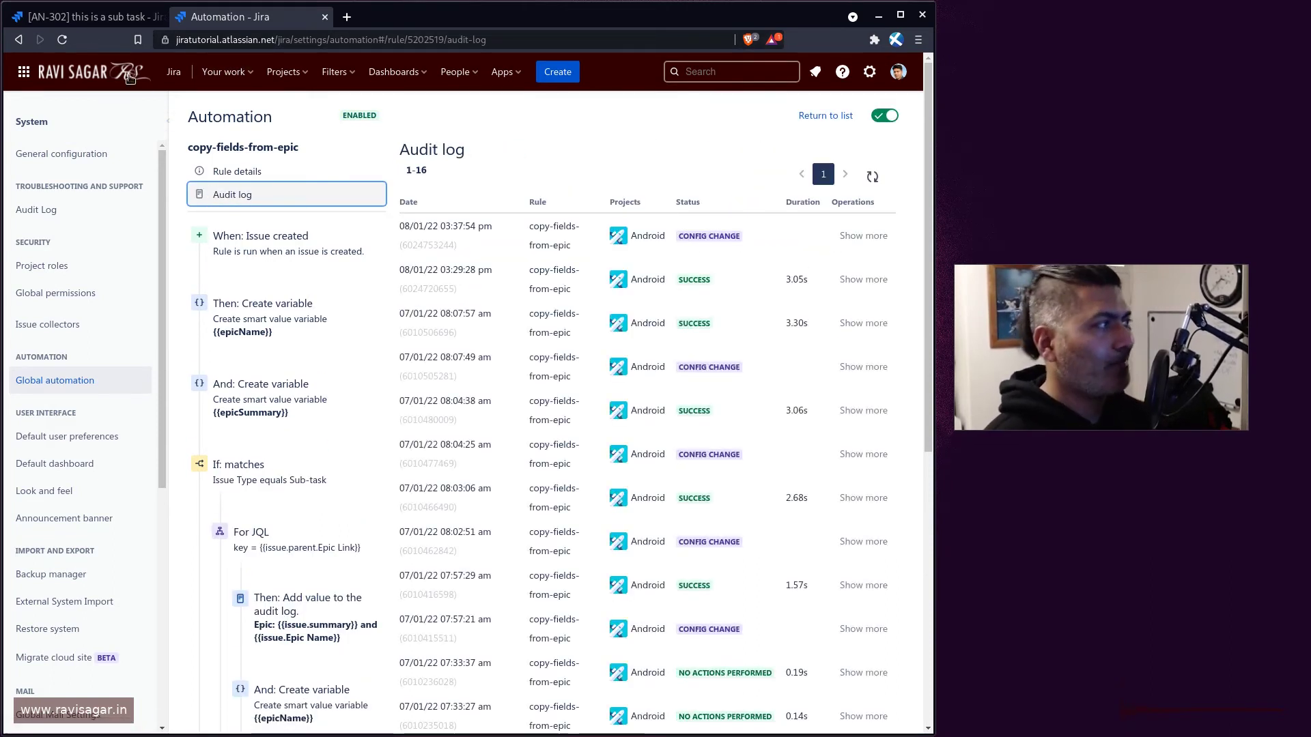
# - Create a subtask named "this is another sub task" under Story 1 and open it
pyautogui.click(89, 16)
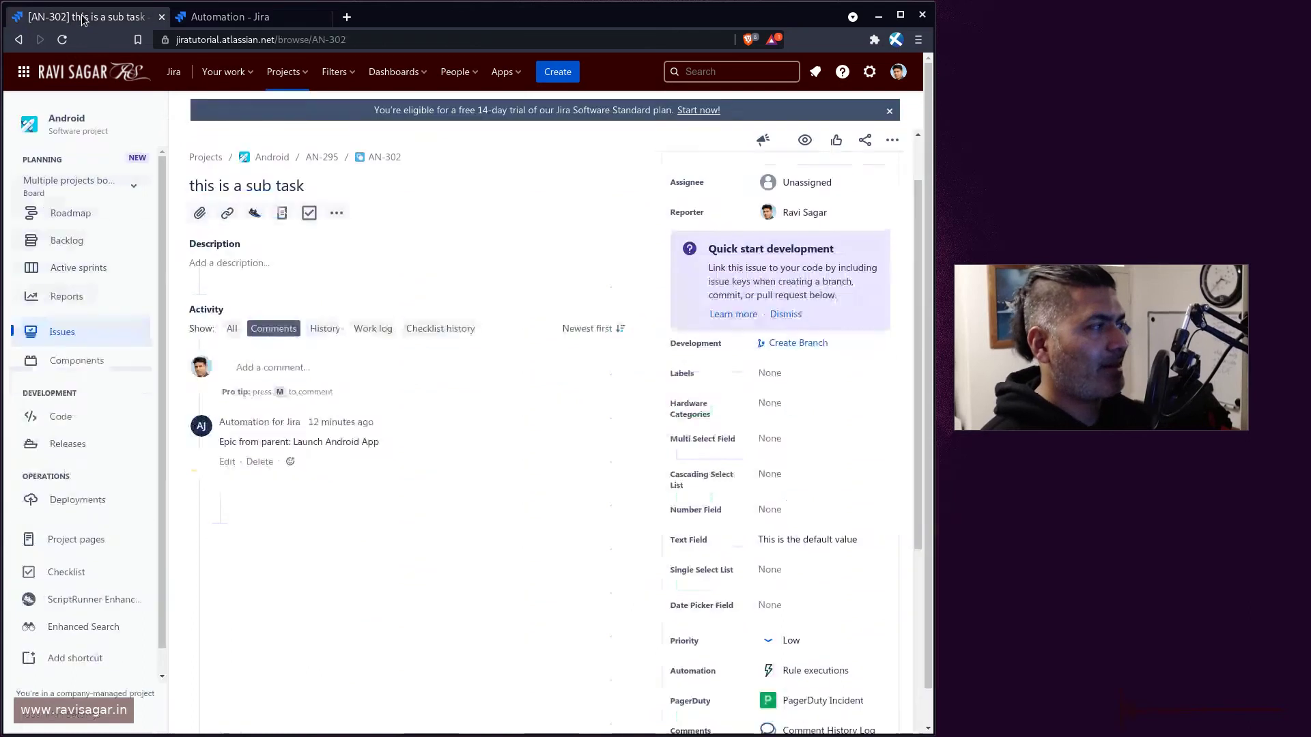
pyautogui.click(334, 158)
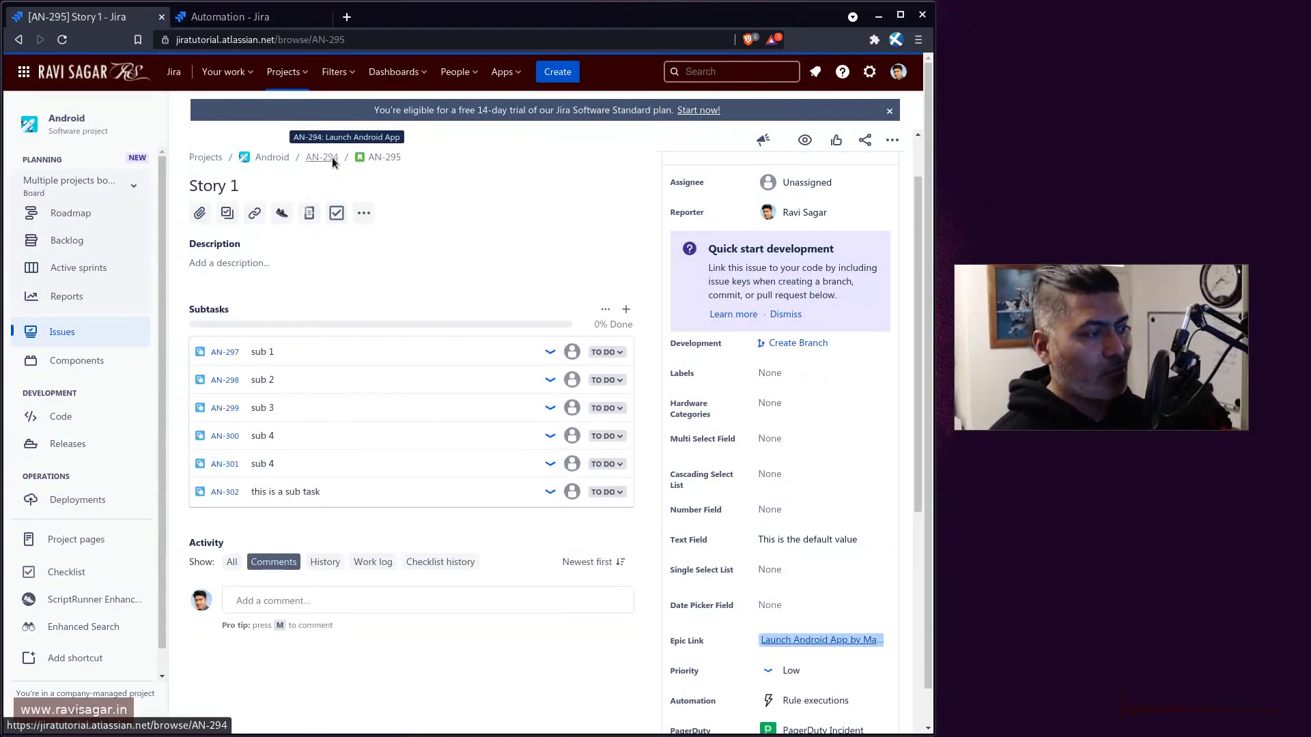
pyautogui.click(227, 213)
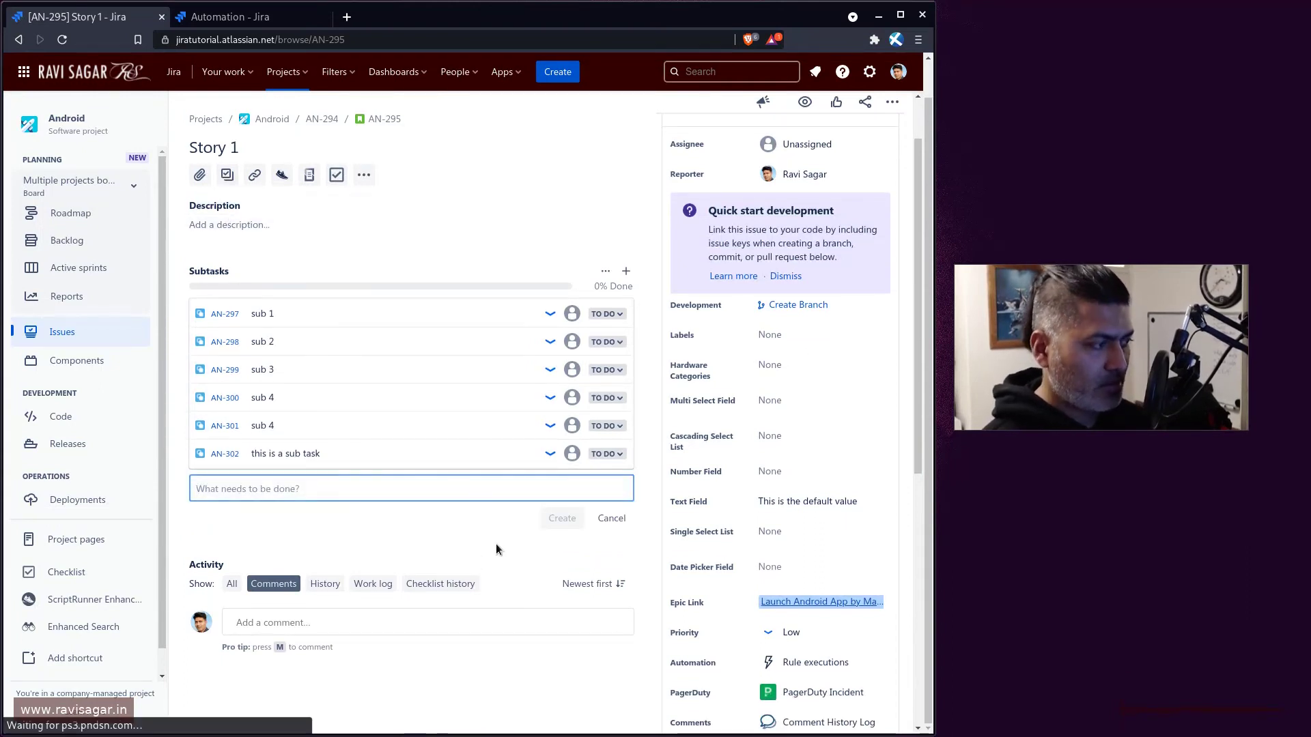
pyautogui.write('this is another sub task')
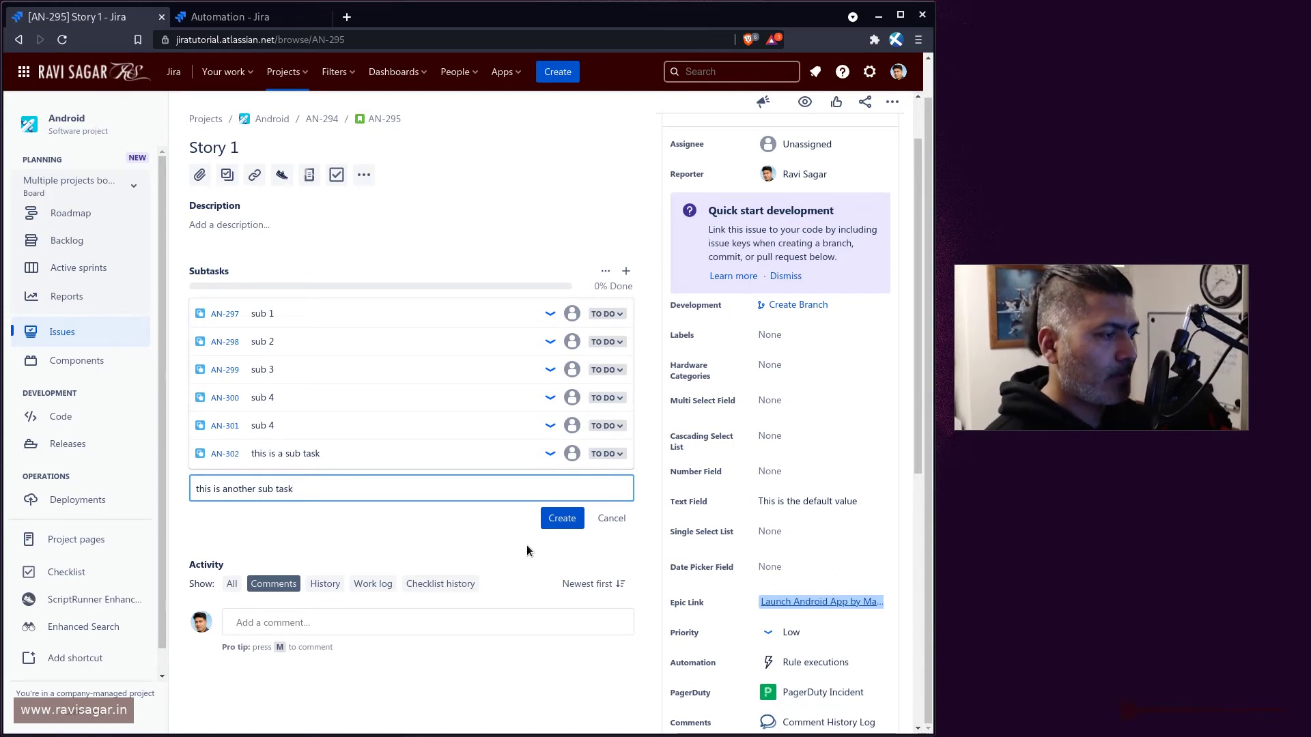
pyautogui.click(562, 518)
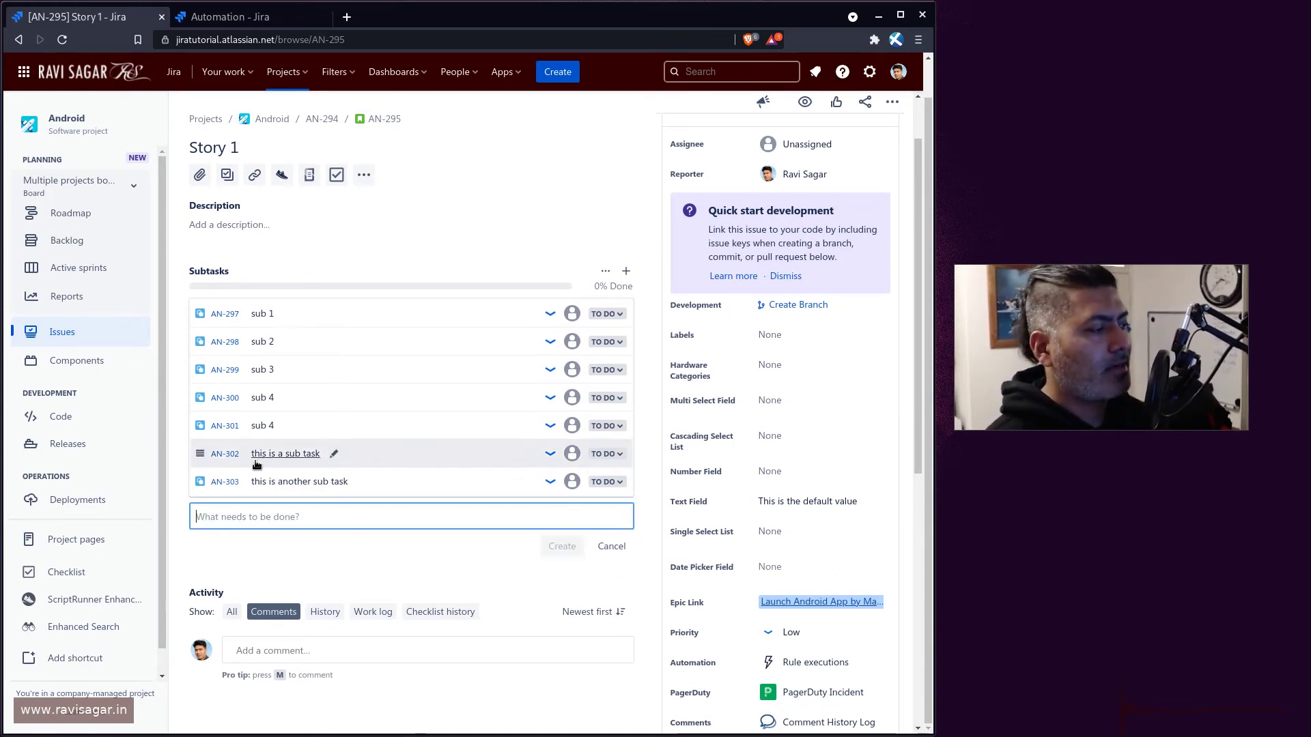
pyautogui.click(225, 483)
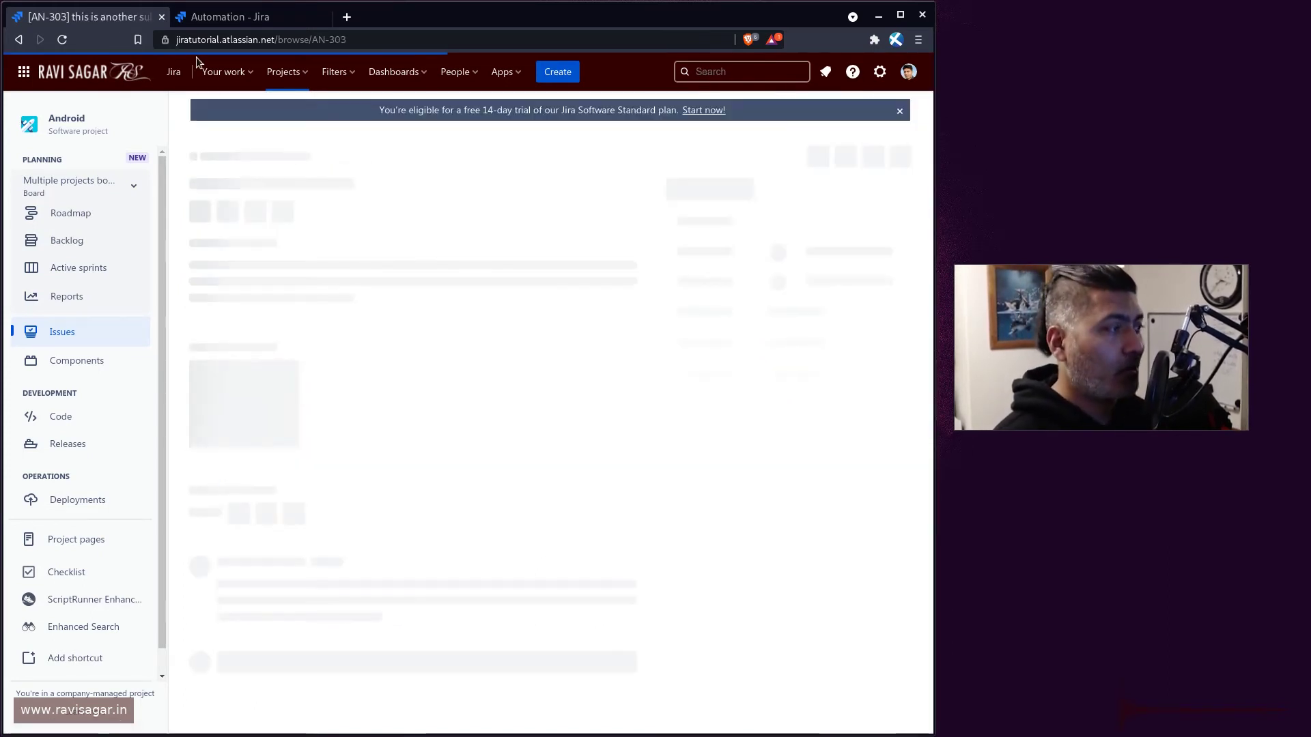
# - Refresh the rule's audit log and expand the details of the newest run
pyautogui.click(218, 16)
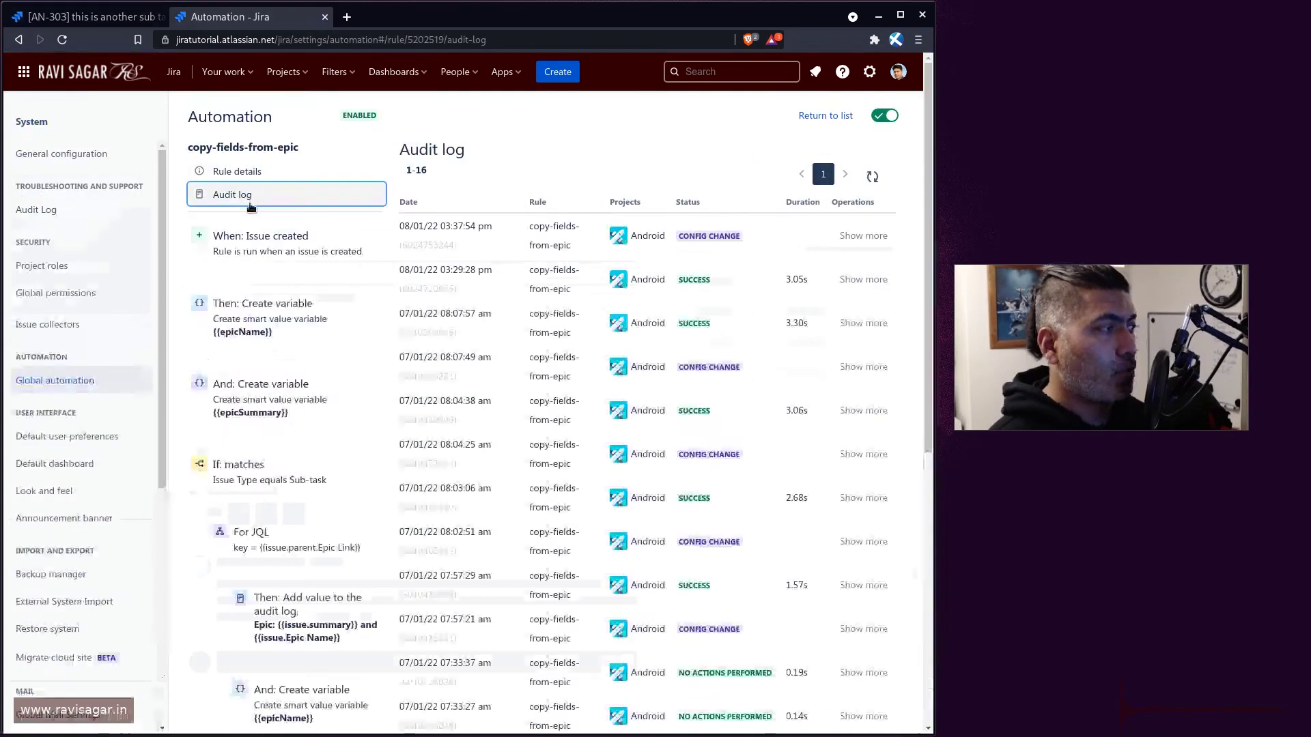
pyautogui.click(875, 177)
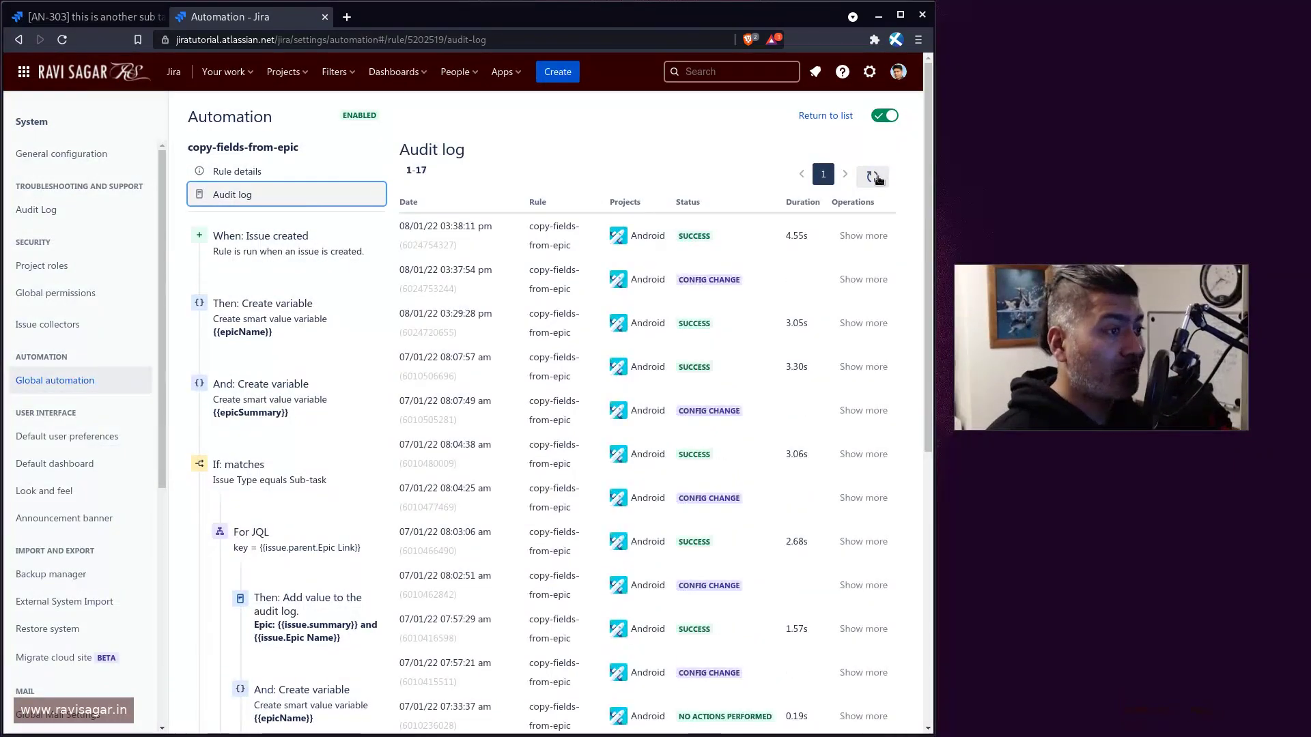
pyautogui.click(862, 236)
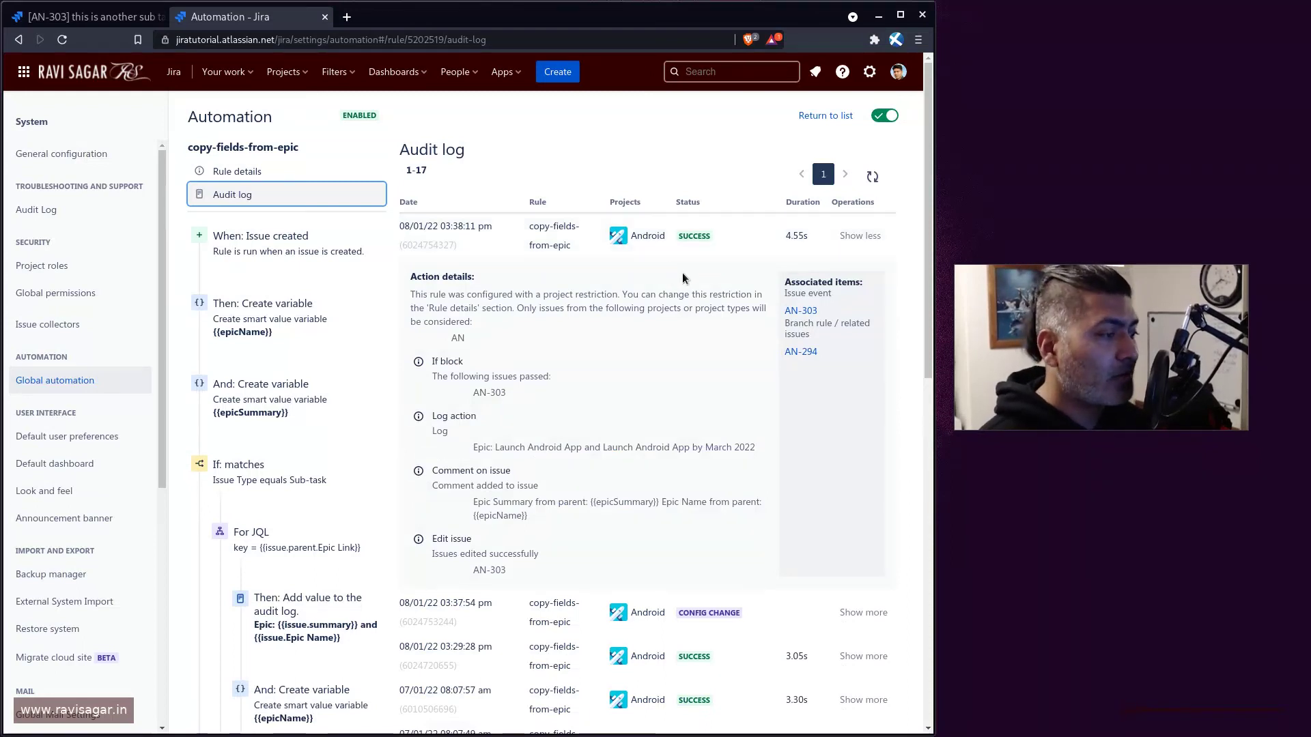
pyautogui.hotkey('ctrl', 'Tab')
pyautogui.hotkey('ctrl', 'Tab')
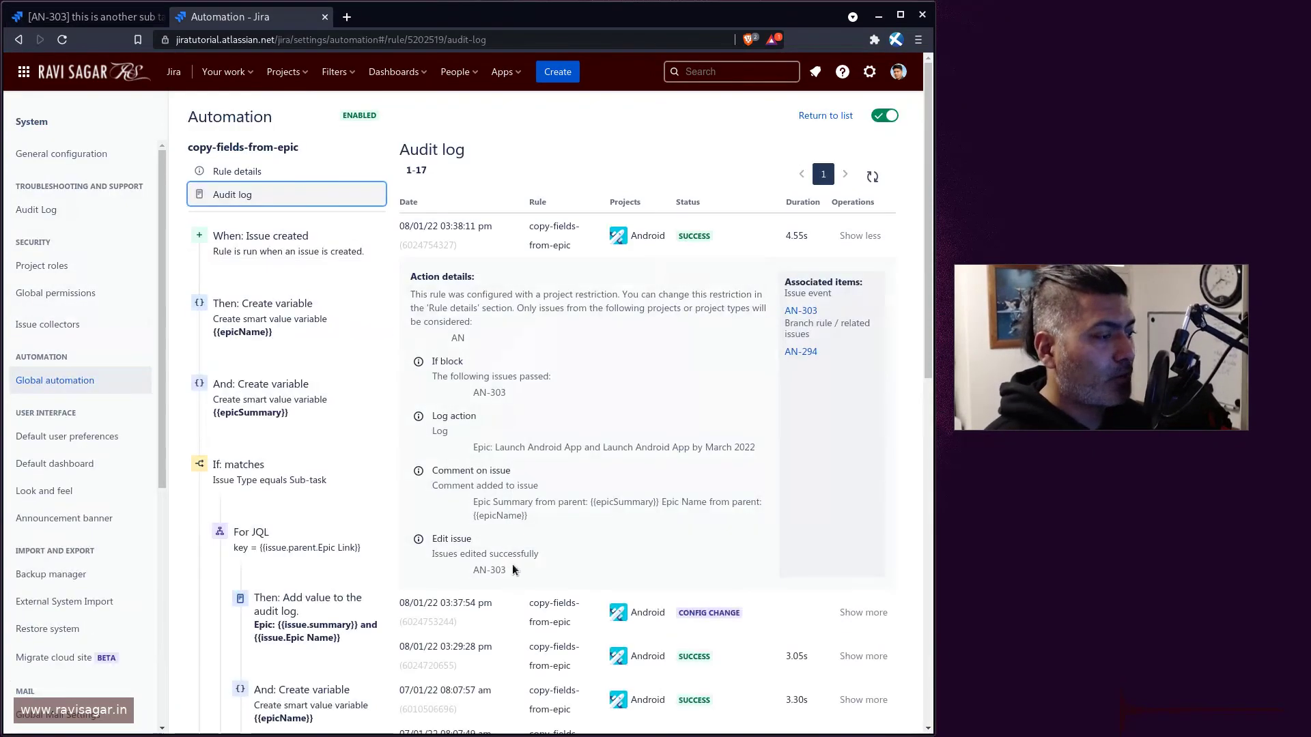
# - Reload the subtask "this is another sub task" and check its automation comment and Text Field against the rule's audit log
pyautogui.hotkey('ctrl', 'shift', 'Tab')
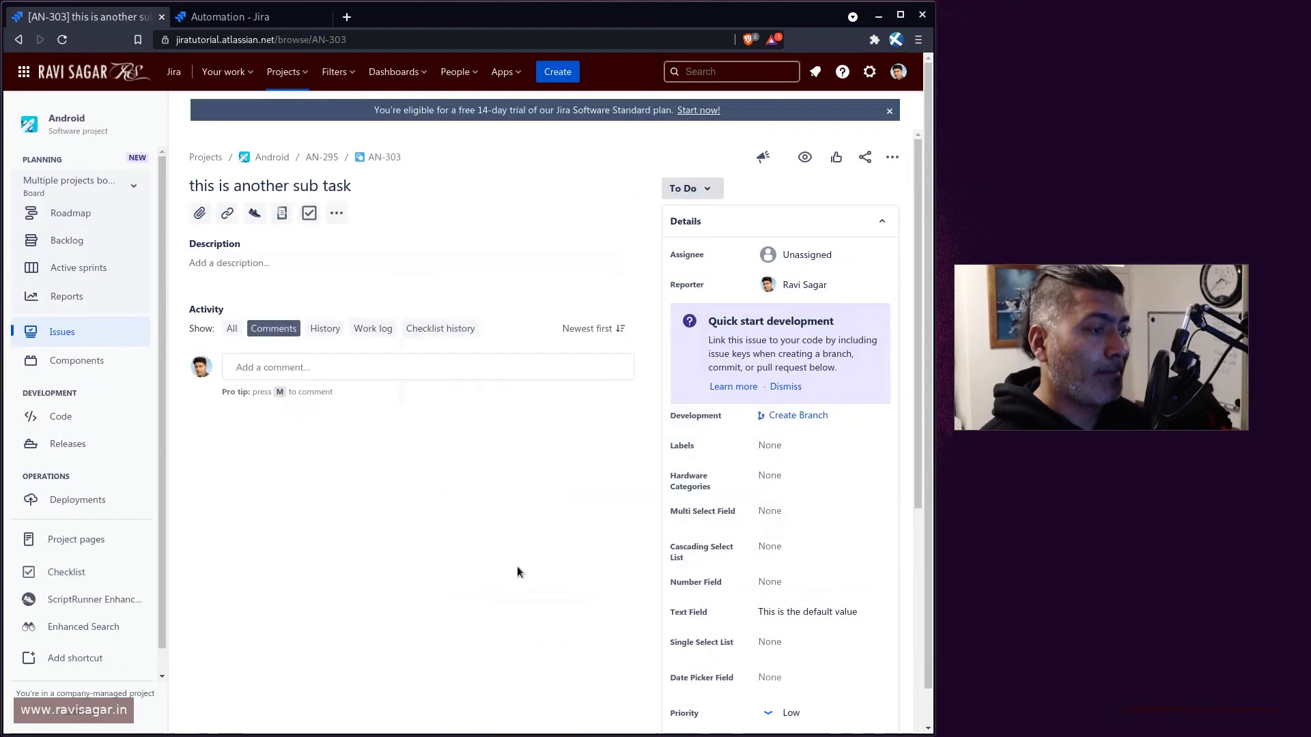
pyautogui.click(62, 39)
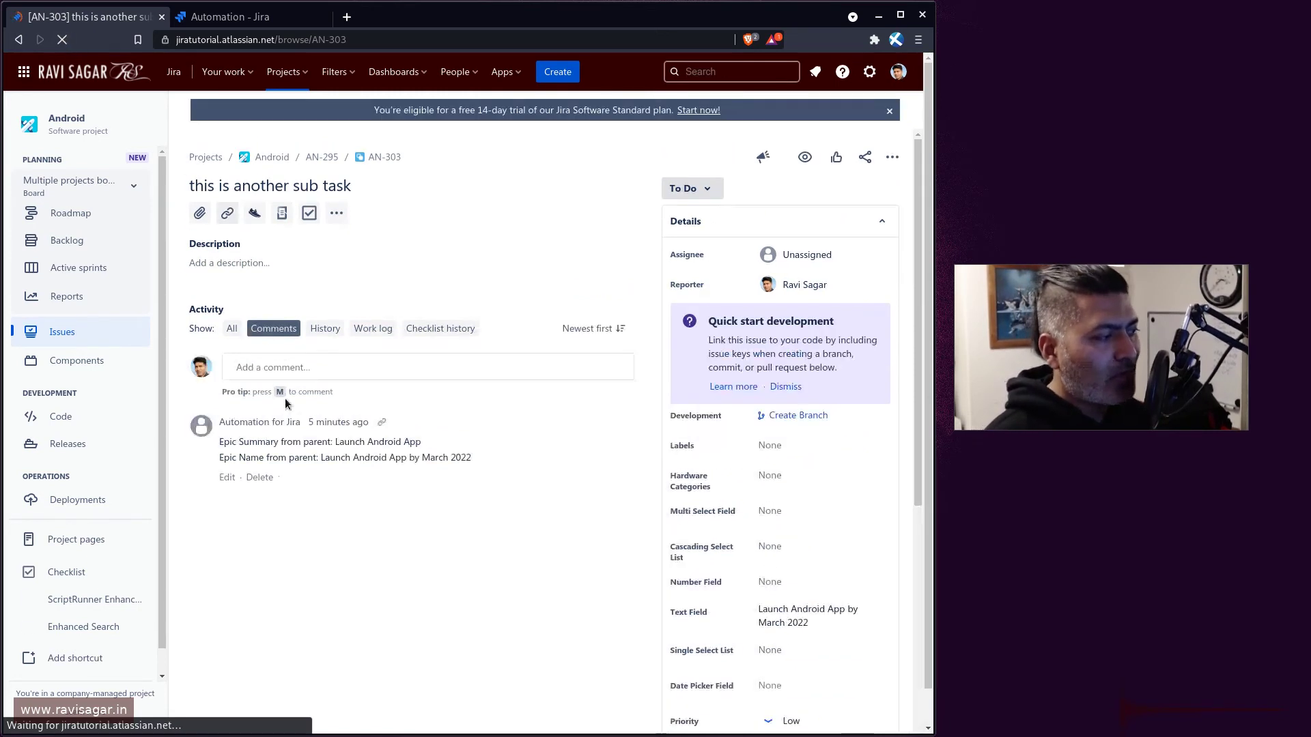
pyautogui.moveTo(426, 448); pyautogui.dragTo(329, 443)
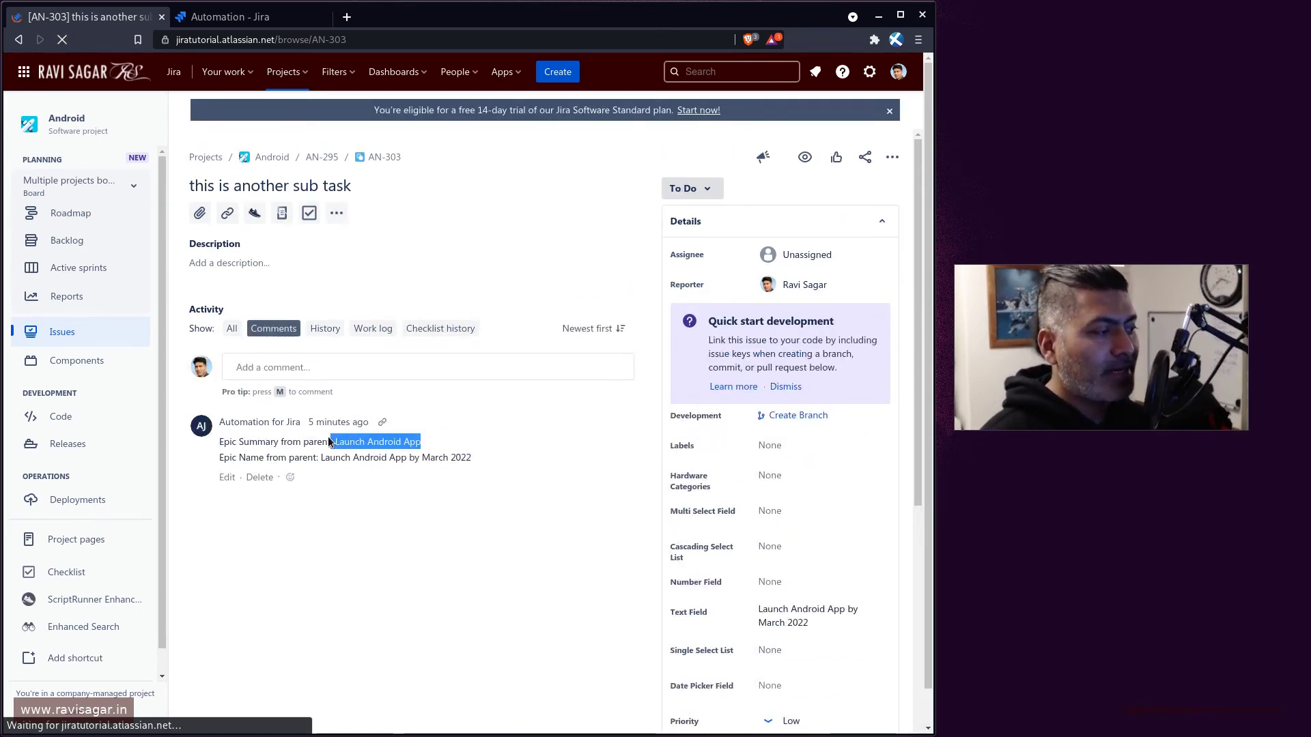
pyautogui.scroll(-3, 785, 560)
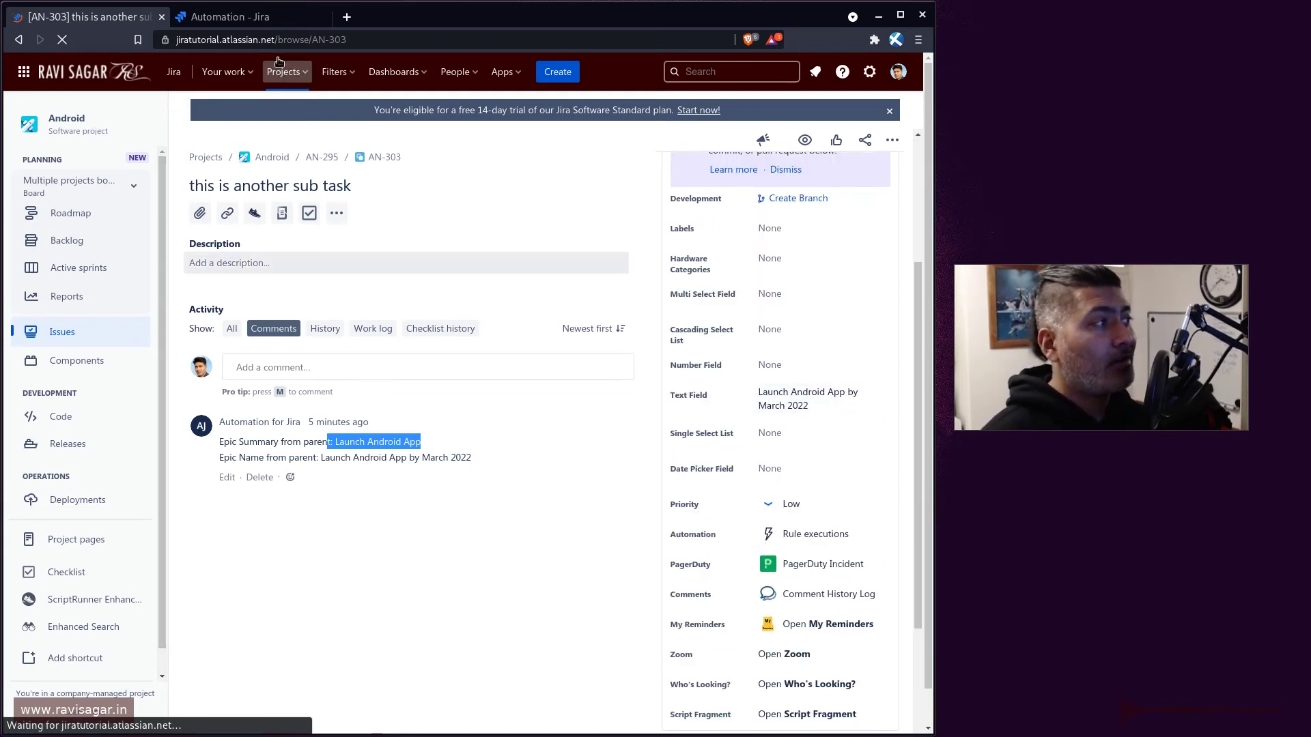
pyautogui.click(266, 19)
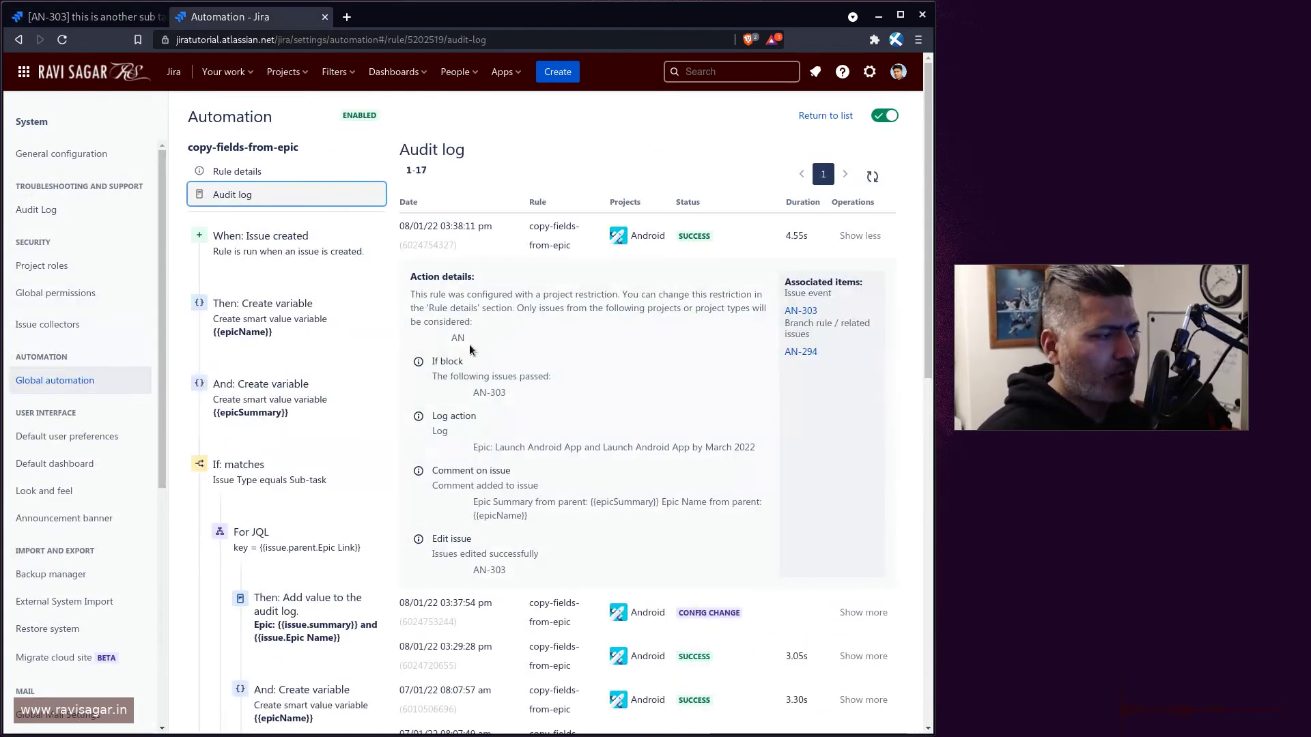
pyautogui.scroll(-5, 272, 533)
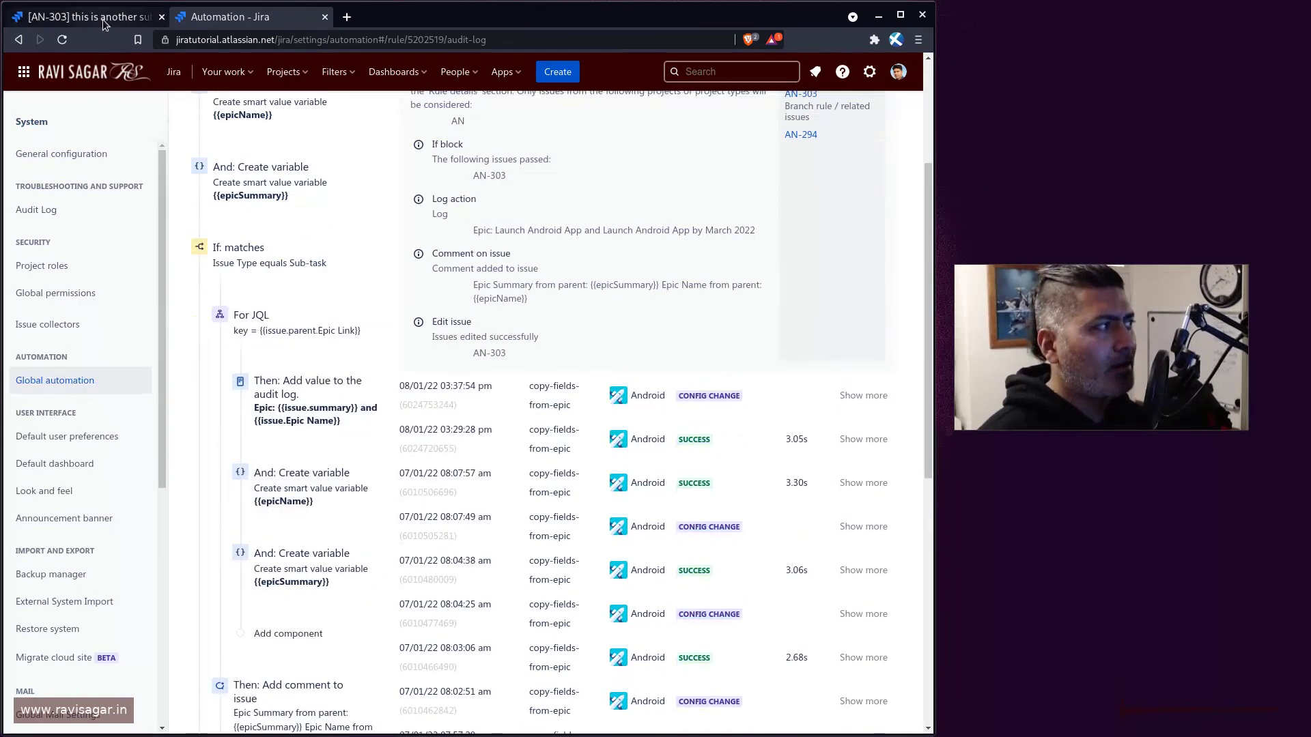
pyautogui.click(103, 18)
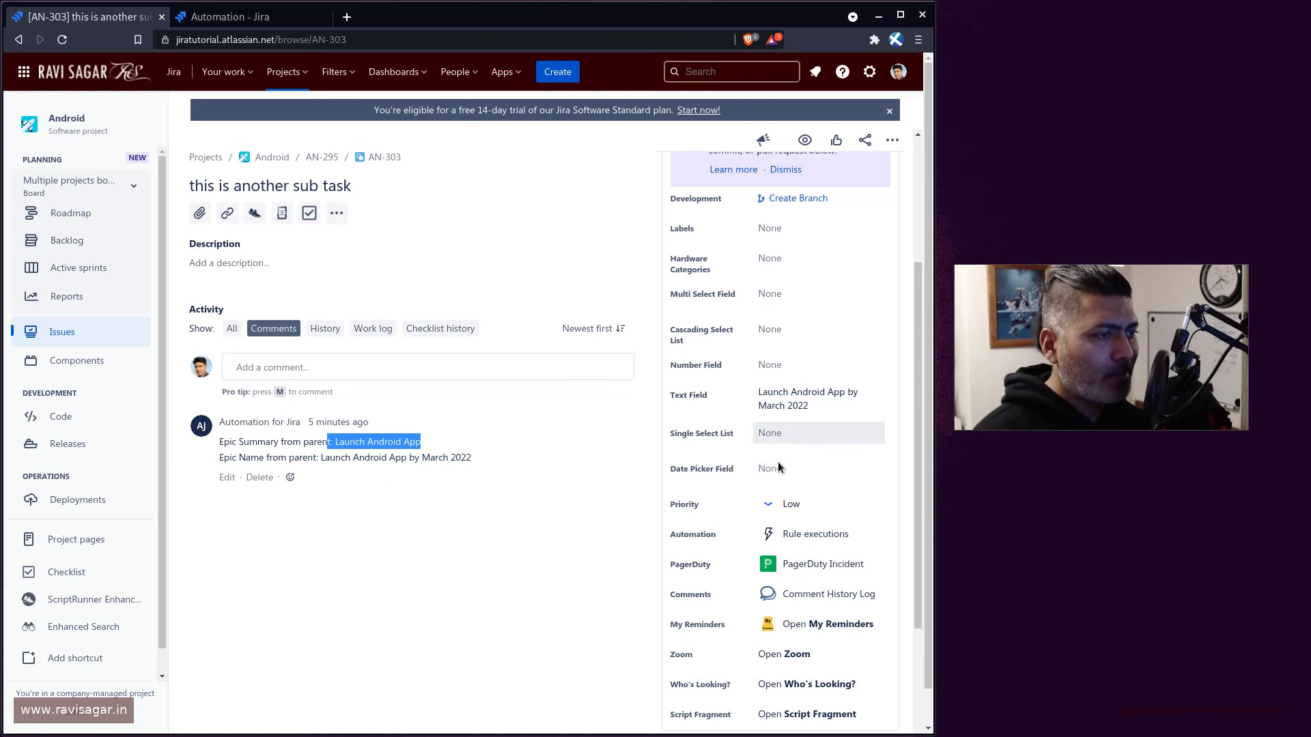
pyautogui.scroll(-3, 781, 428)
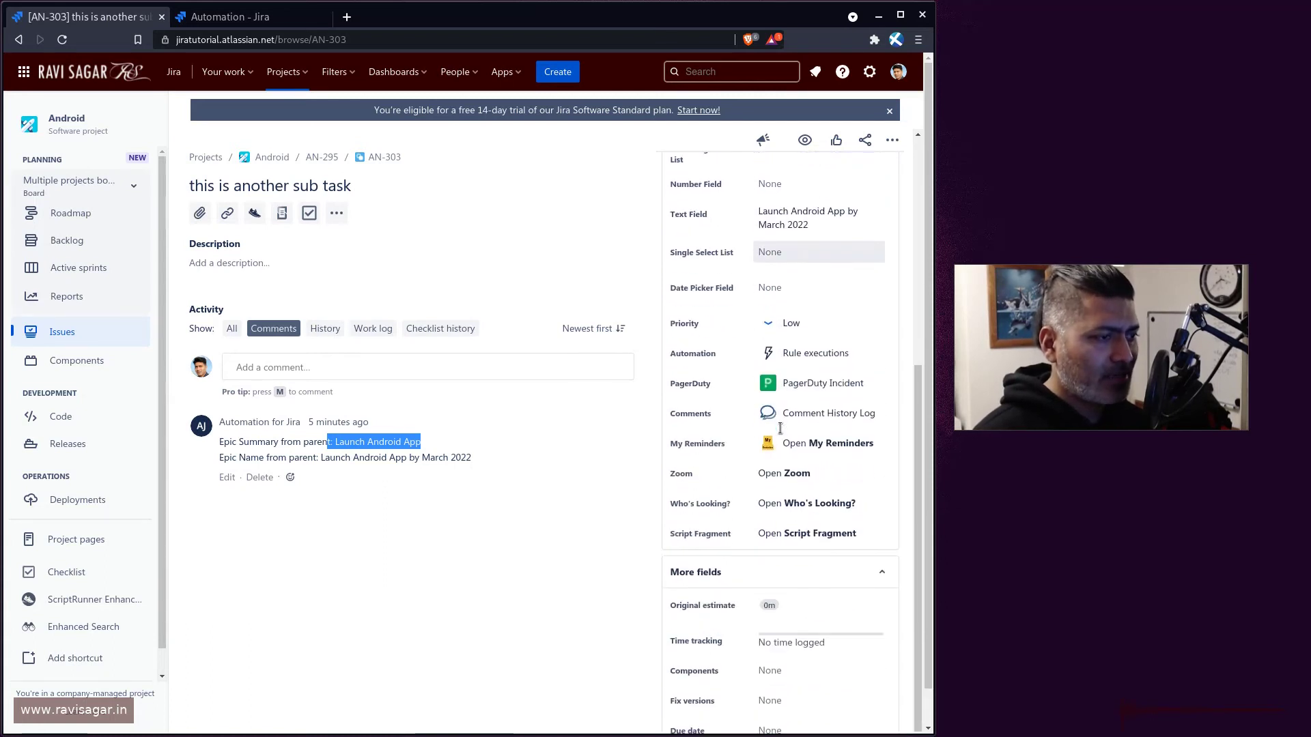
pyautogui.scroll(3, 785, 451)
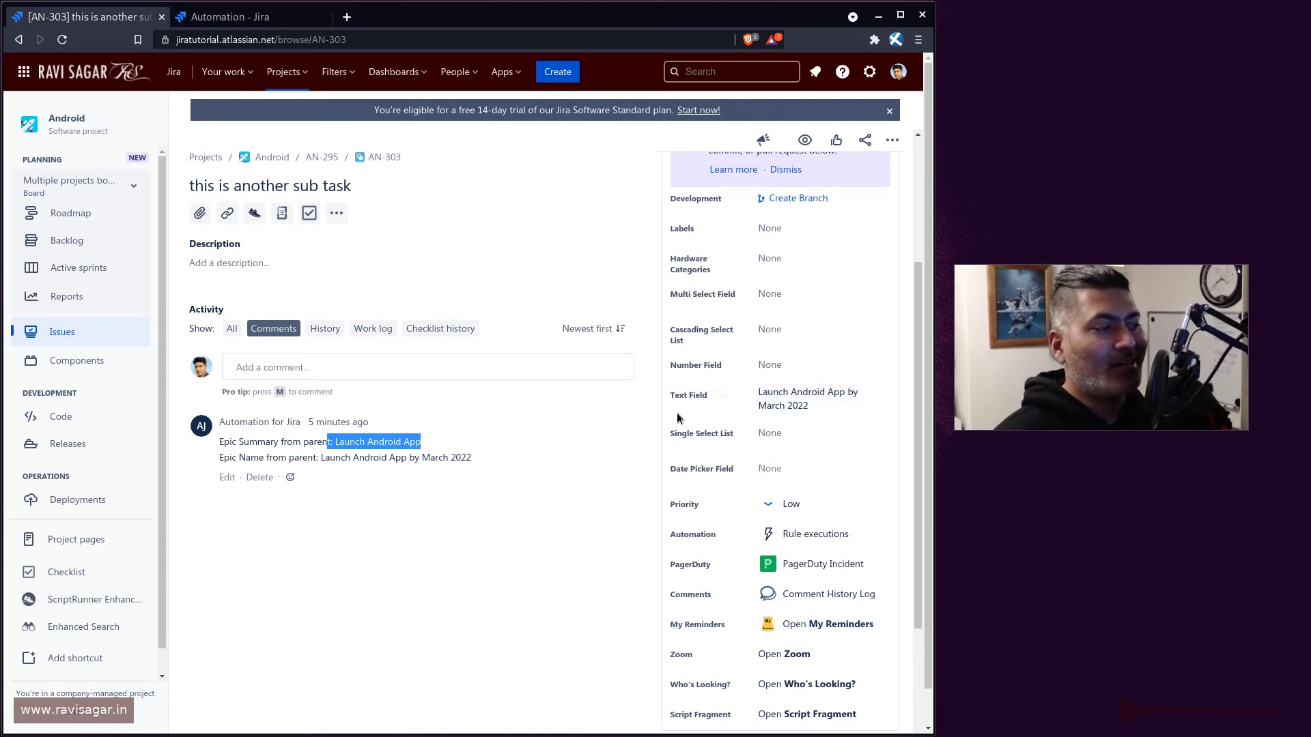
pyautogui.click(374, 458)
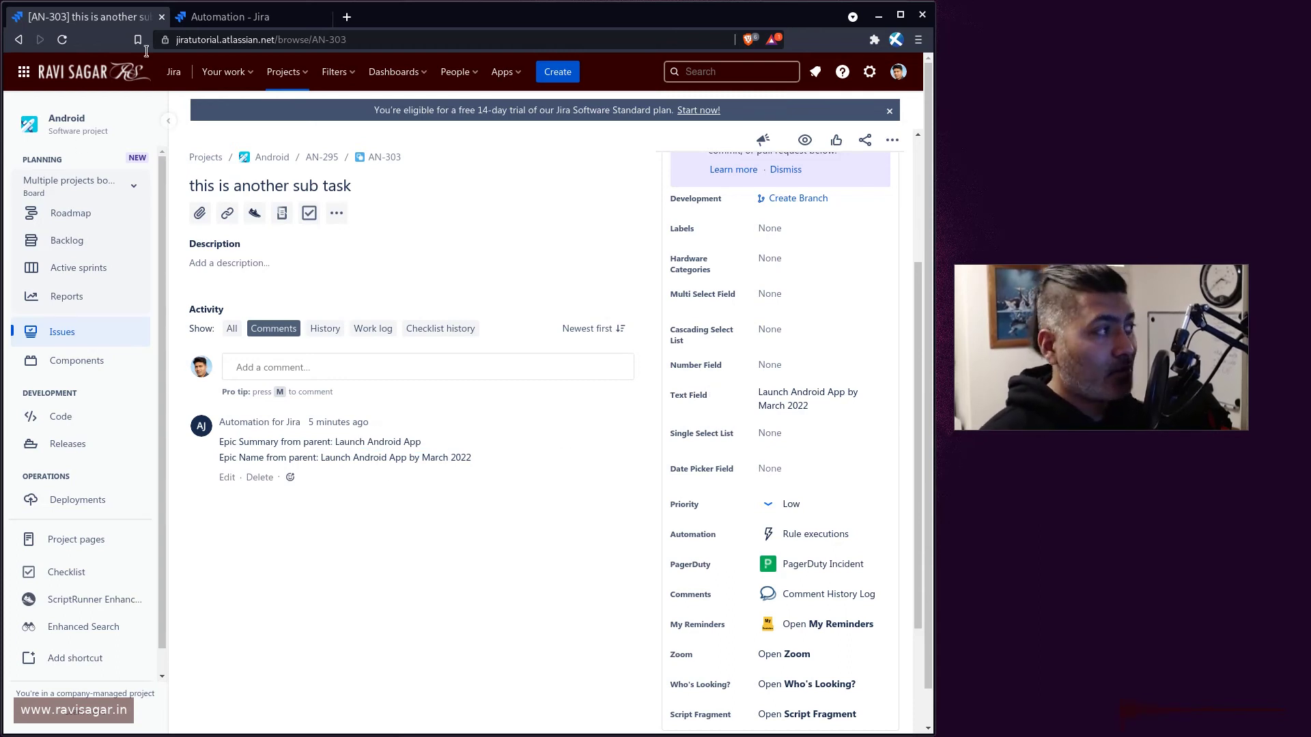
# - Delete the epicName and epicSummary Create variable actions that precede the If block, and publish the rule
pyautogui.click(225, 16)
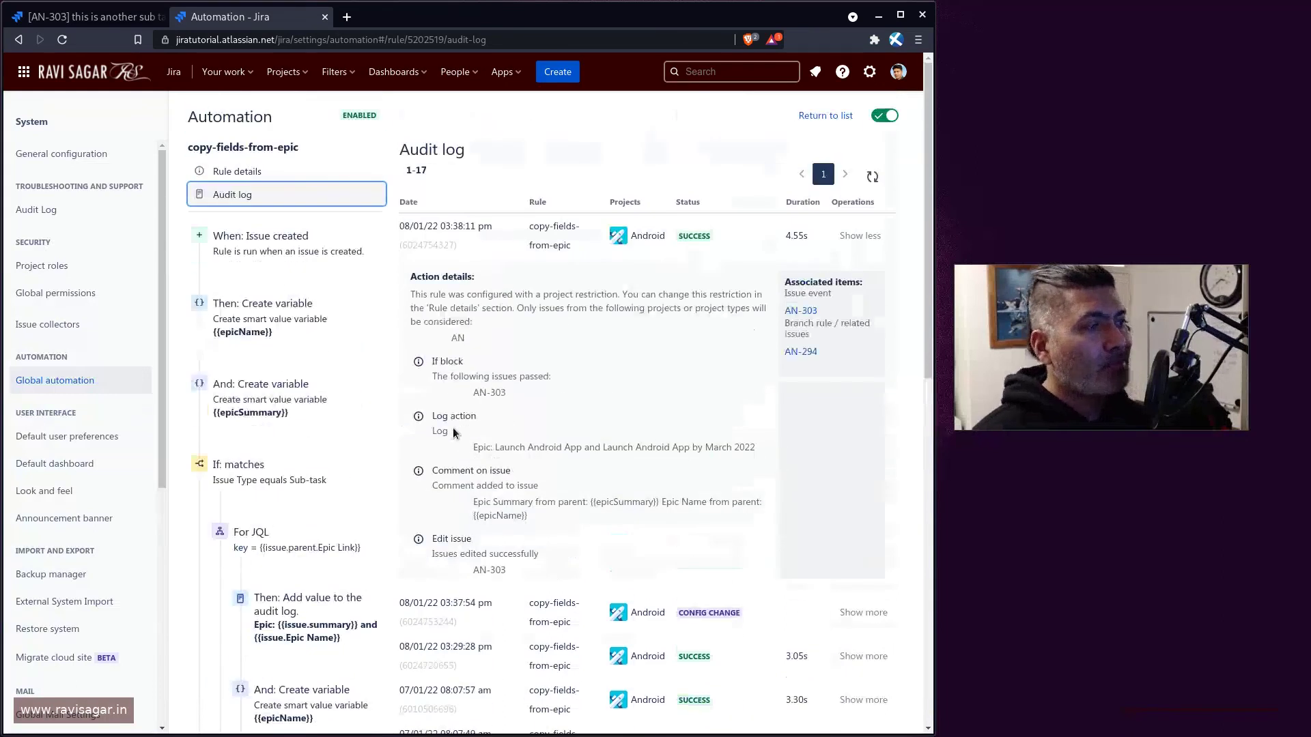
pyautogui.click(237, 174)
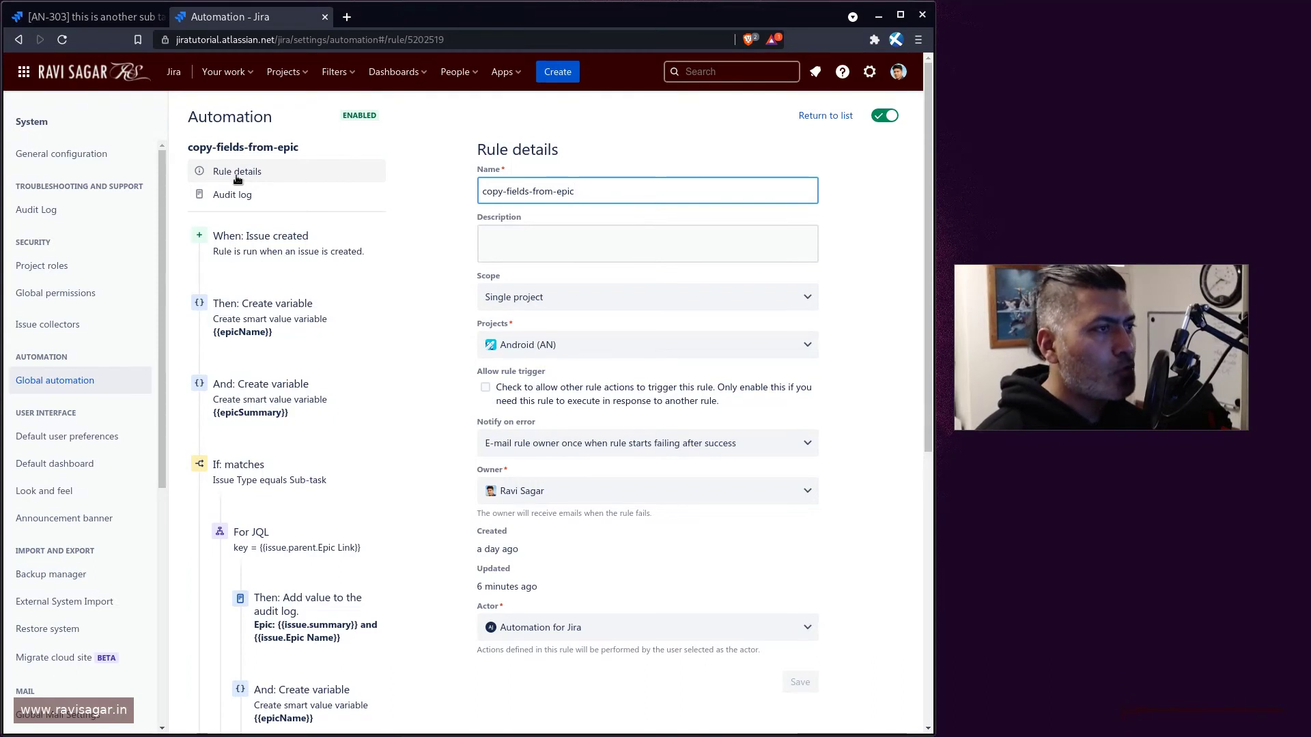
pyautogui.click(250, 332)
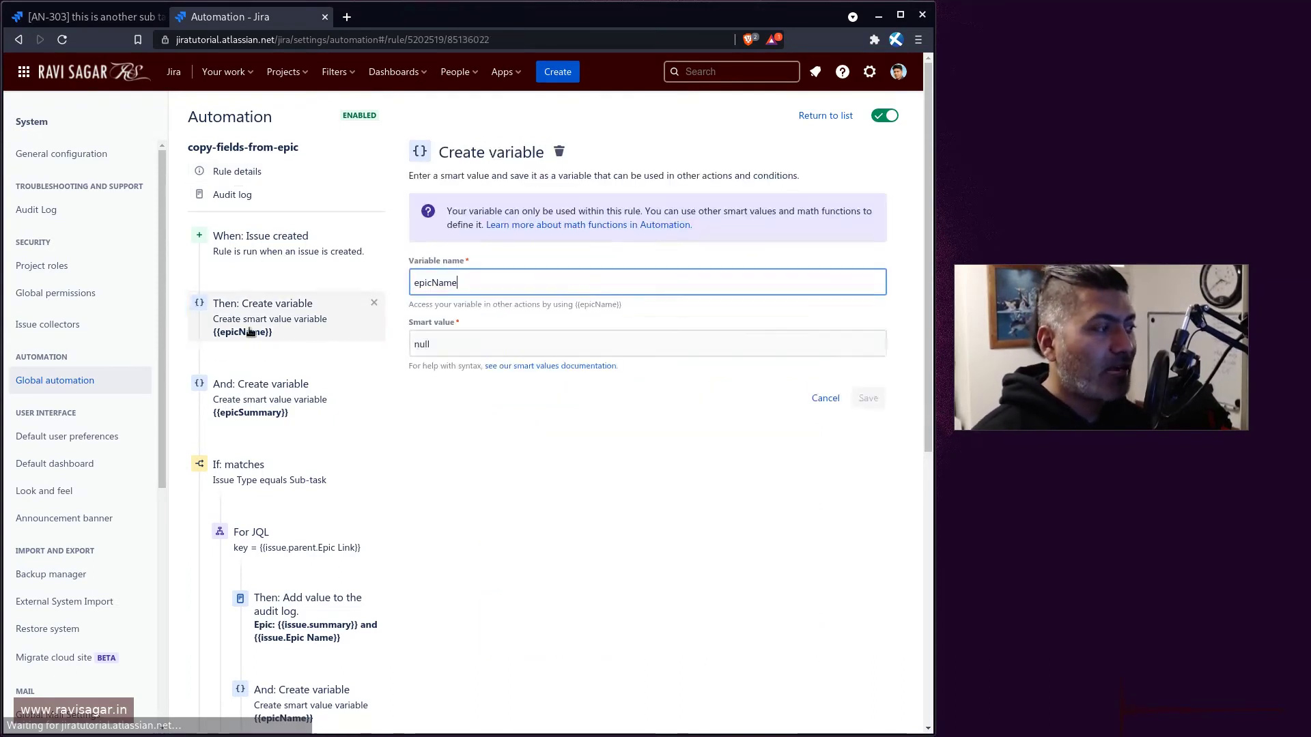
pyautogui.click(373, 304)
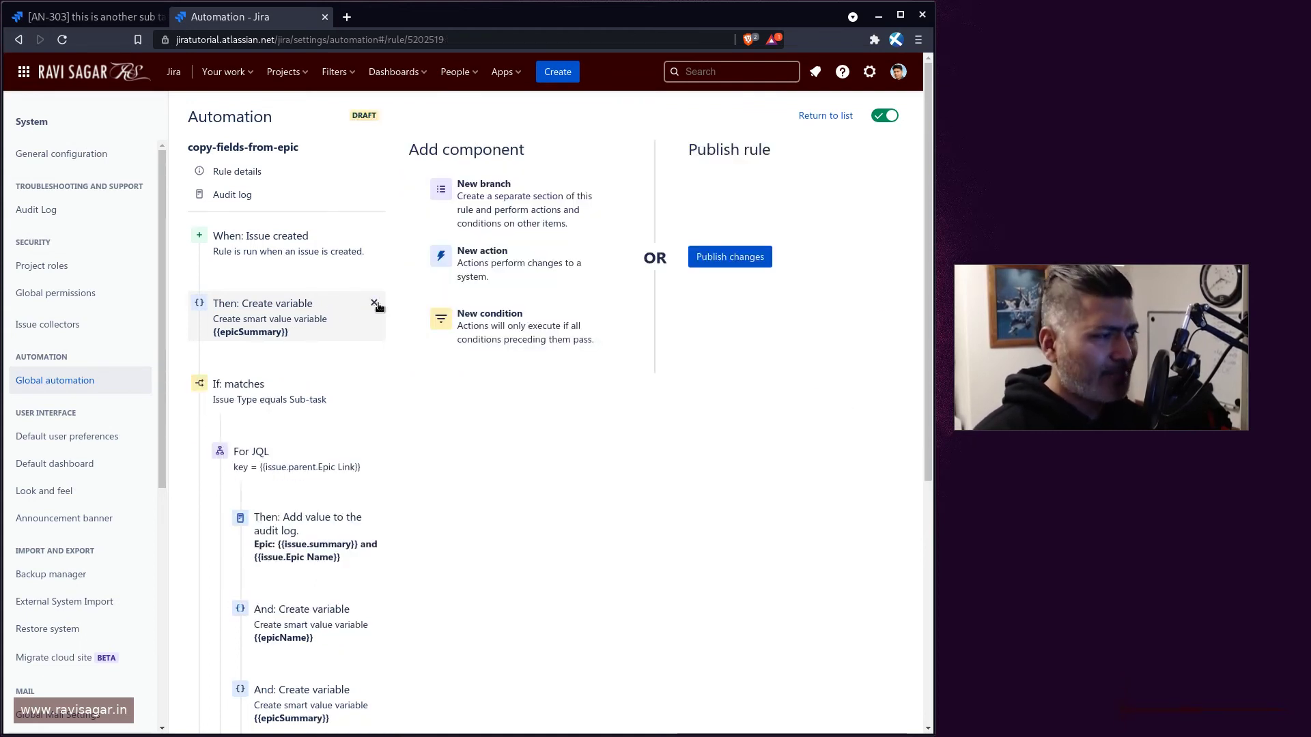
pyautogui.click(374, 304)
pyautogui.click(729, 256)
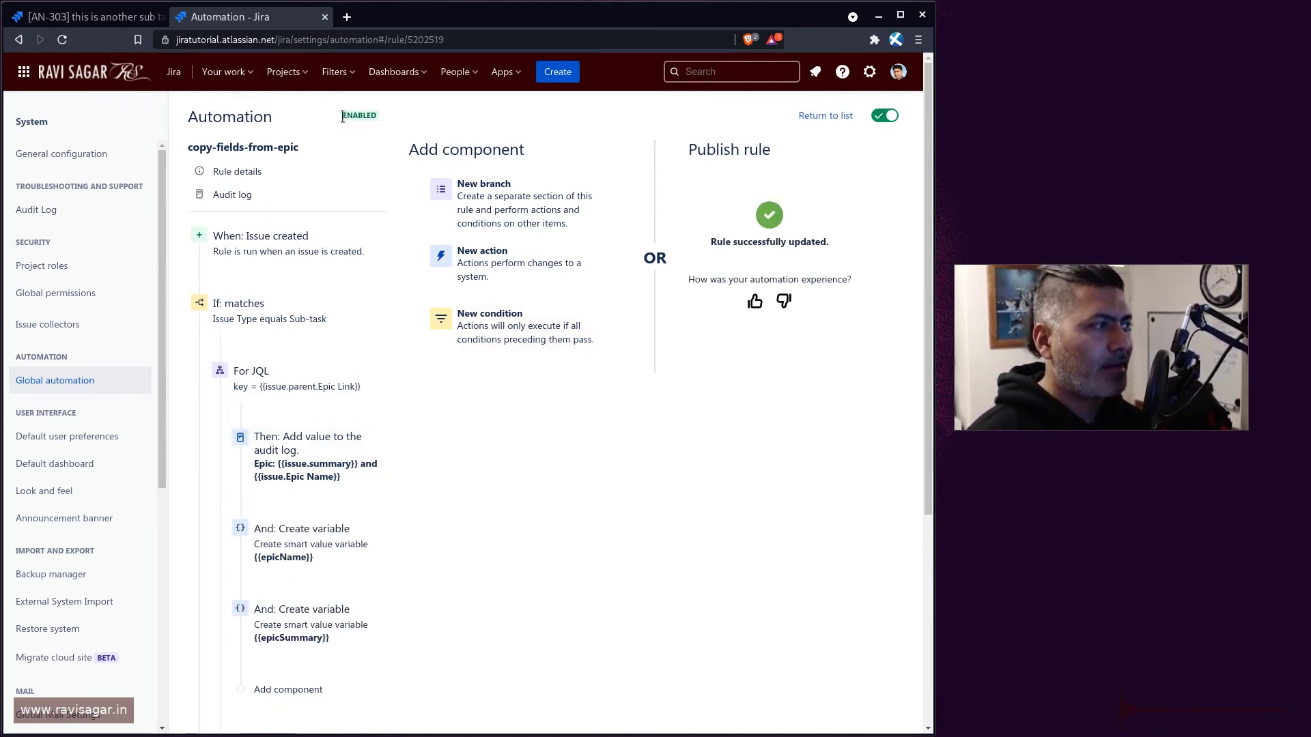
pyautogui.click(229, 195)
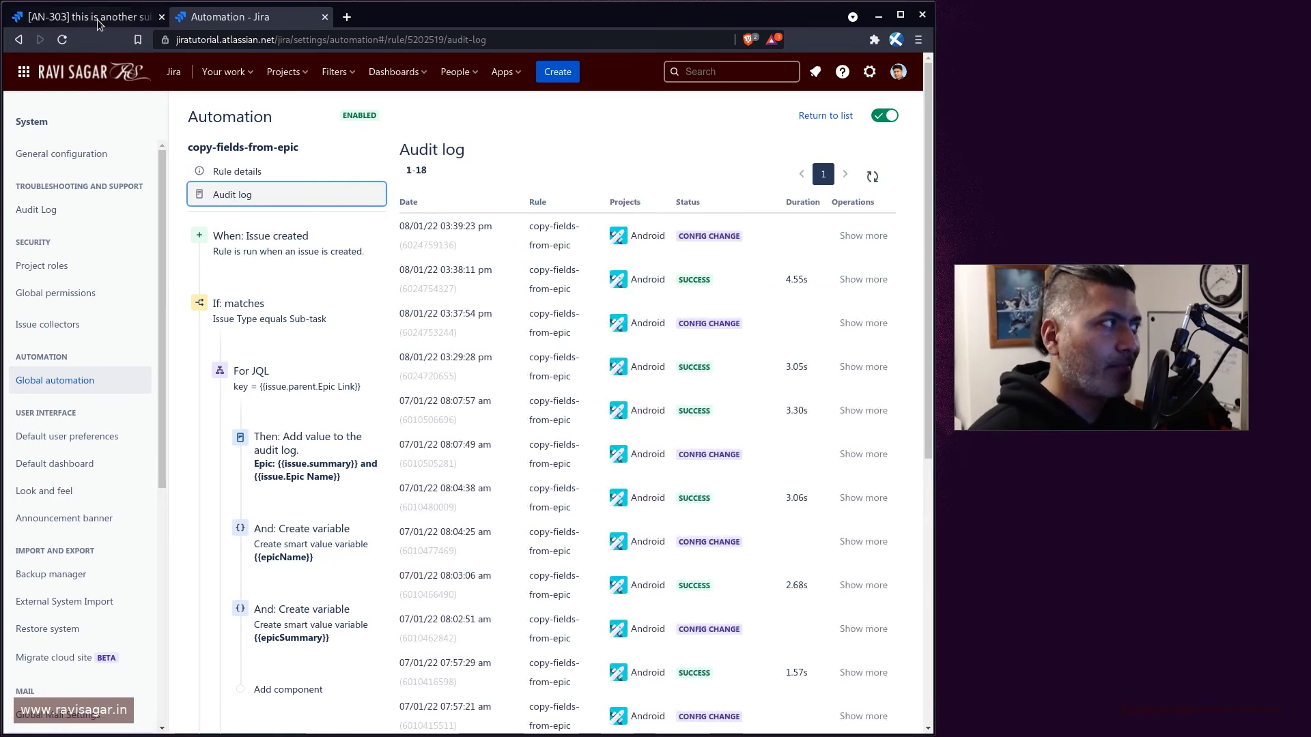
# - Create another subtask named "sub task" under Story 1 and open it
pyautogui.click(97, 17)
pyautogui.click(313, 157)
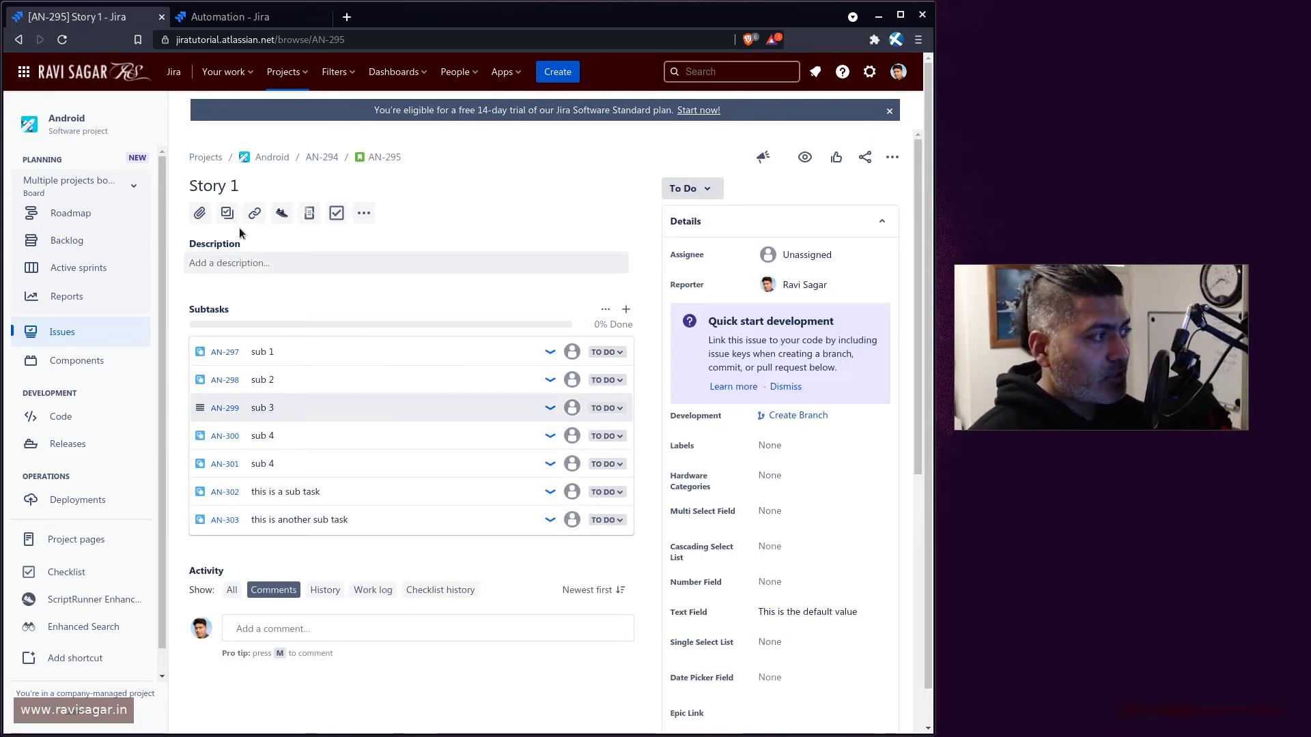
pyautogui.click(227, 213)
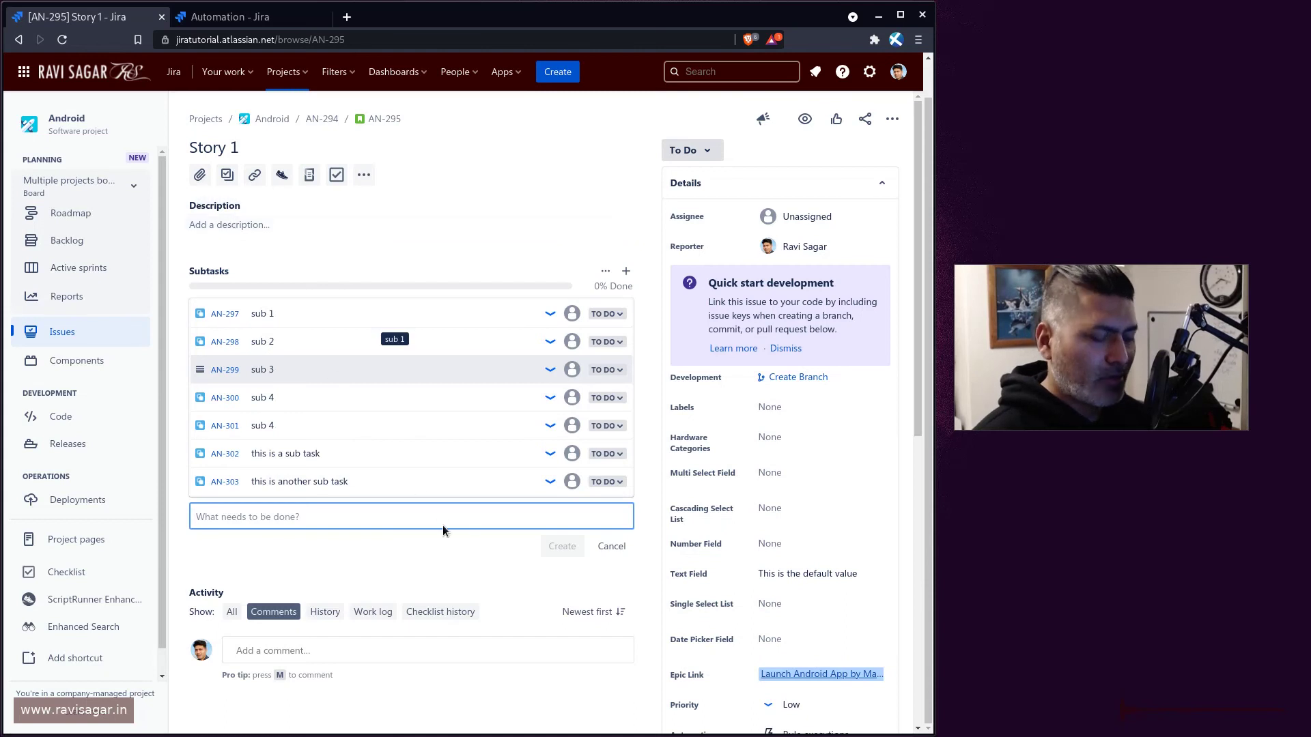
pyautogui.write('sub task')
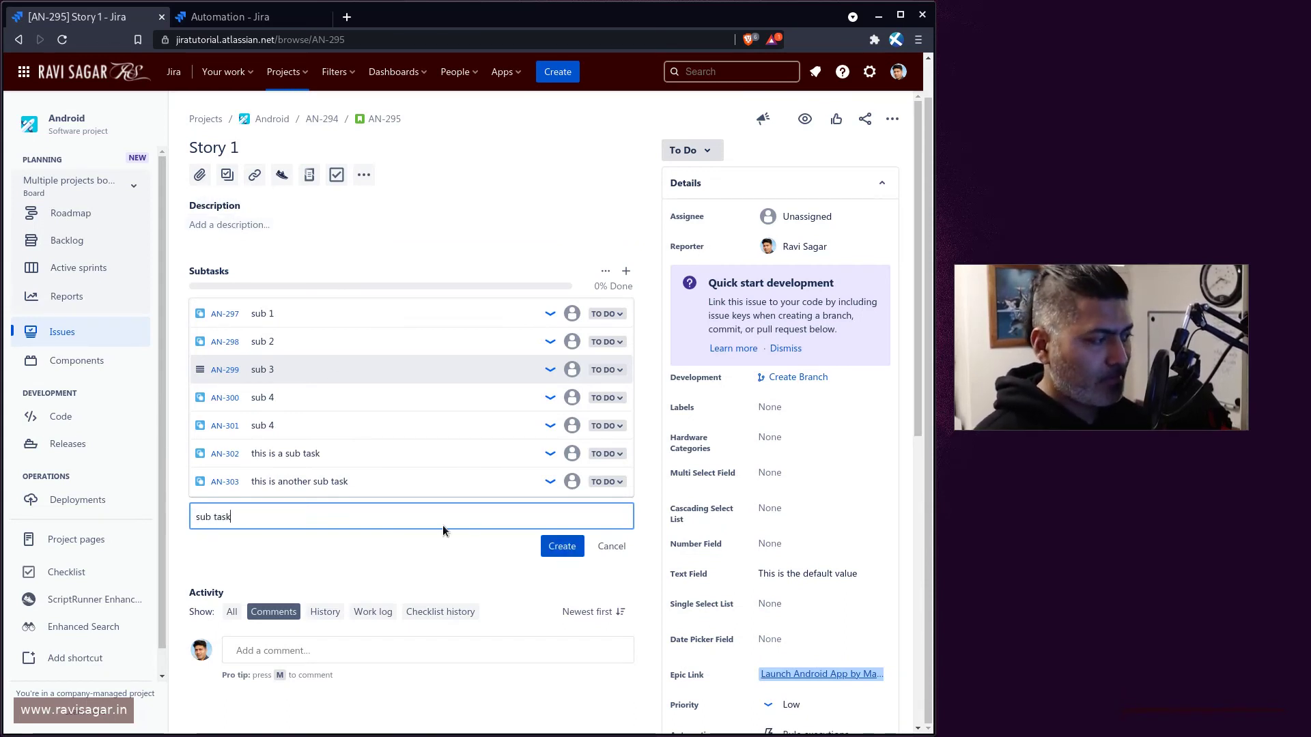
pyautogui.press('Return')
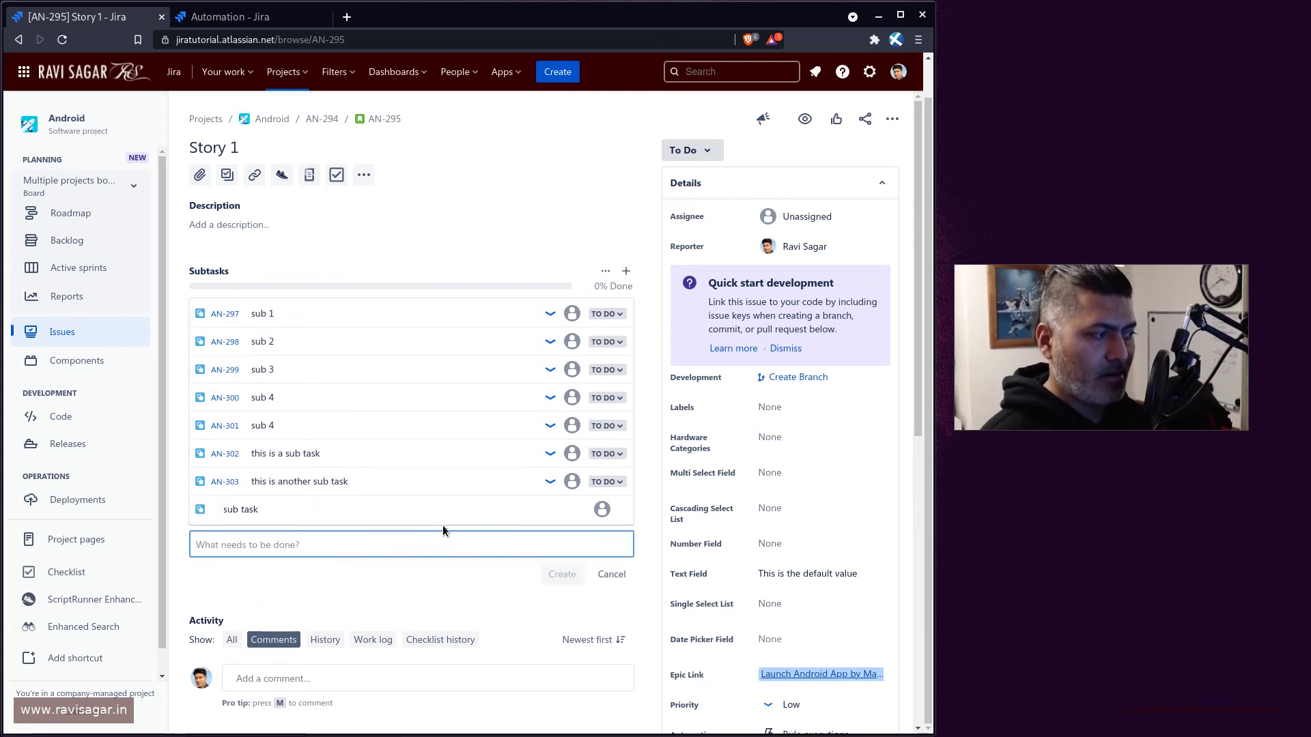
pyautogui.click(228, 508)
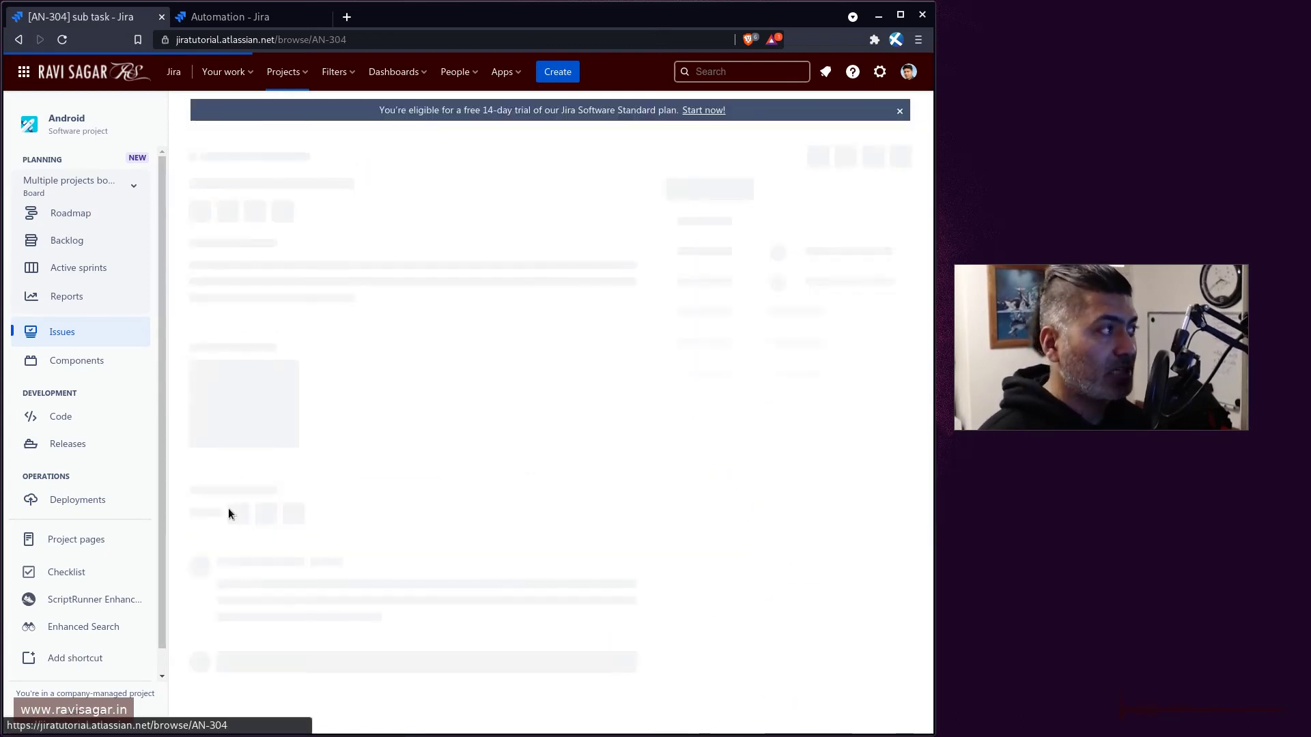
# - Inspect the newest run in the rule's refreshed audit log, and reload the "sub task" subtask to check its automation comment and Text Field
pyautogui.hotkey('ctrl', 'Tab')
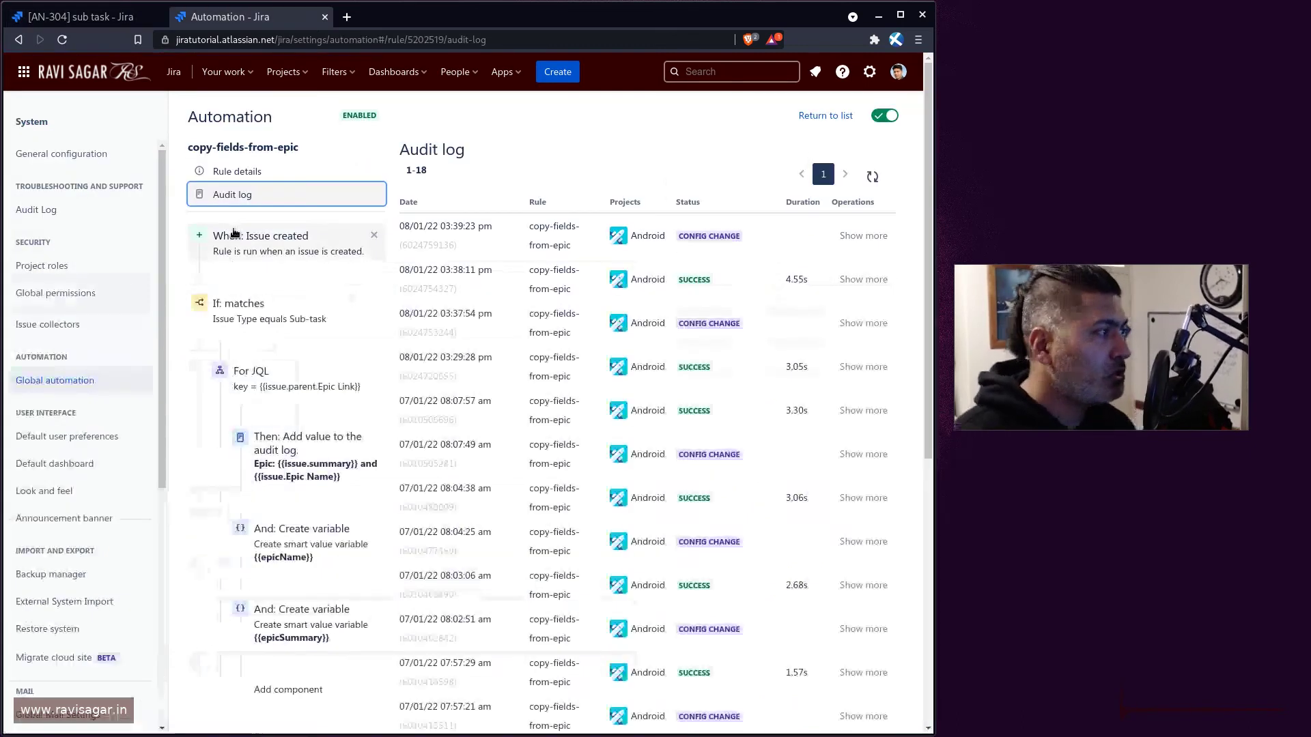
pyautogui.click(873, 179)
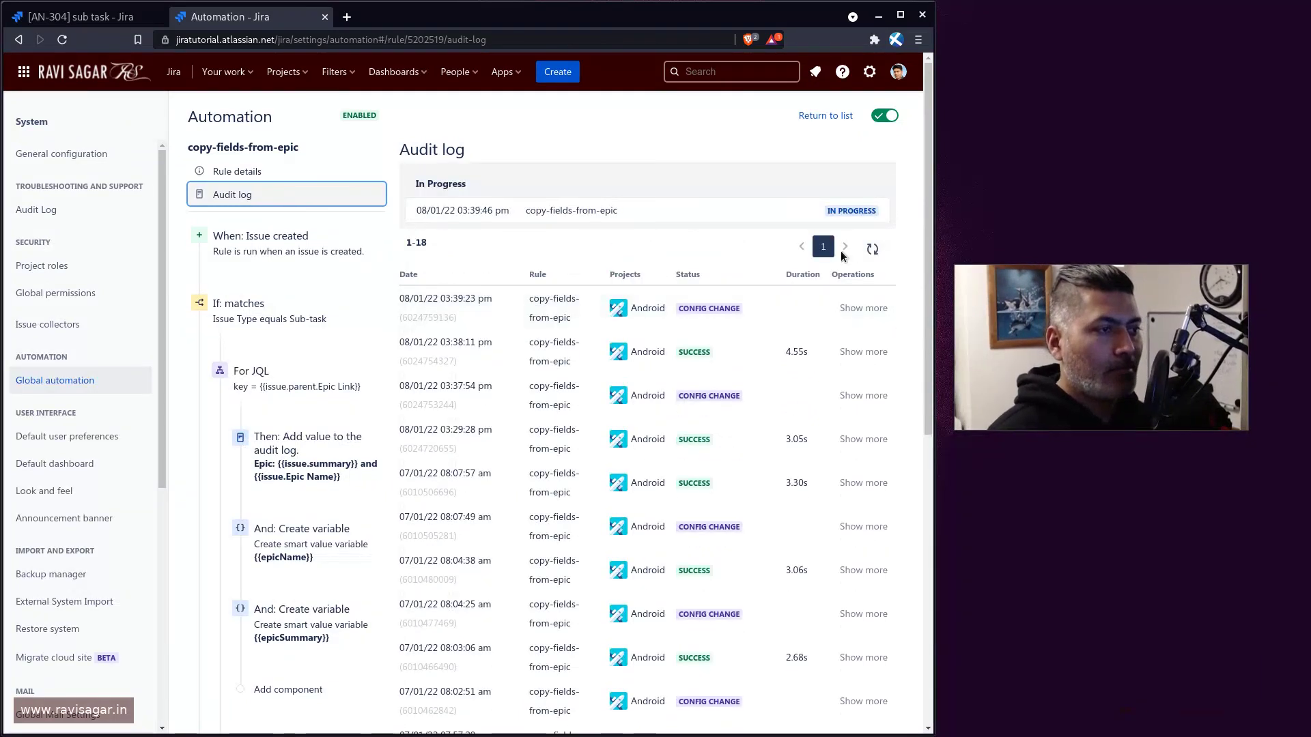
pyautogui.click(874, 245)
pyautogui.click(874, 239)
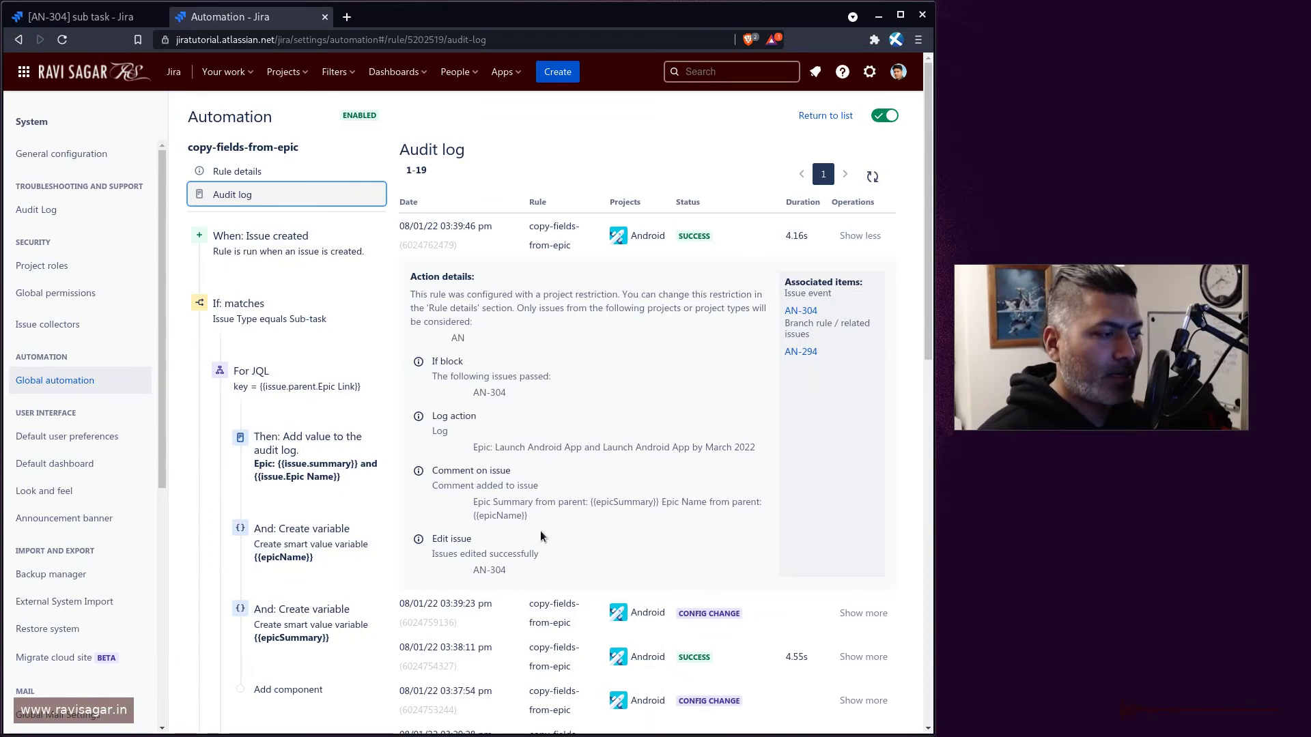
pyautogui.hotkey('ctrl', 'shift', 'Tab')
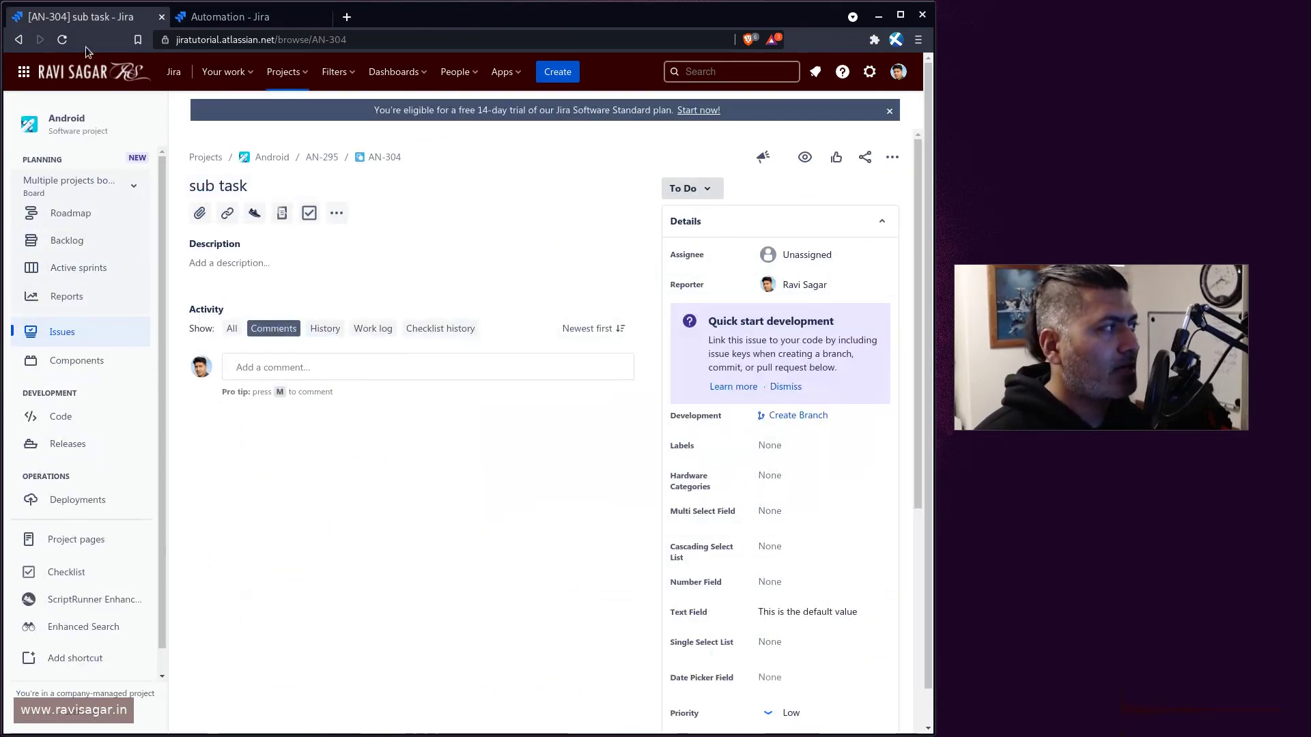
pyautogui.click(63, 41)
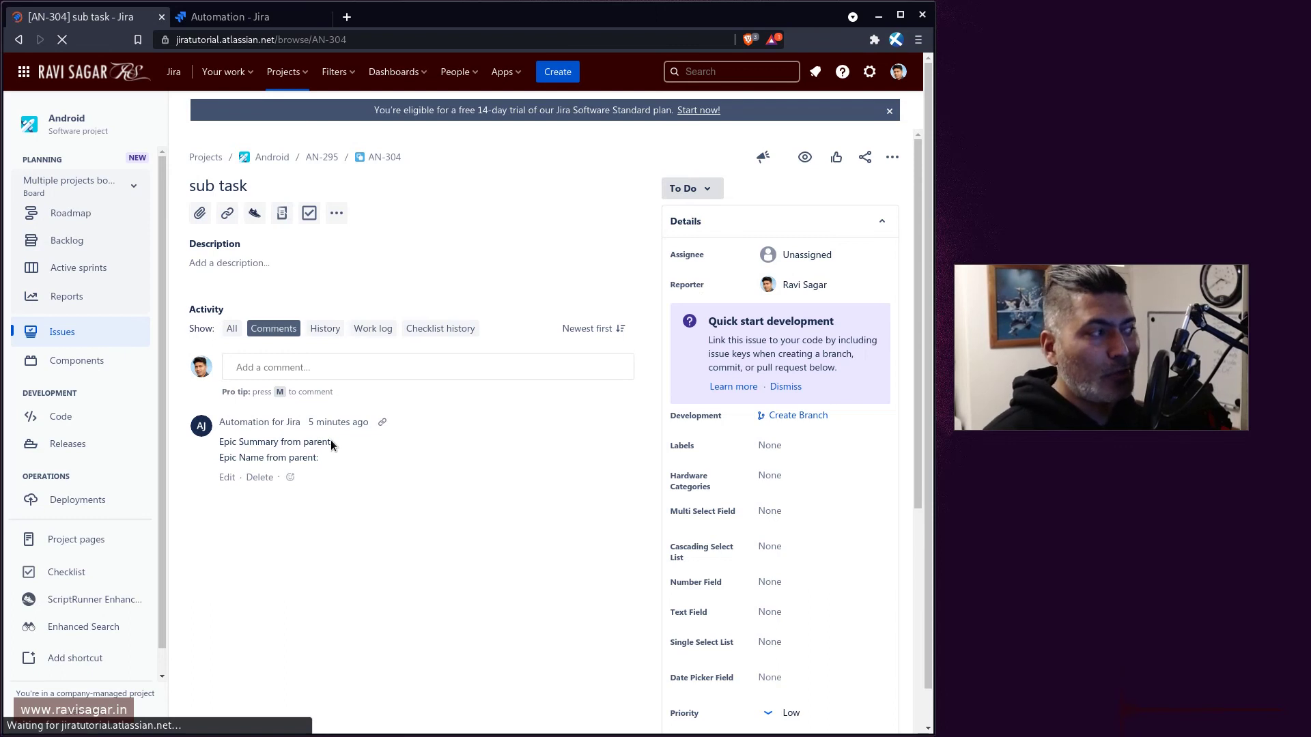
# - Review the Log action and the epicName variable inside the rule's JQL branch, and recheck the reloaded subtask's automation comment
pyautogui.hotkey('ctrl', 'Tab')
pyautogui.scroll(-1, 320, 400)
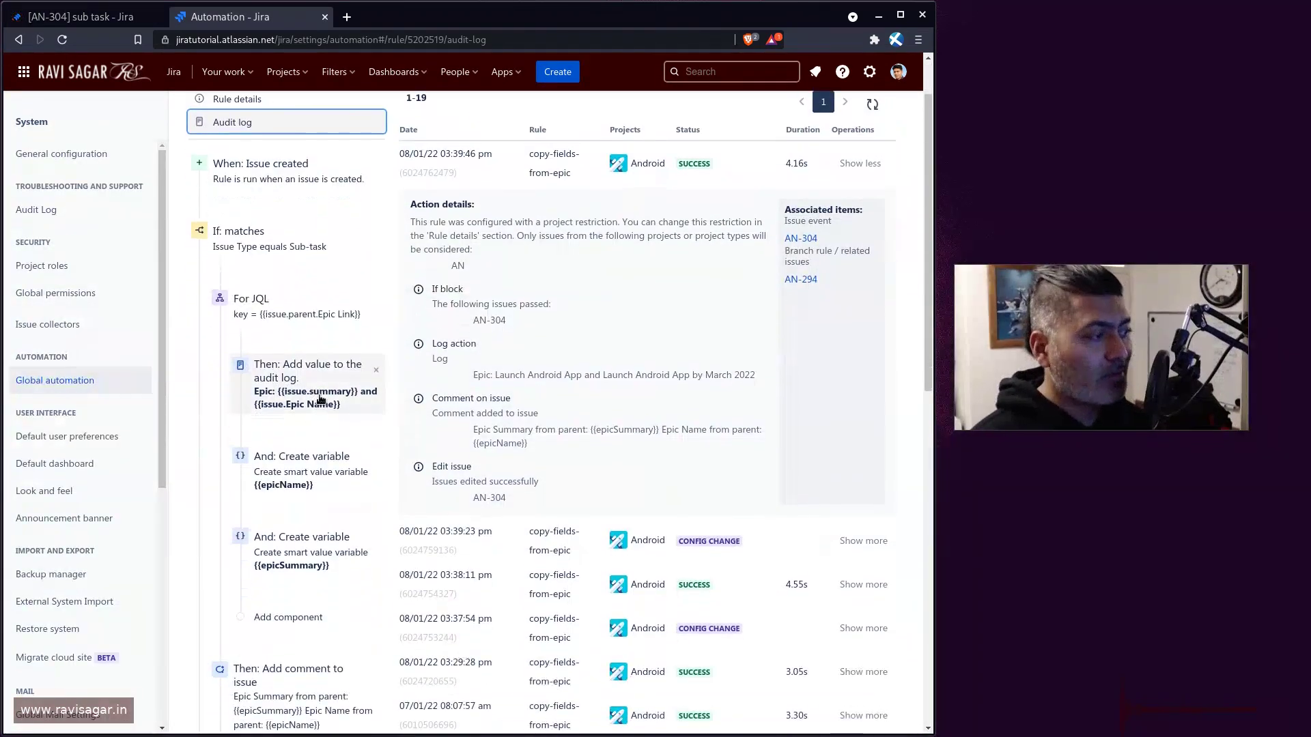
pyautogui.click(321, 400)
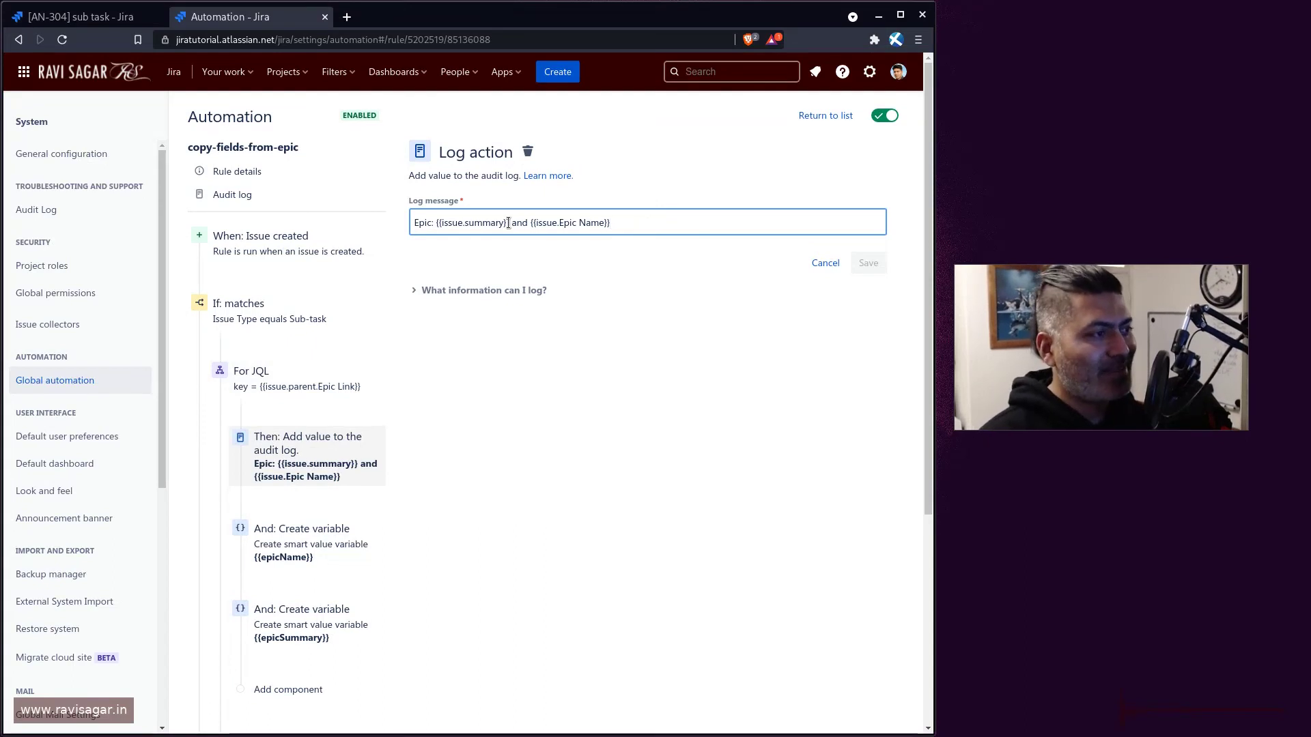
pyautogui.scroll(-1, 329, 459)
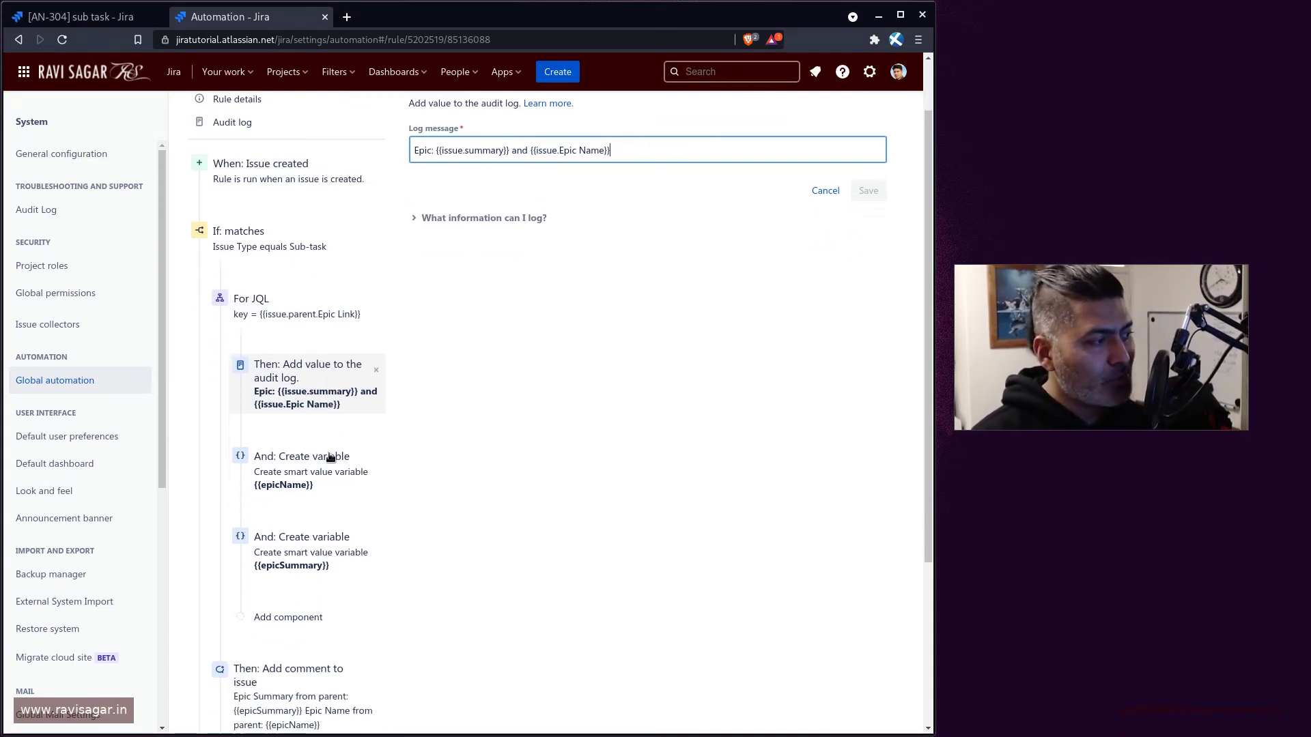
pyautogui.scroll(1, 309, 400)
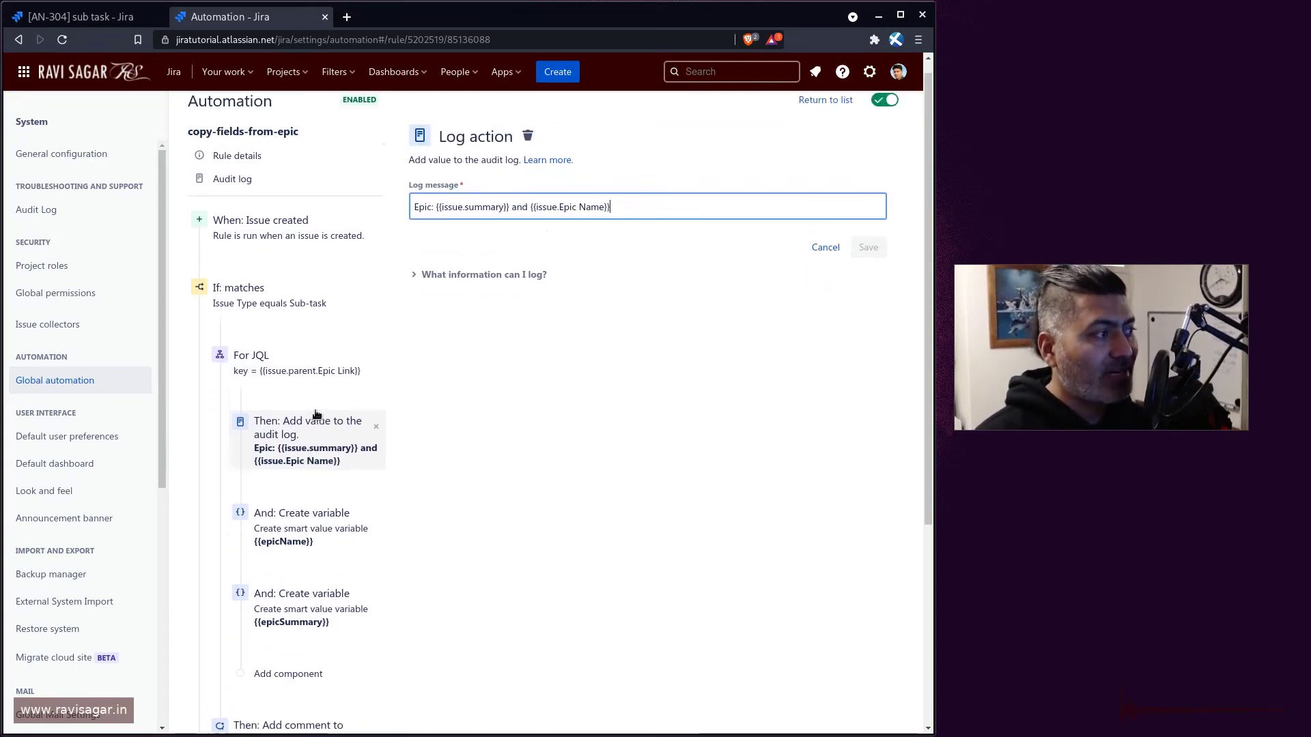
pyautogui.click(308, 544)
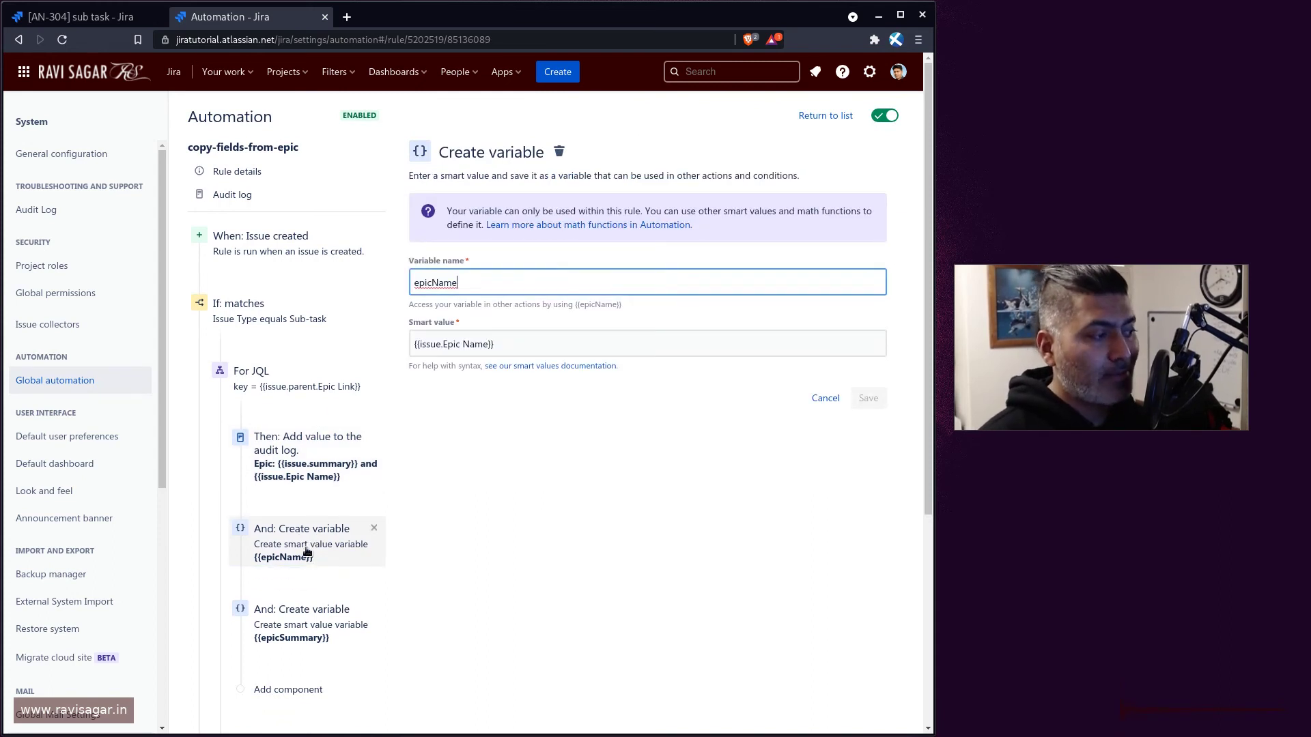
pyautogui.click(109, 26)
pyautogui.click(59, 44)
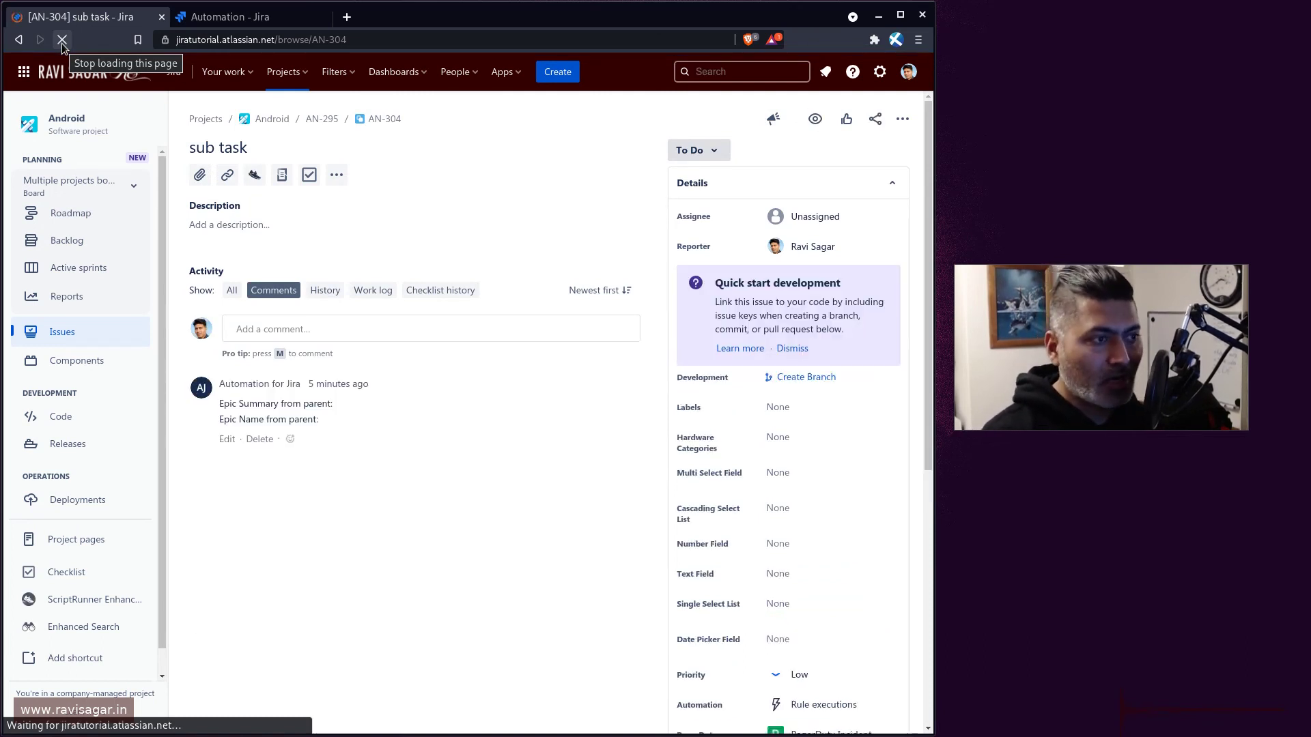
# - Add a Create variable action named epicName with the smart value null between the Issue created trigger and the If block
pyautogui.hotkey('ctrl', 'Tab')
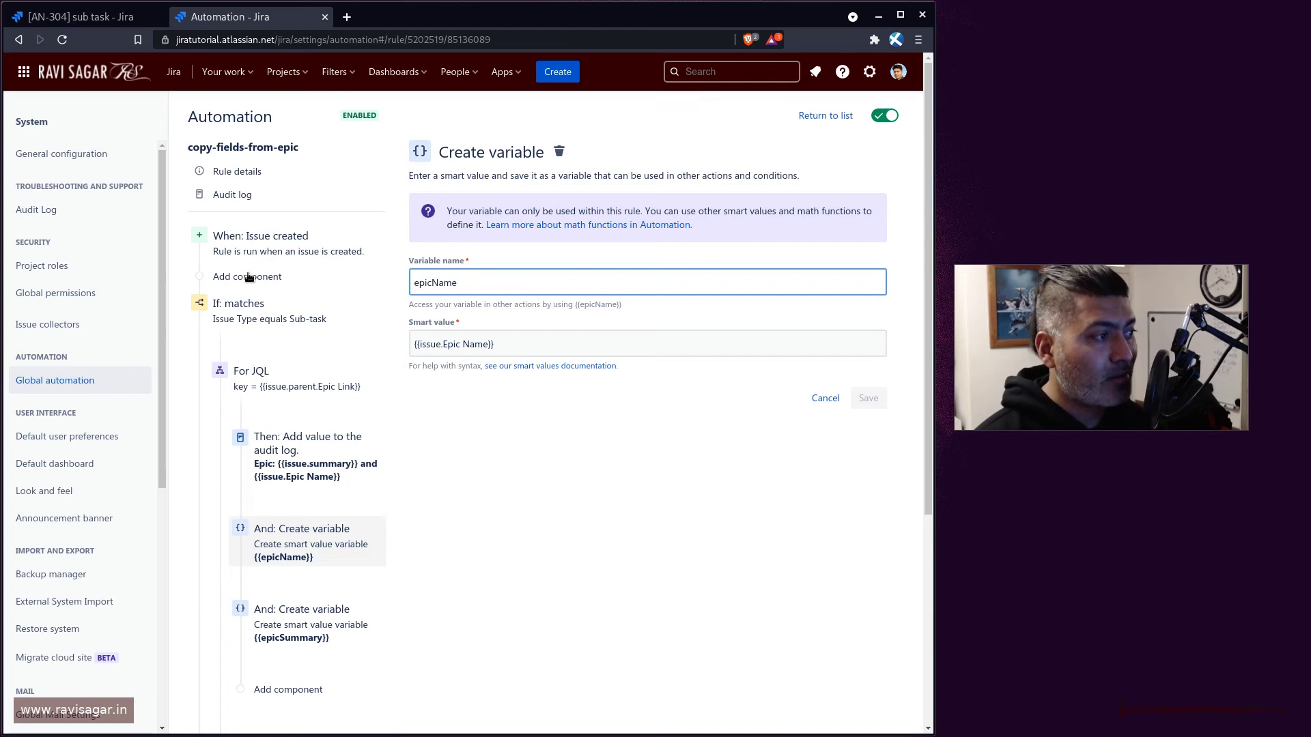
pyautogui.click(248, 277)
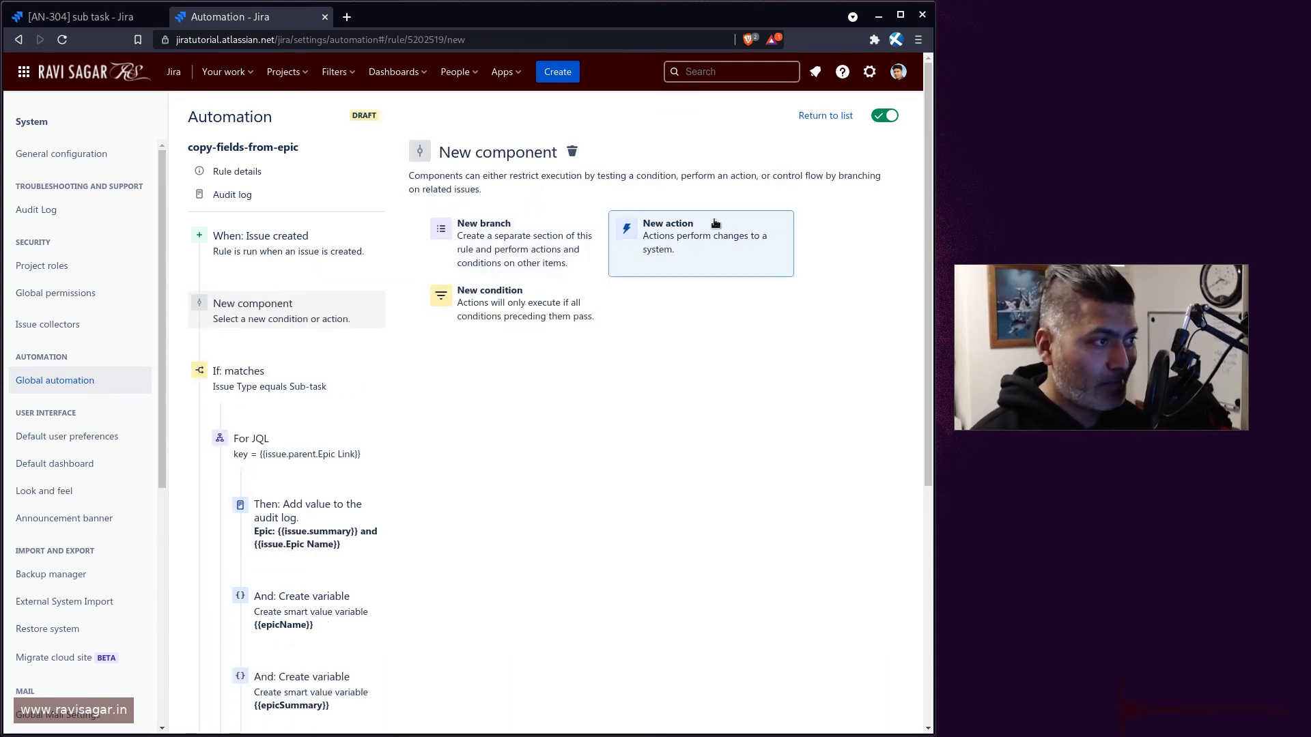
pyautogui.click(715, 224)
pyautogui.write('varia')
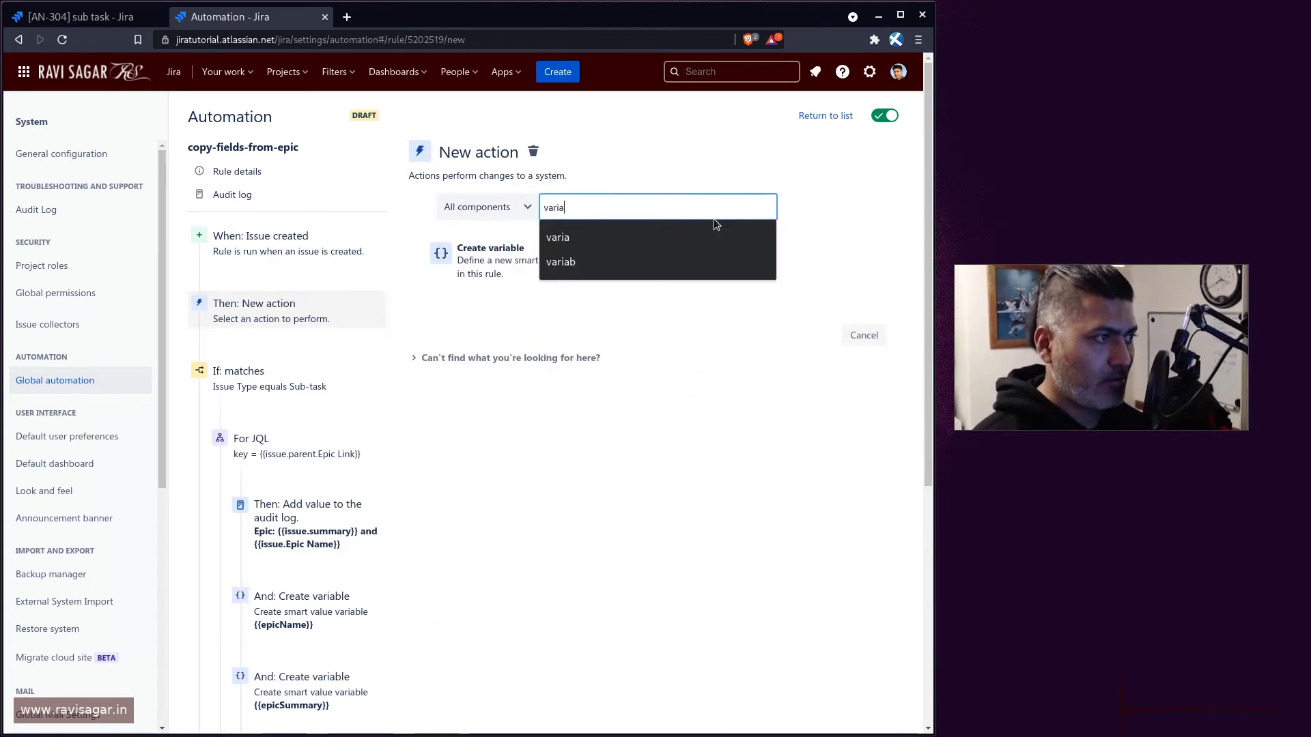
pyautogui.click(491, 249)
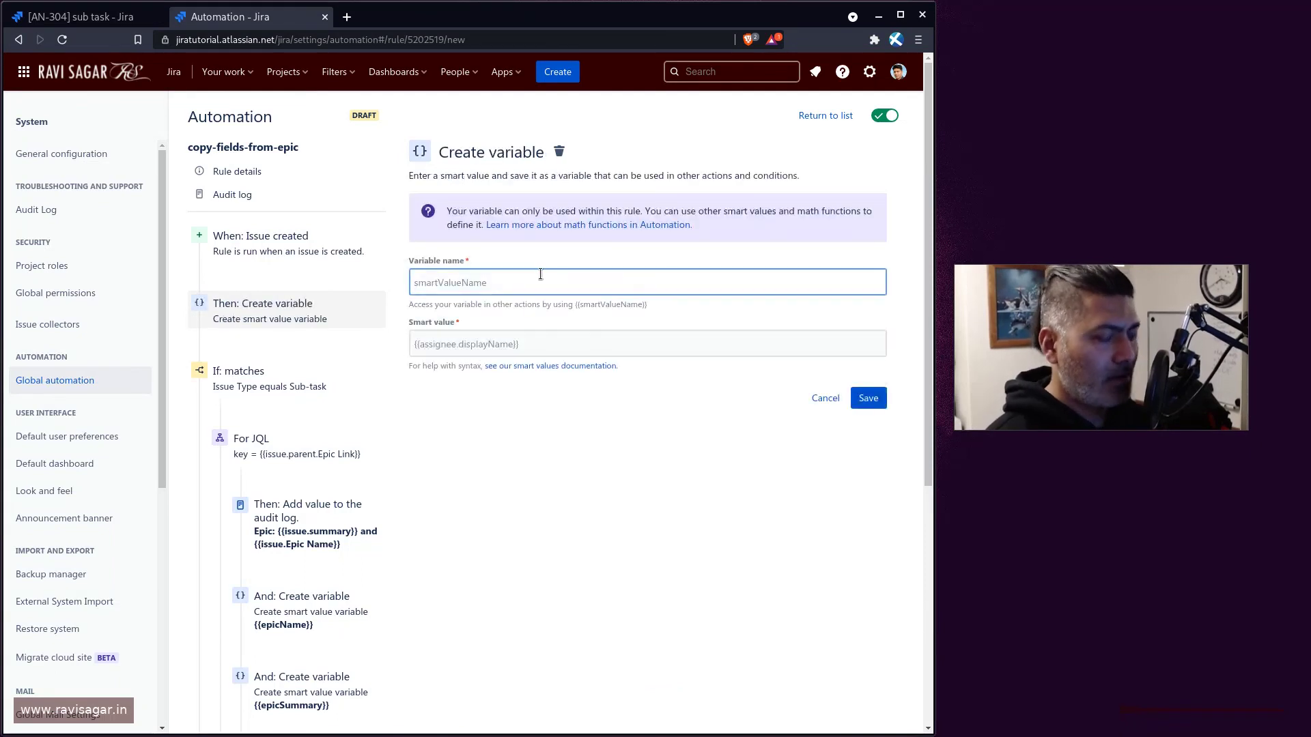
pyautogui.write('epicNAme')
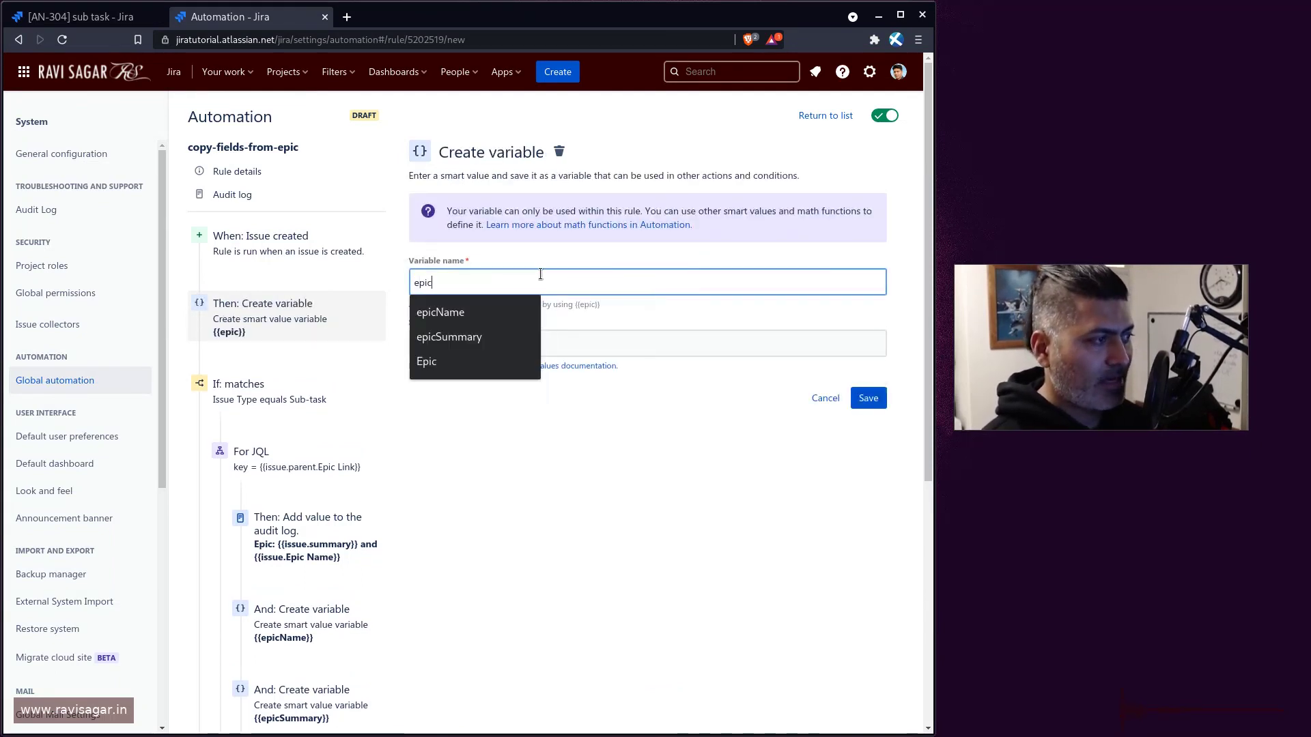
pyautogui.press('BackSpace')
pyautogui.press('BackSpace')
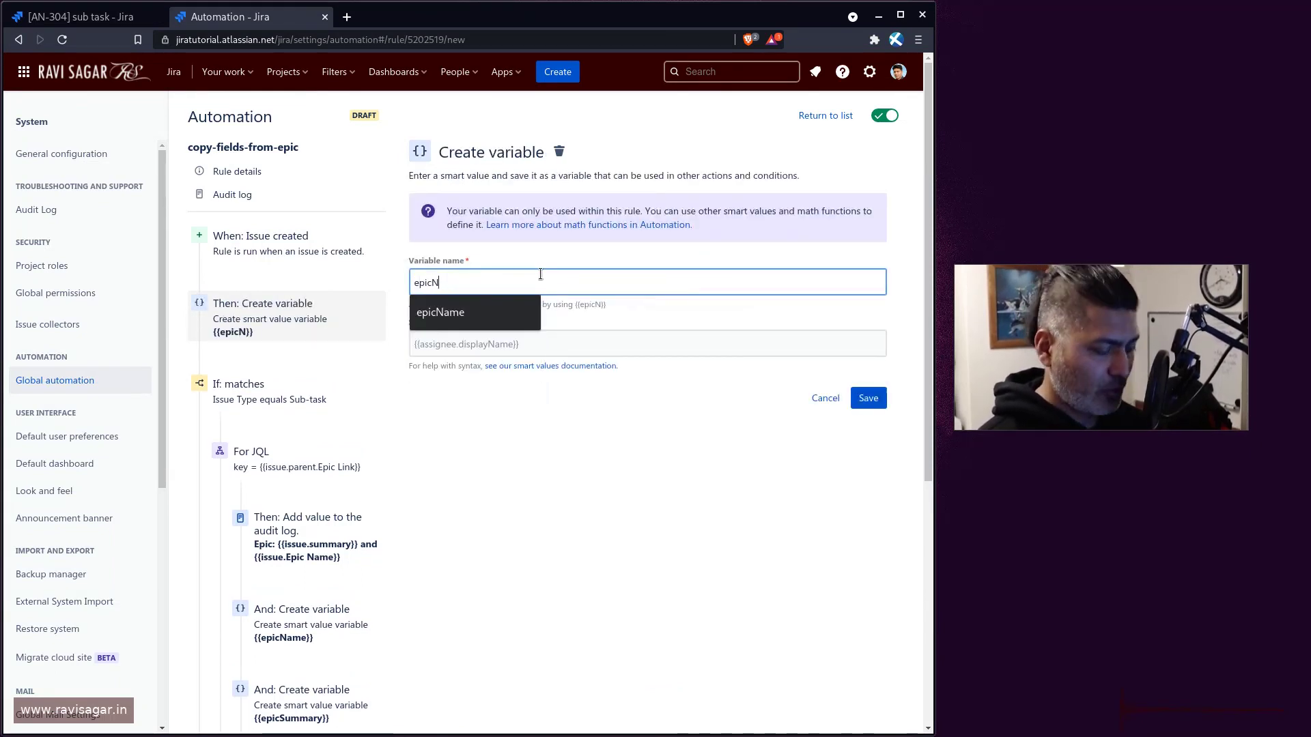
pyautogui.write('ame')
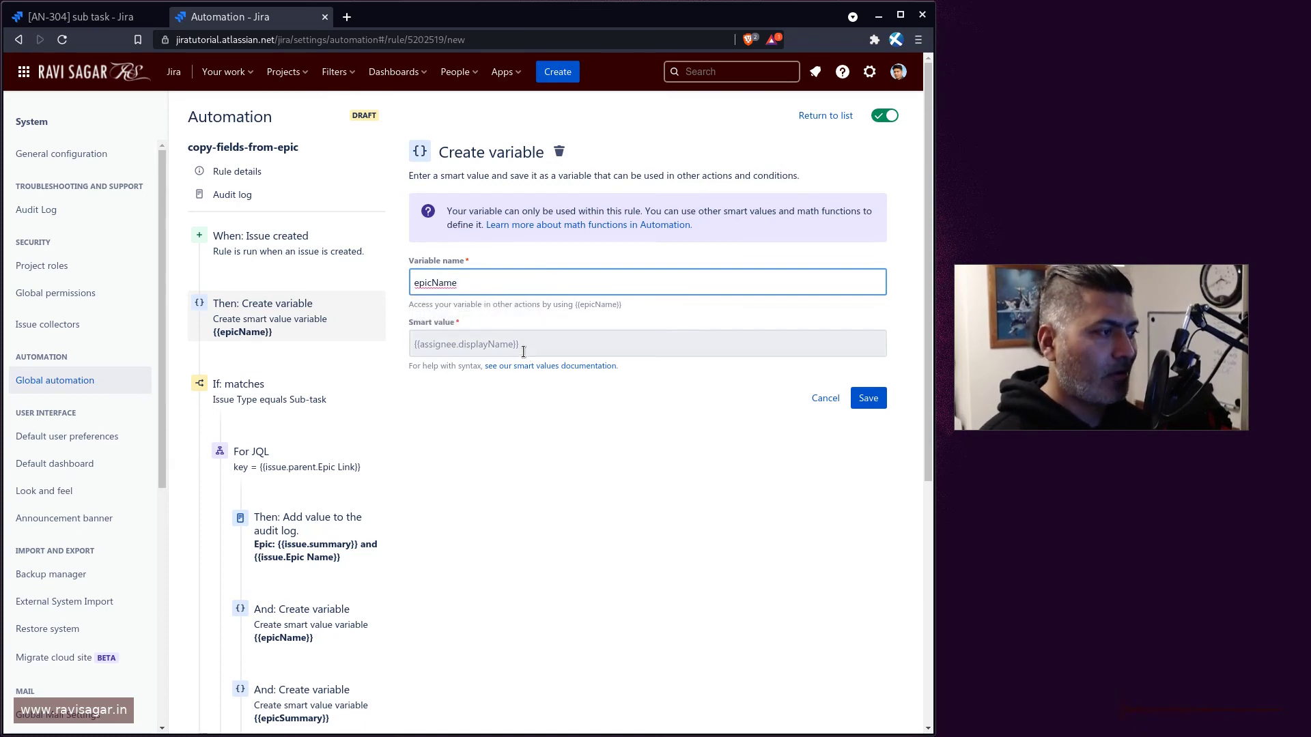
pyautogui.click(523, 347)
pyautogui.write('nu')
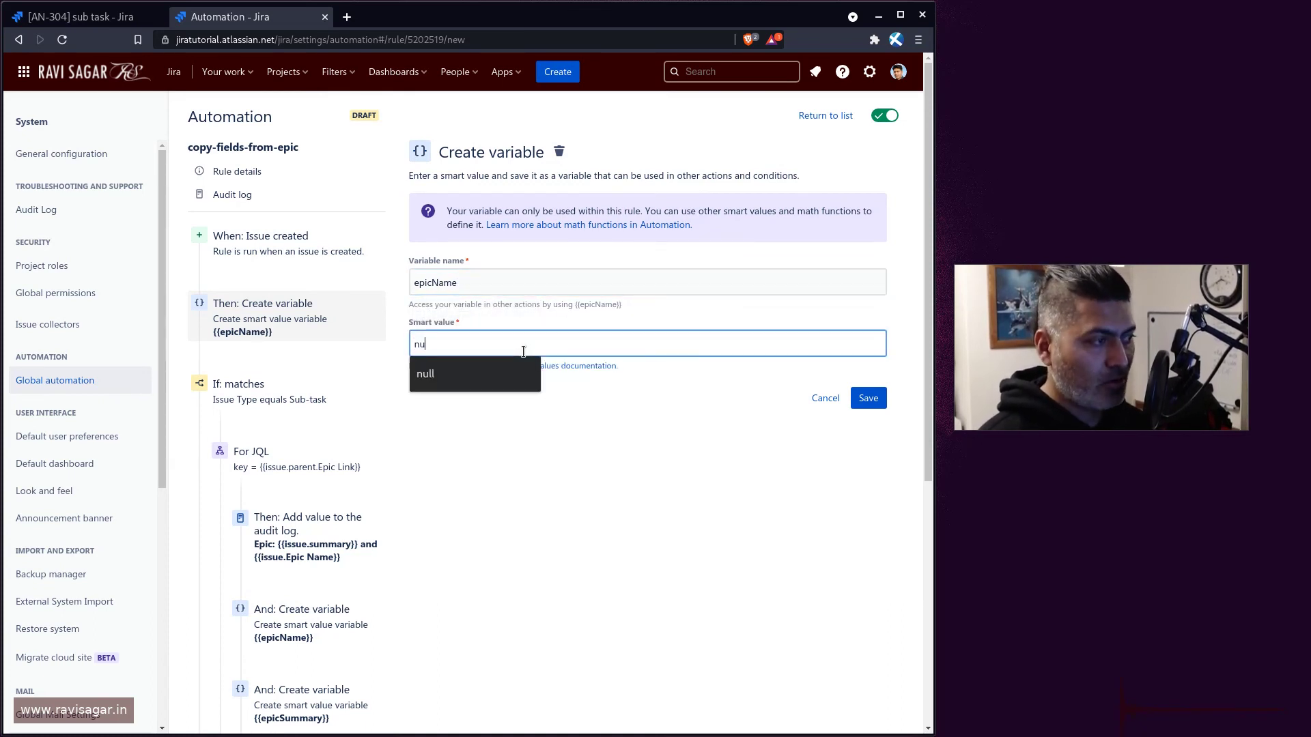
pyautogui.write('ll')
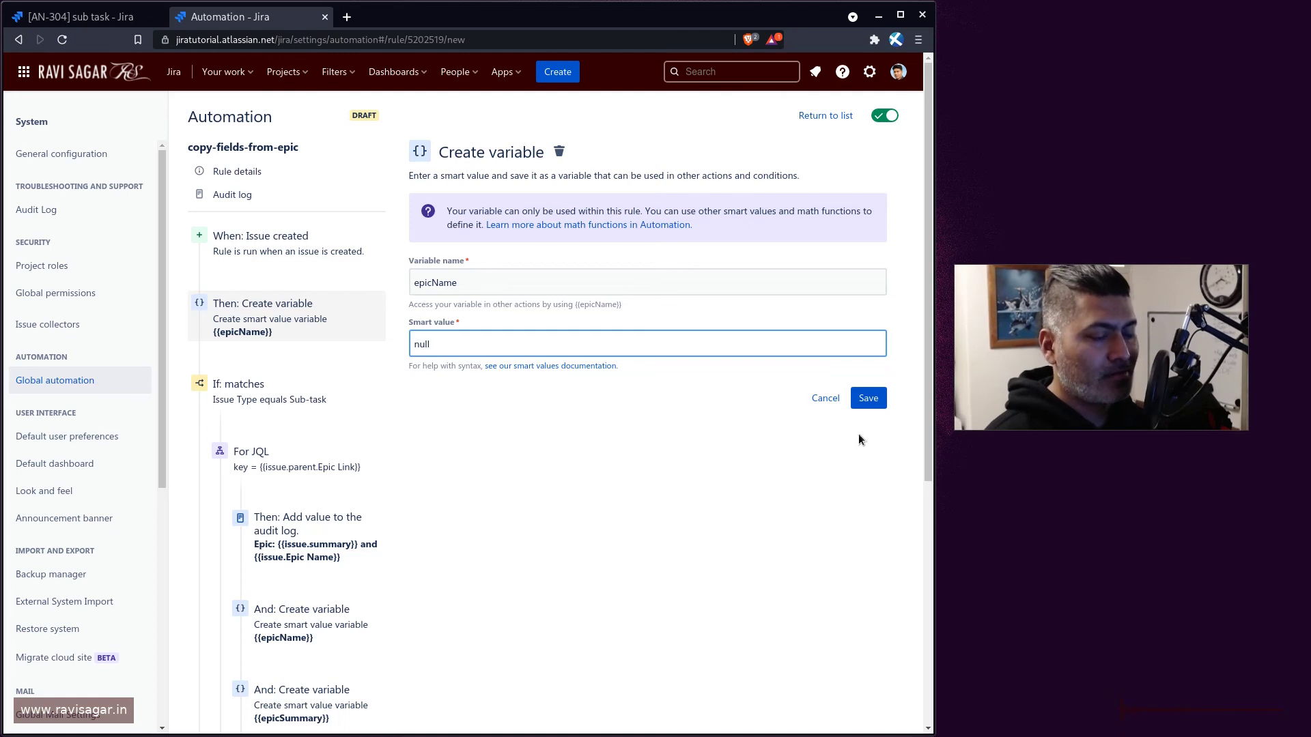
pyautogui.click(869, 399)
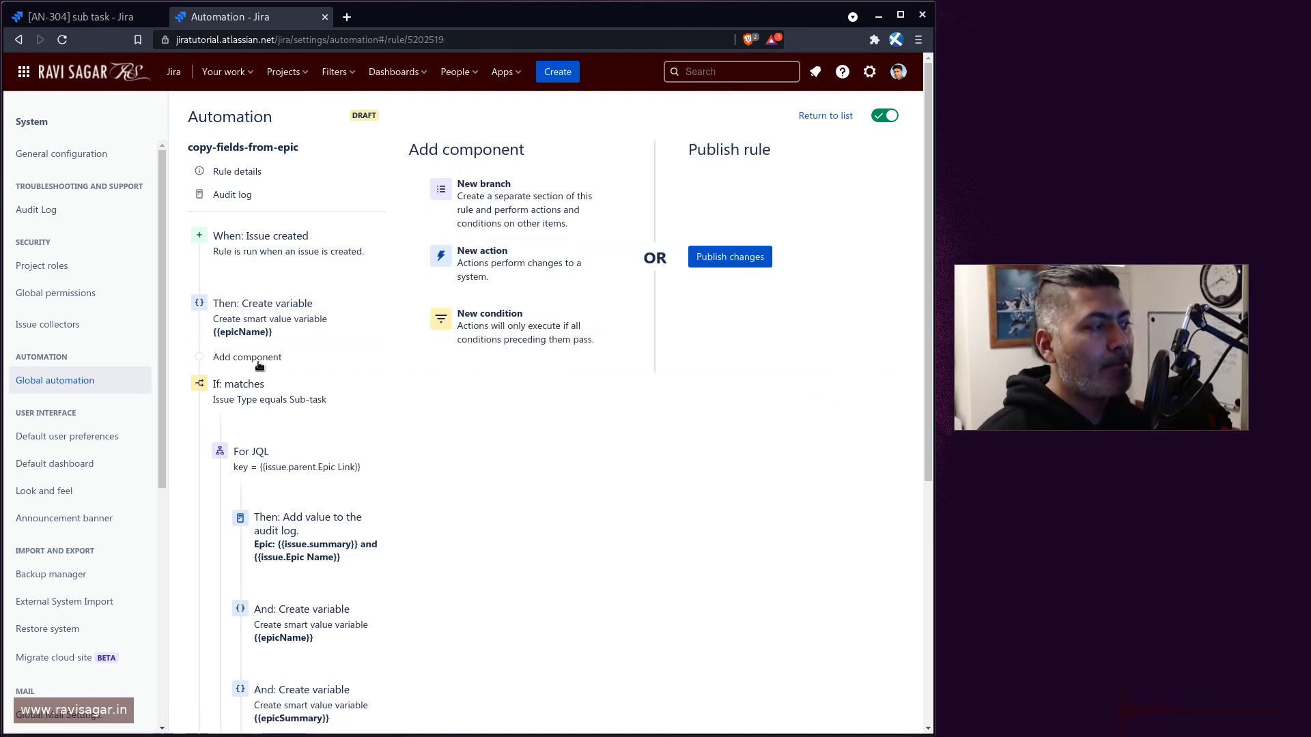
# - Add a second Create variable action named epicSummary with the smart value null before the If block, and publish the rule
pyautogui.click(258, 365)
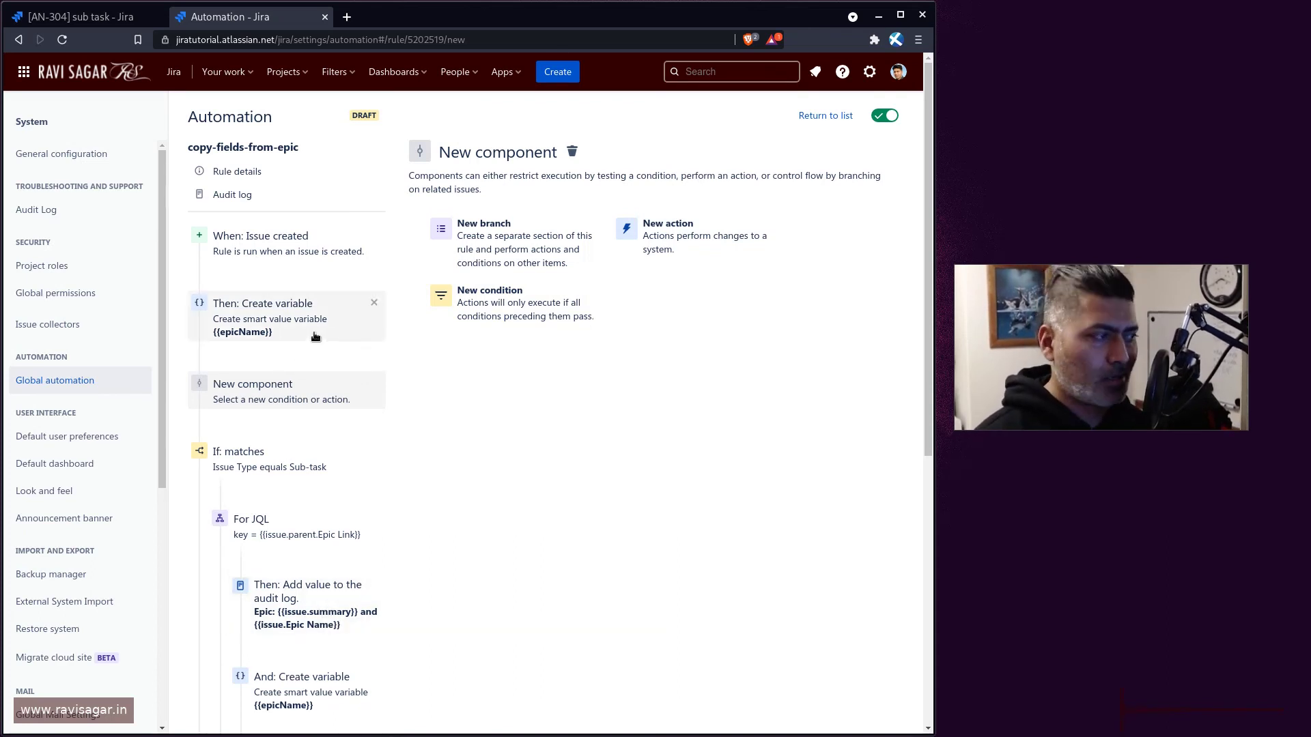
pyautogui.click(670, 236)
pyautogui.write('varia')
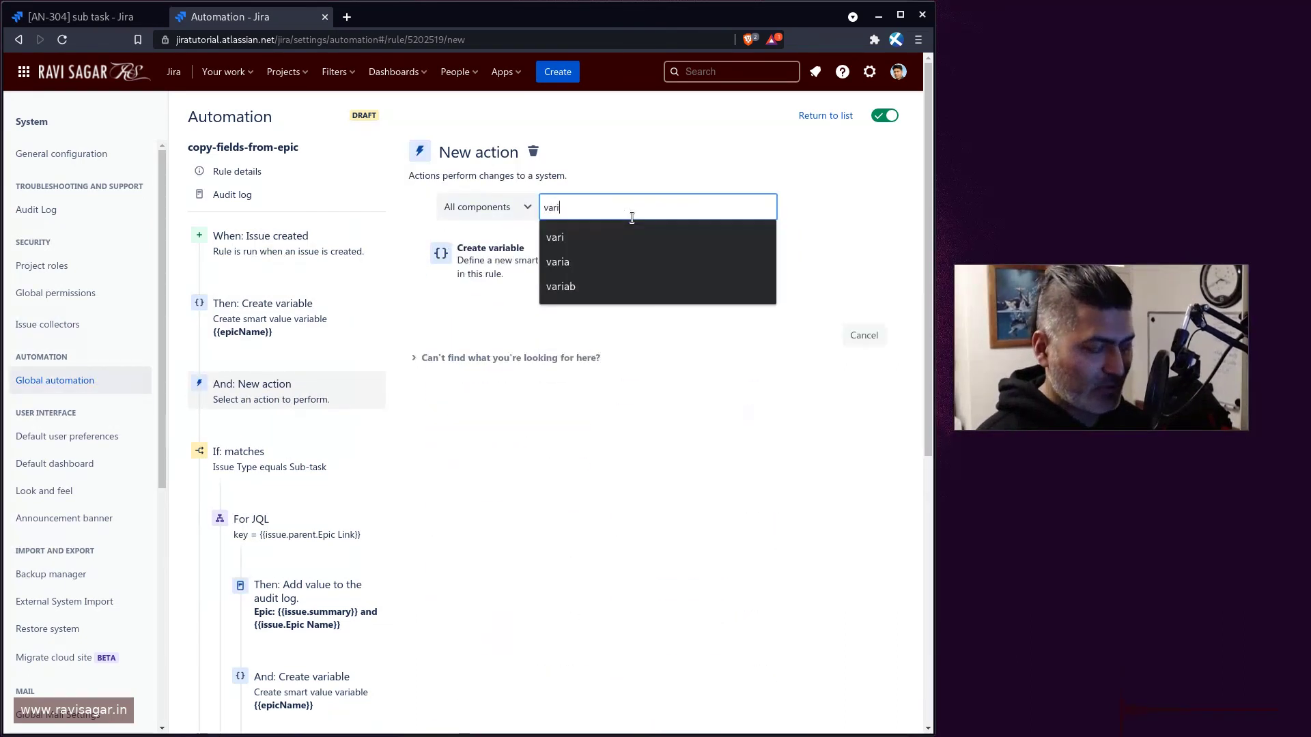
pyautogui.click(487, 282)
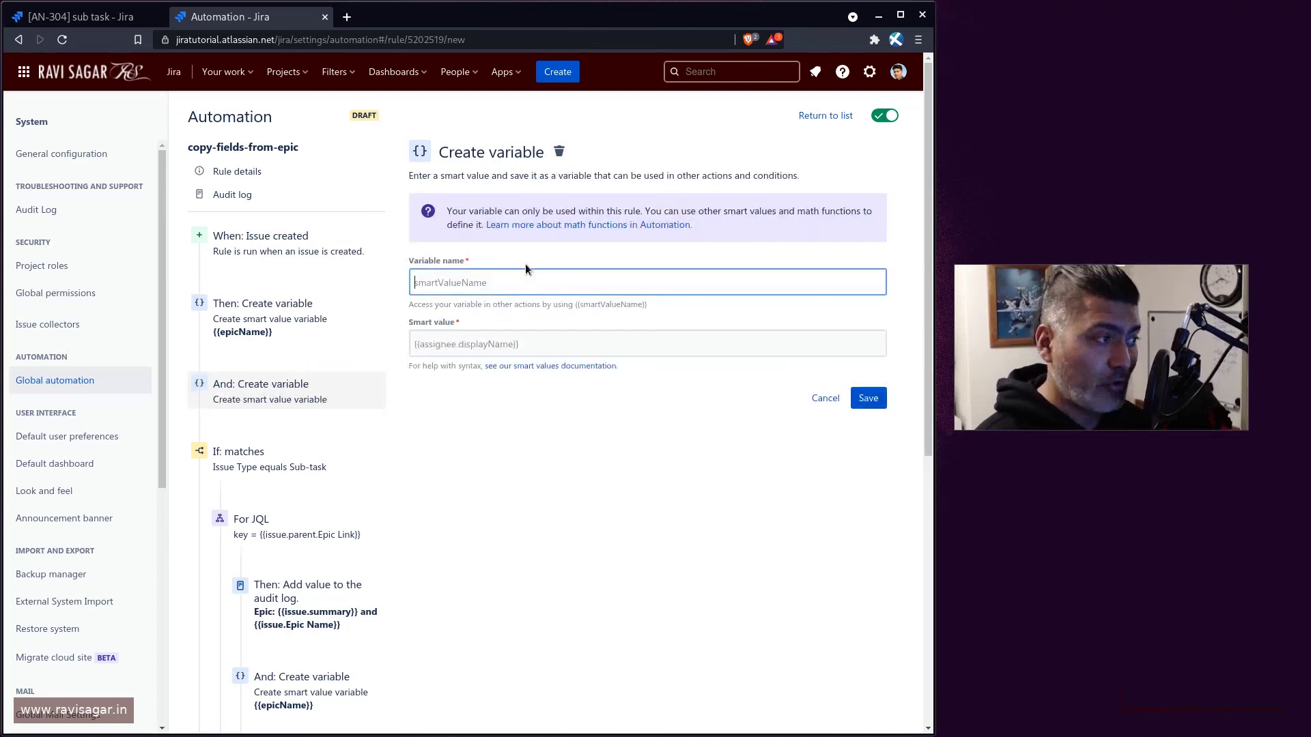
pyautogui.write('epic')
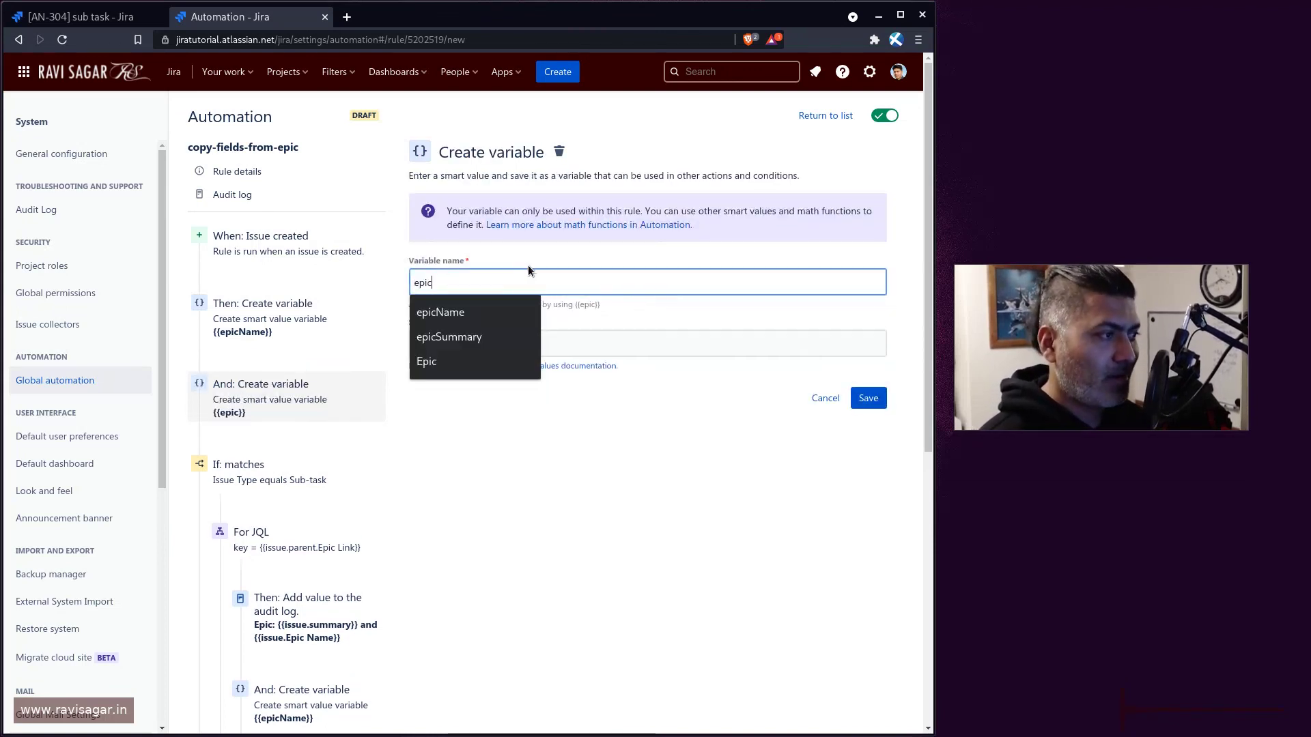
pyautogui.write('Sumar')
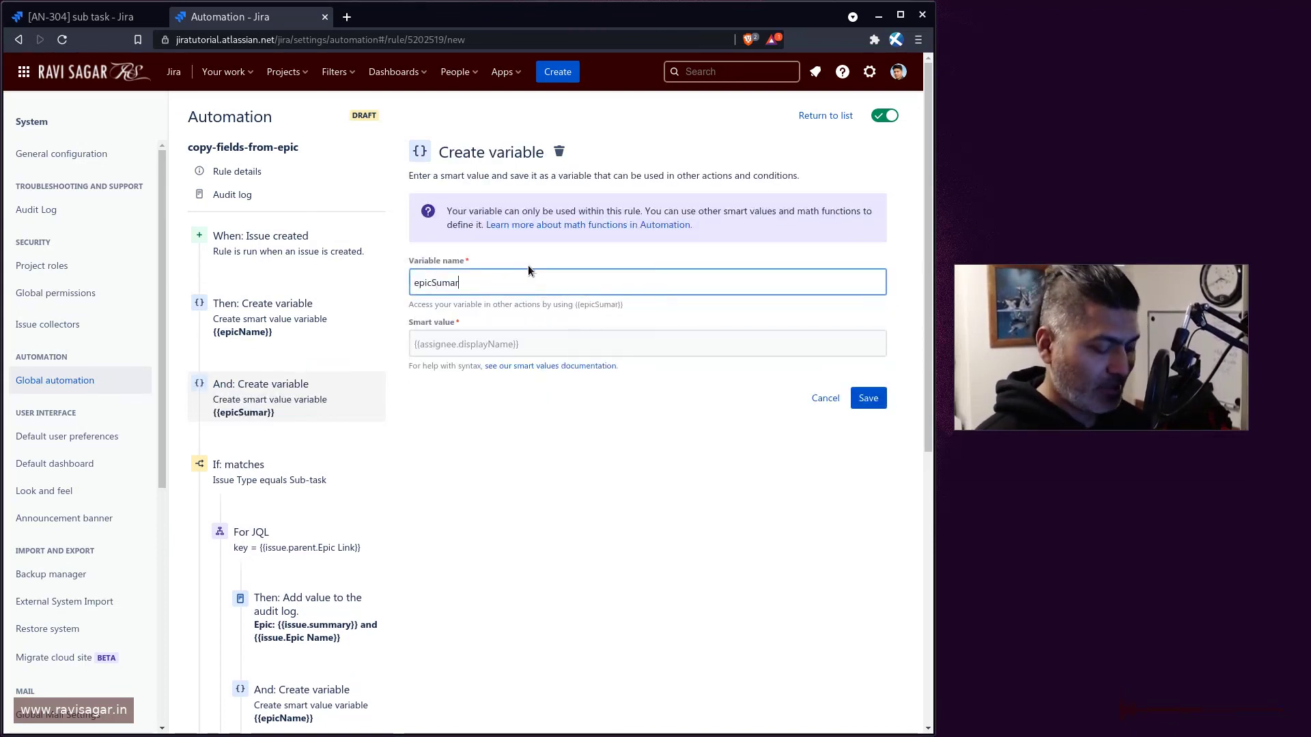
pyautogui.press('BackSpace')
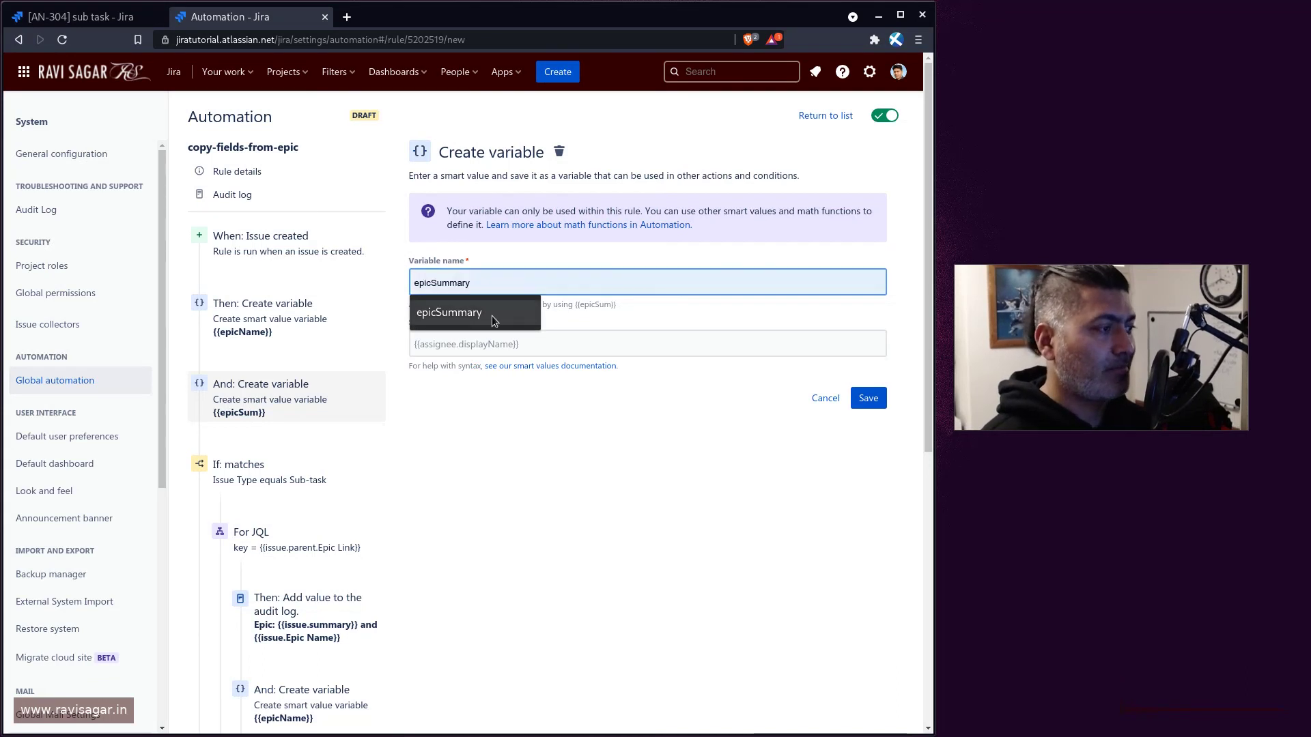
pyautogui.click(491, 315)
pyautogui.click(499, 345)
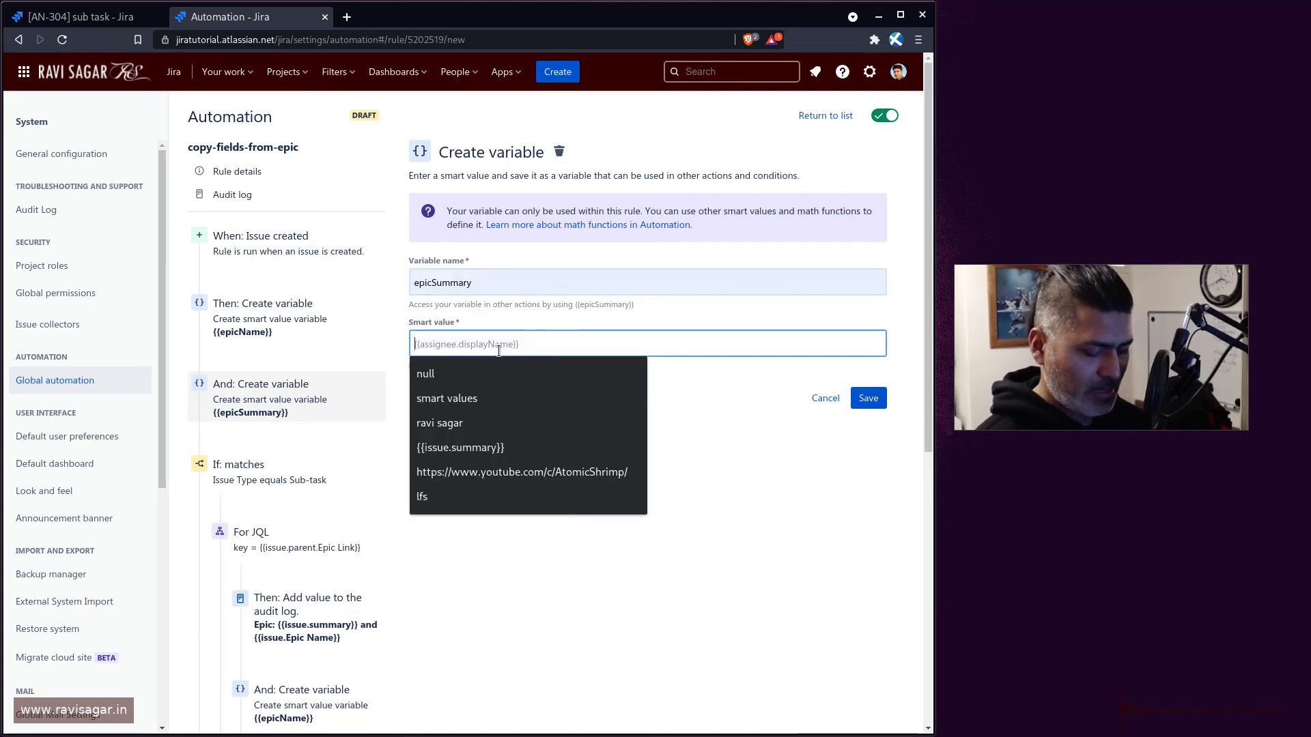
pyautogui.write('null')
pyautogui.click(862, 405)
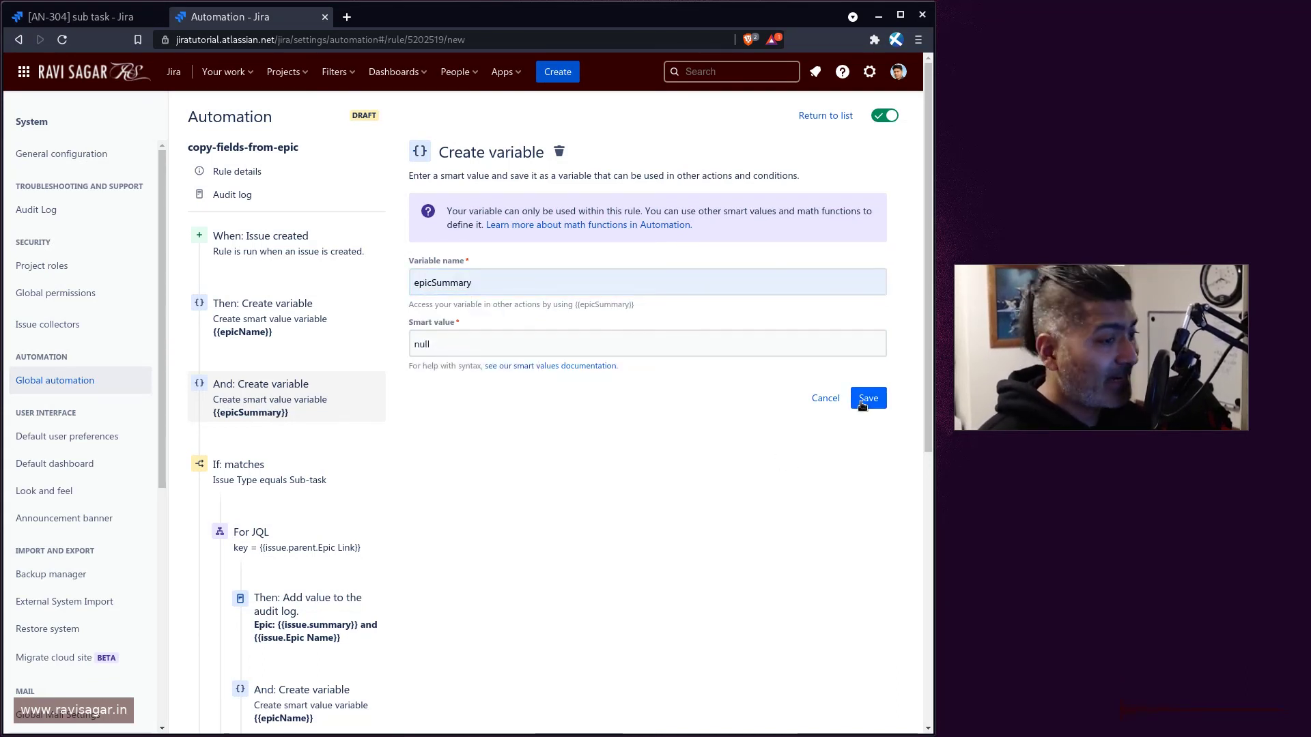
pyautogui.click(738, 256)
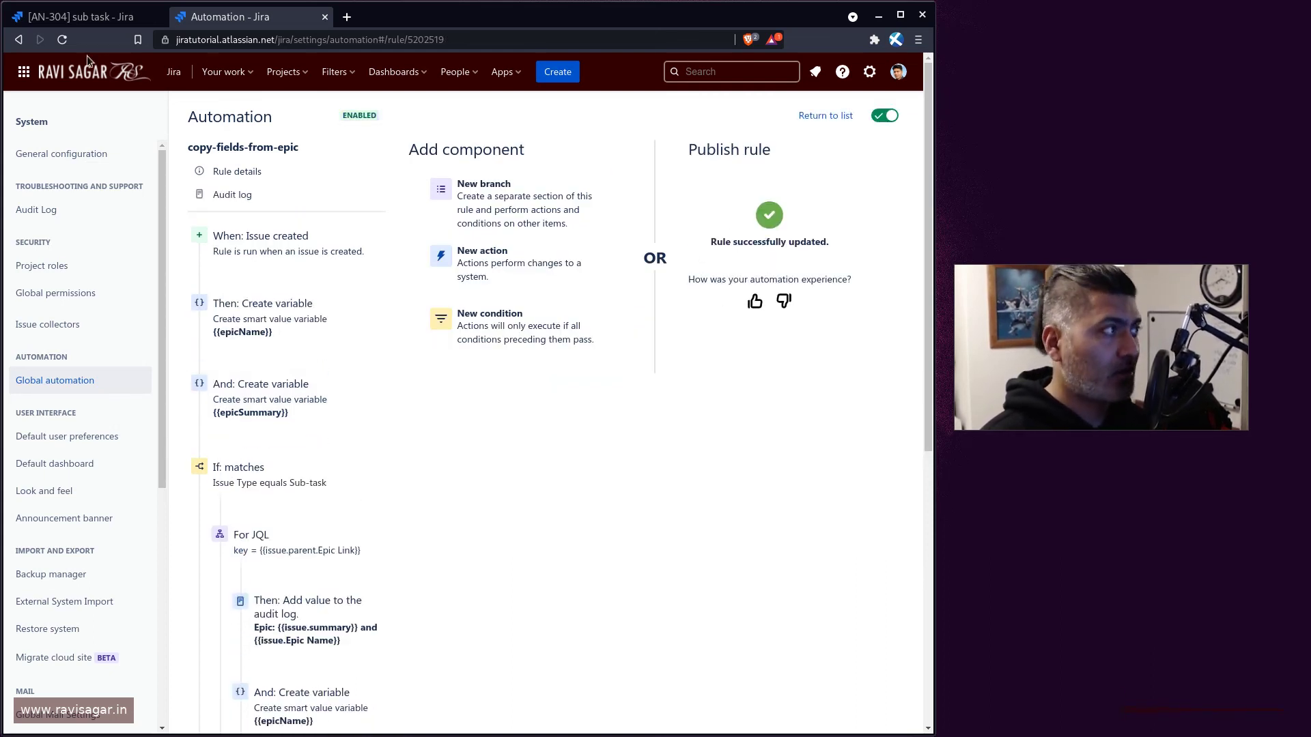
# - Create a subtask named "sub task df;gjdfgjdfgdfg" under the parent Story 1 (AN-295) and open it
pyautogui.click(81, 17)
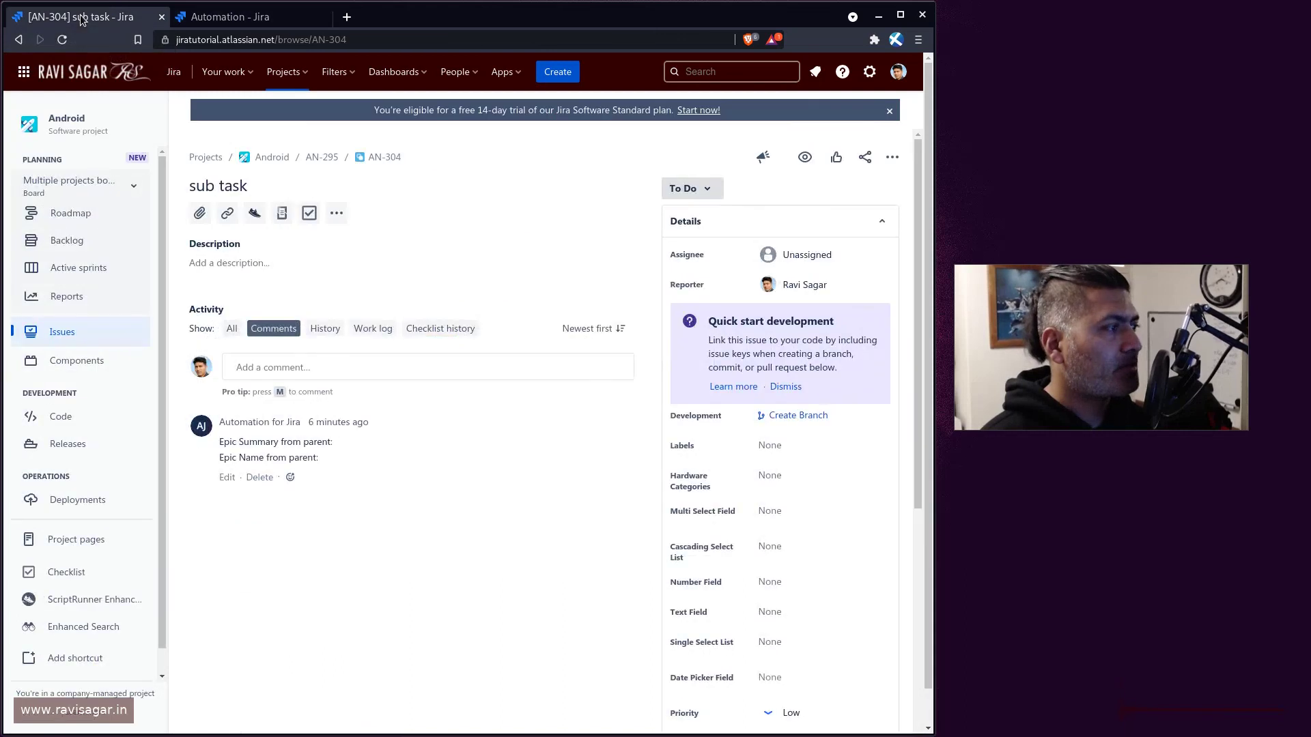
pyautogui.click(328, 157)
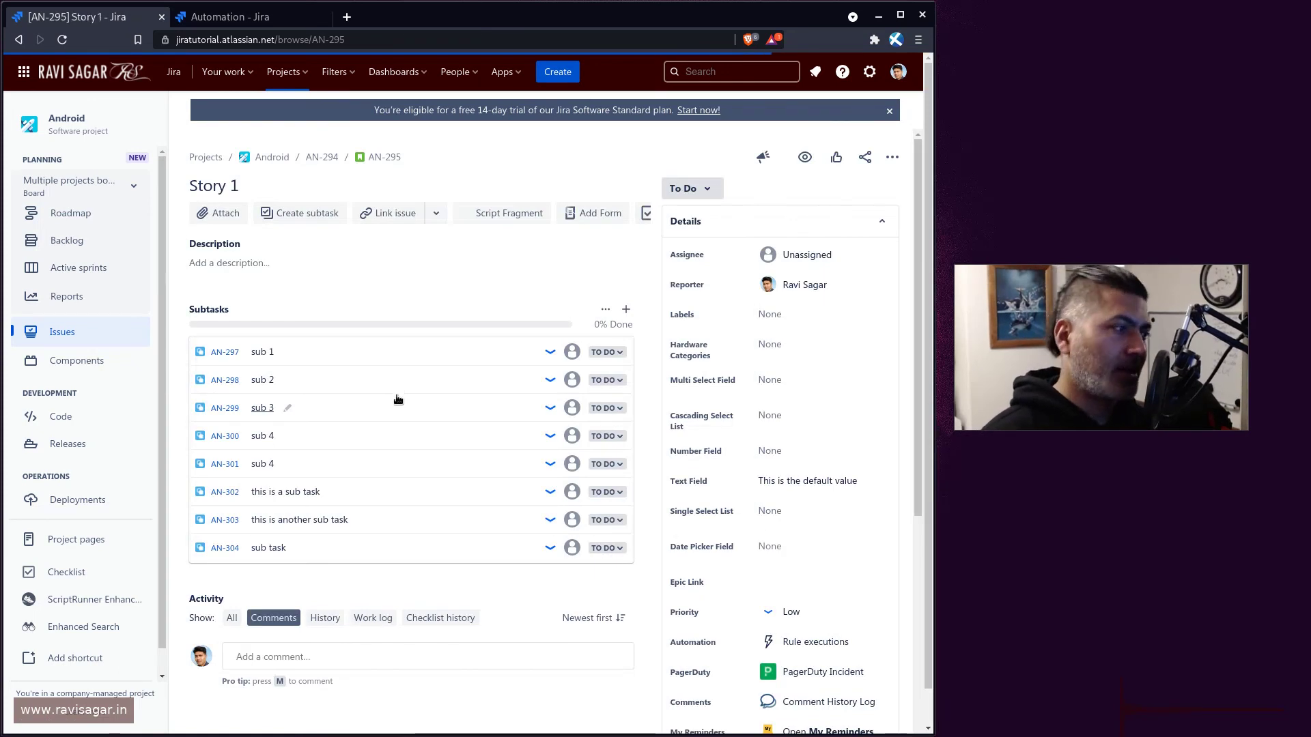
pyautogui.scroll(-1, 299, 588)
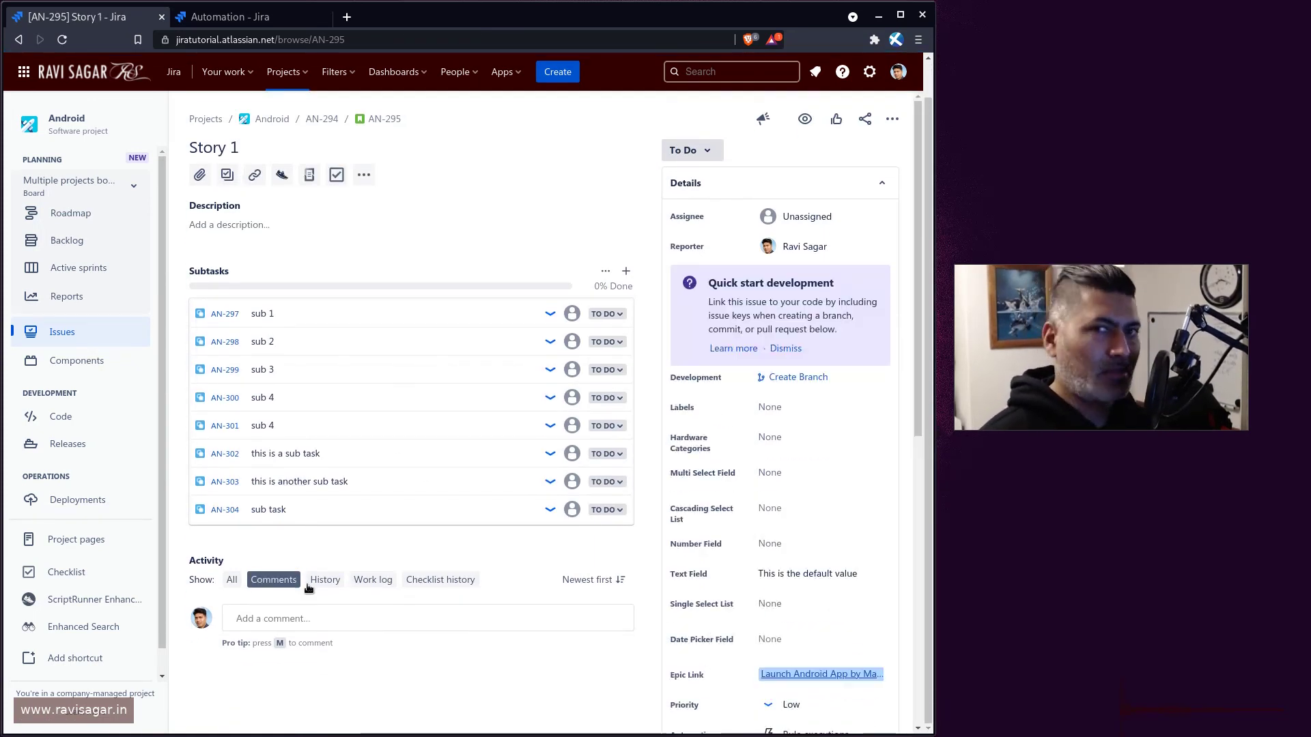
pyautogui.click(226, 177)
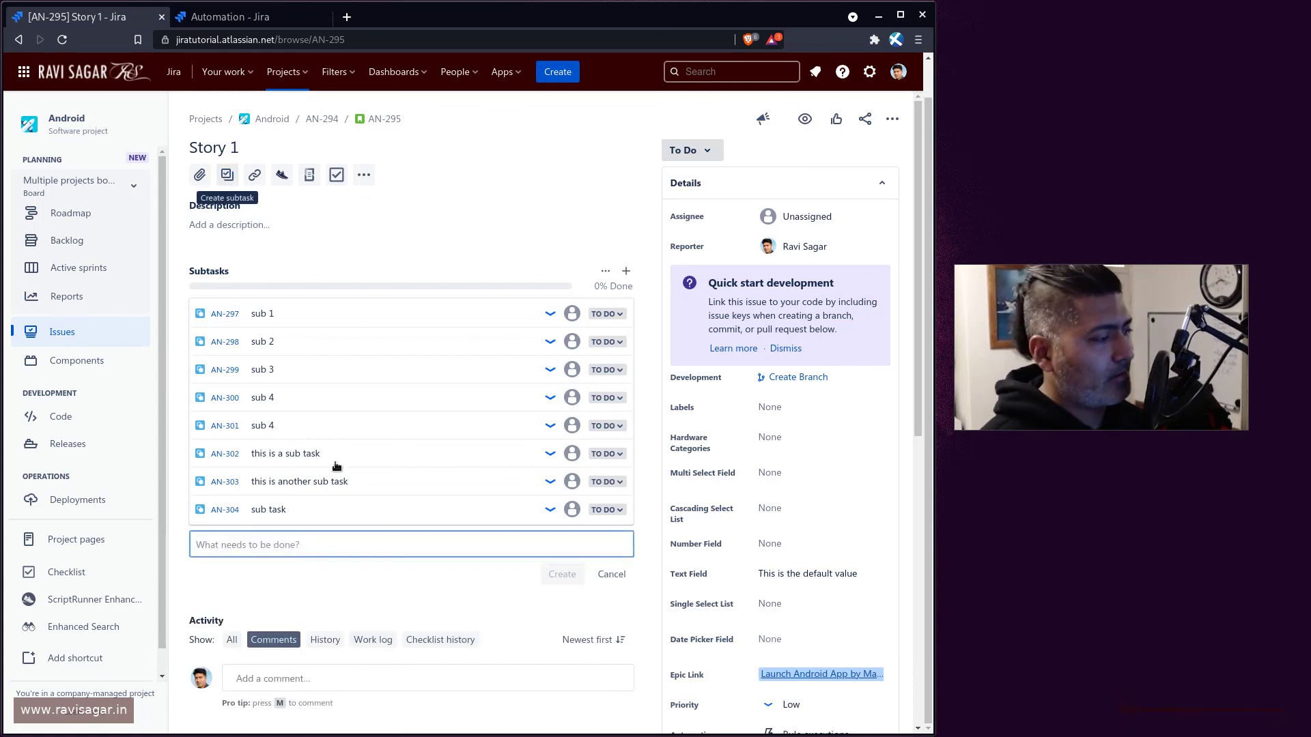
pyautogui.write('sub ta')
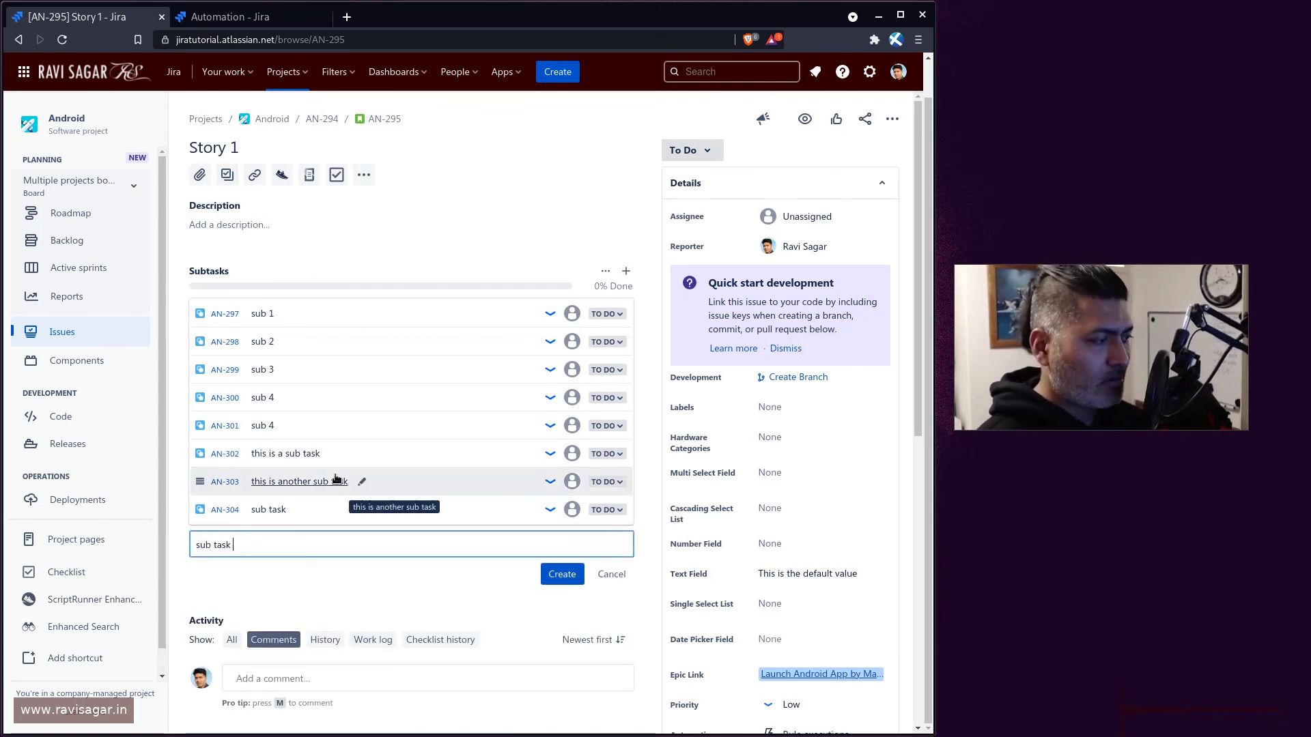
pyautogui.write('sk')
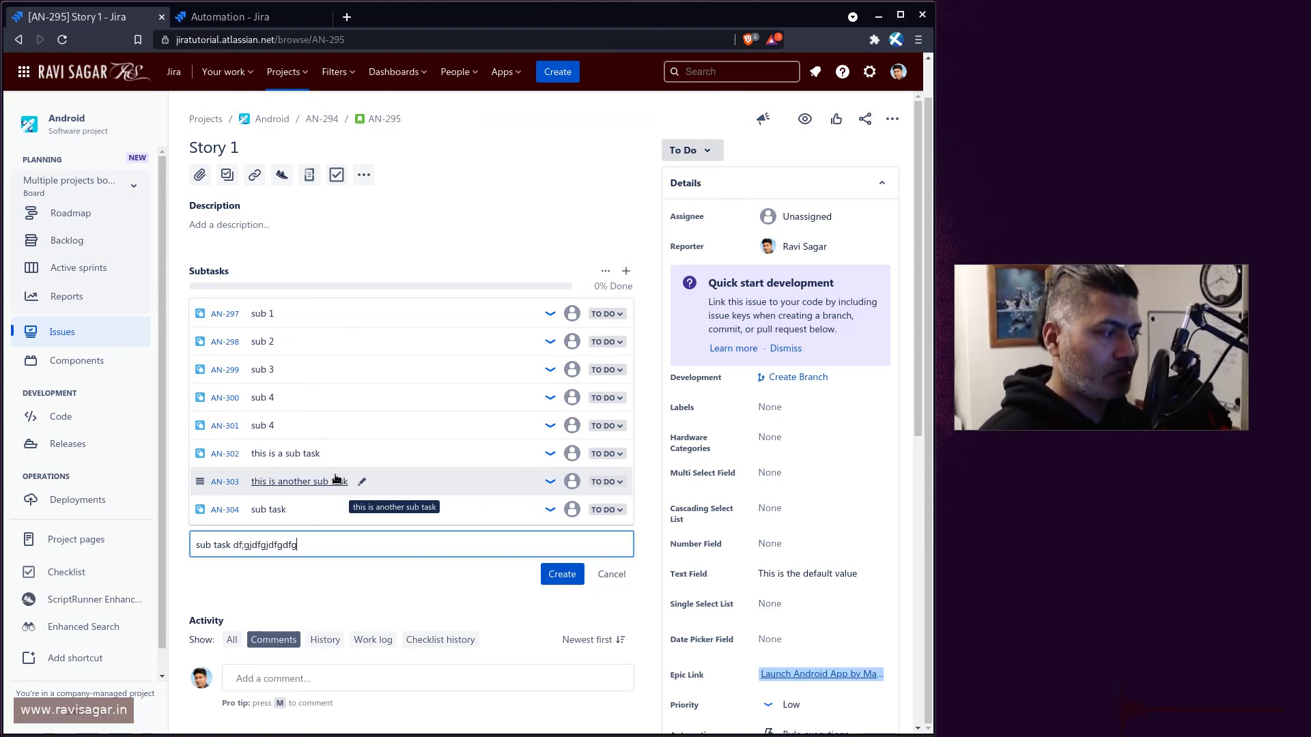
pyautogui.click(568, 573)
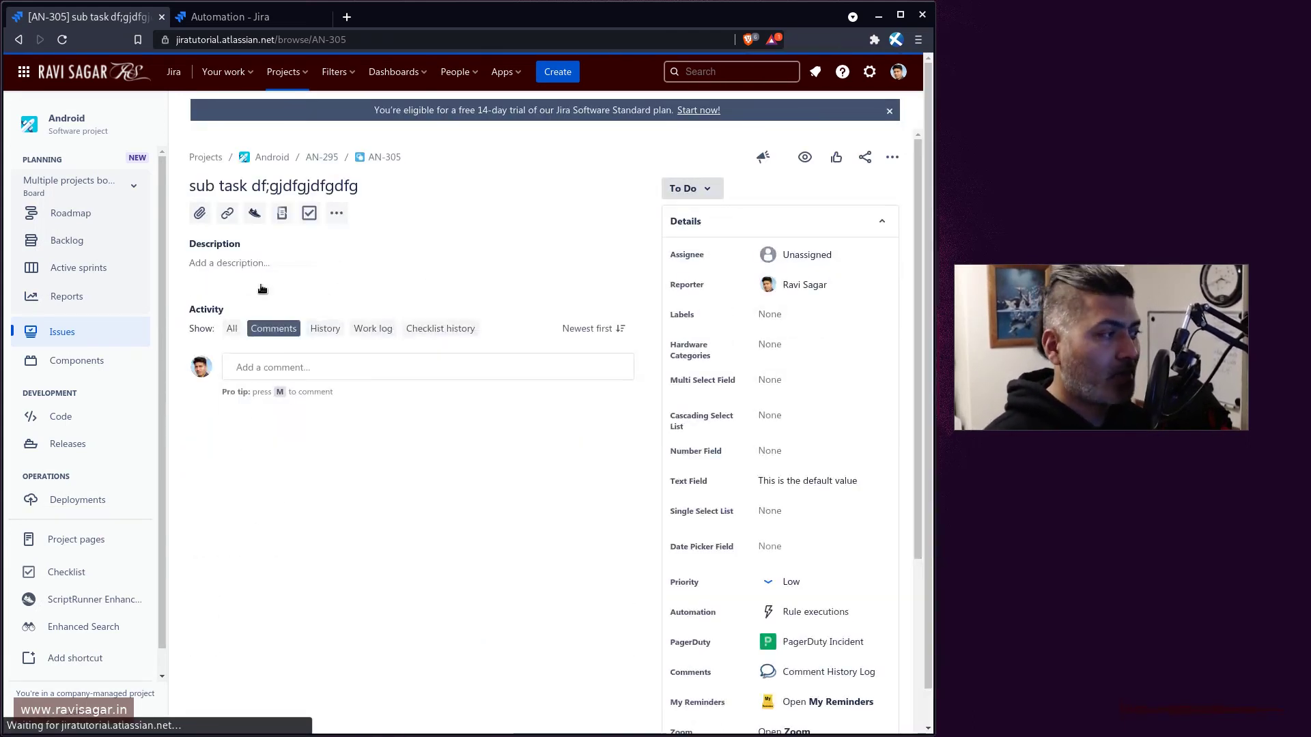
# - Check the refreshed audit log of the copy-fields-from-epic rule, and reload the new subtask to check its automation comment and Text Field
pyautogui.click(233, 21)
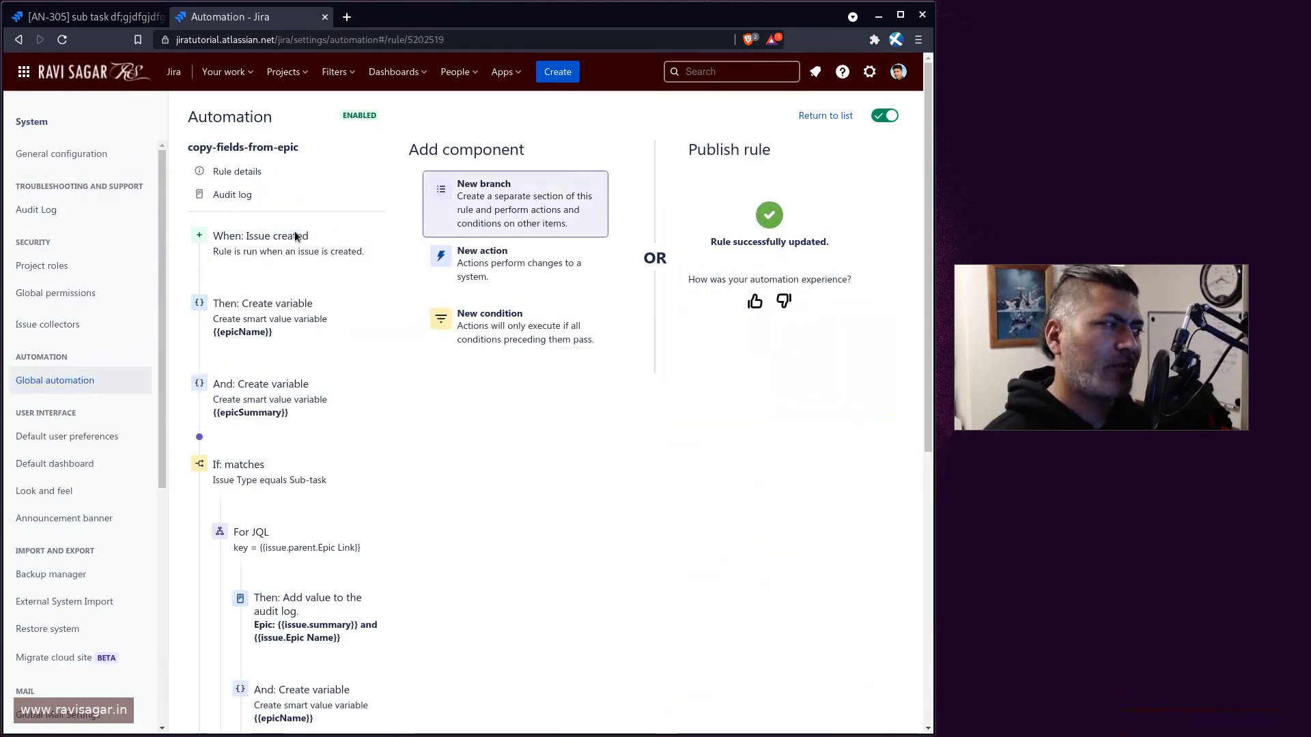
pyautogui.click(235, 195)
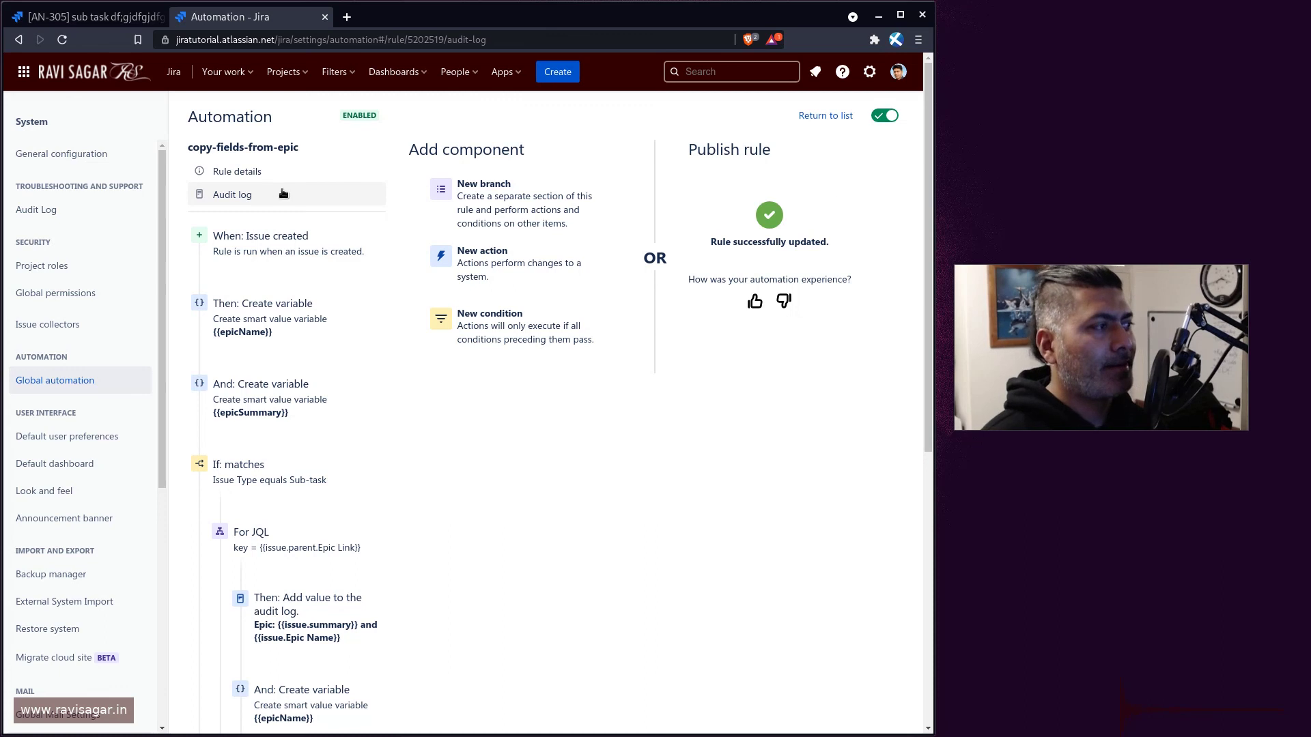
pyautogui.click(221, 203)
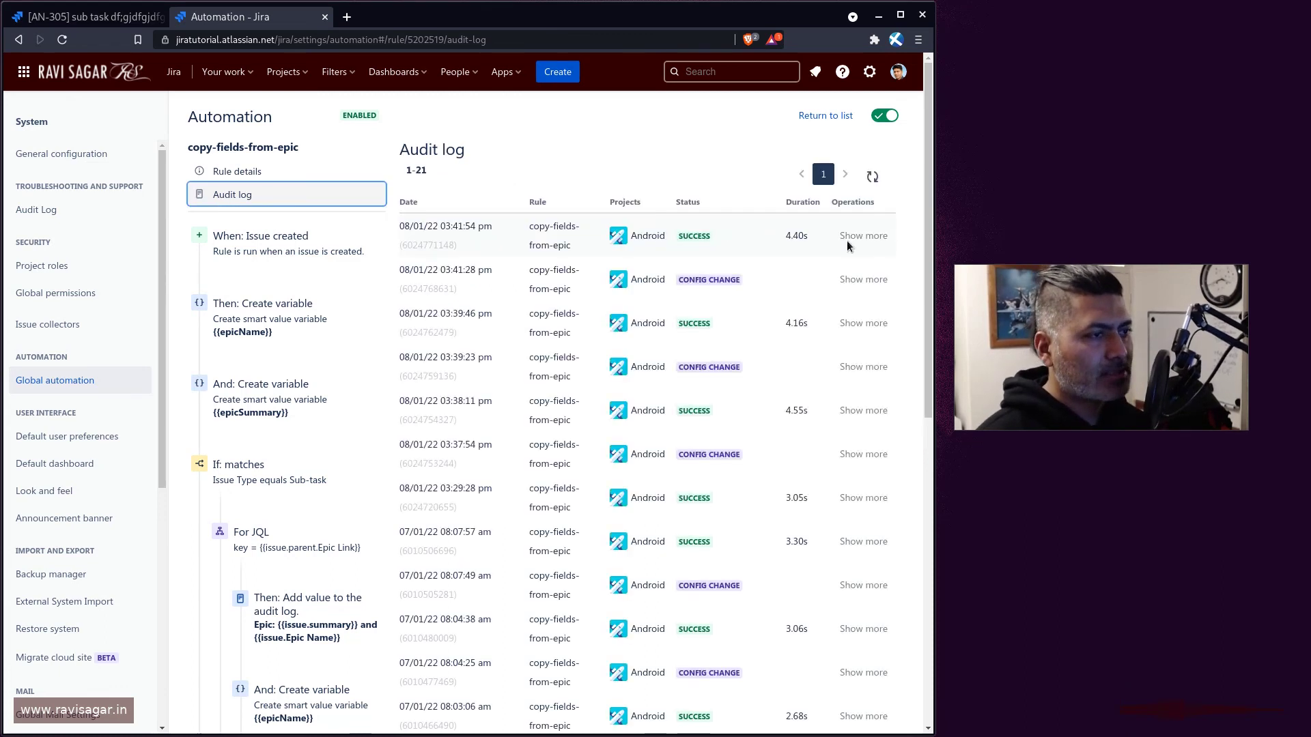
pyautogui.click(879, 184)
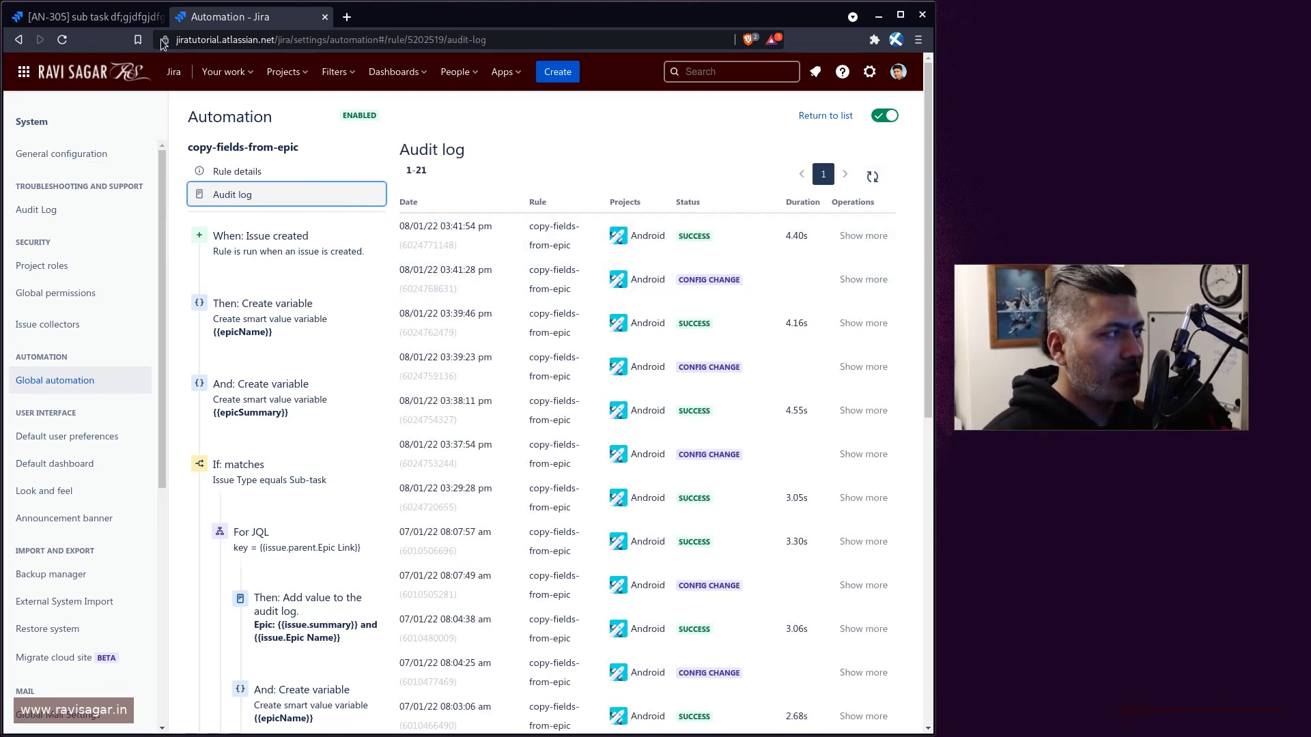
pyautogui.click(89, 17)
pyautogui.click(62, 40)
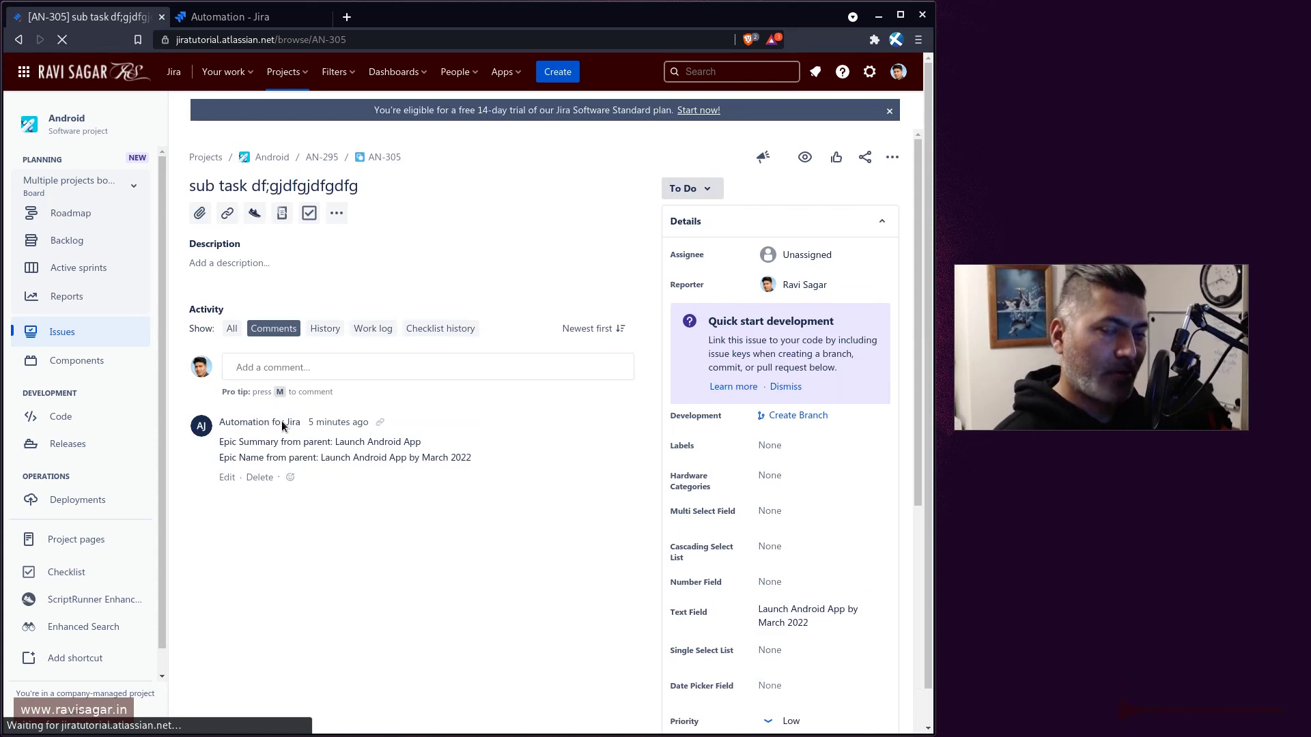
# - Return to the automation rule and review the rule details of copy-fields-from-epic
pyautogui.click(226, 18)
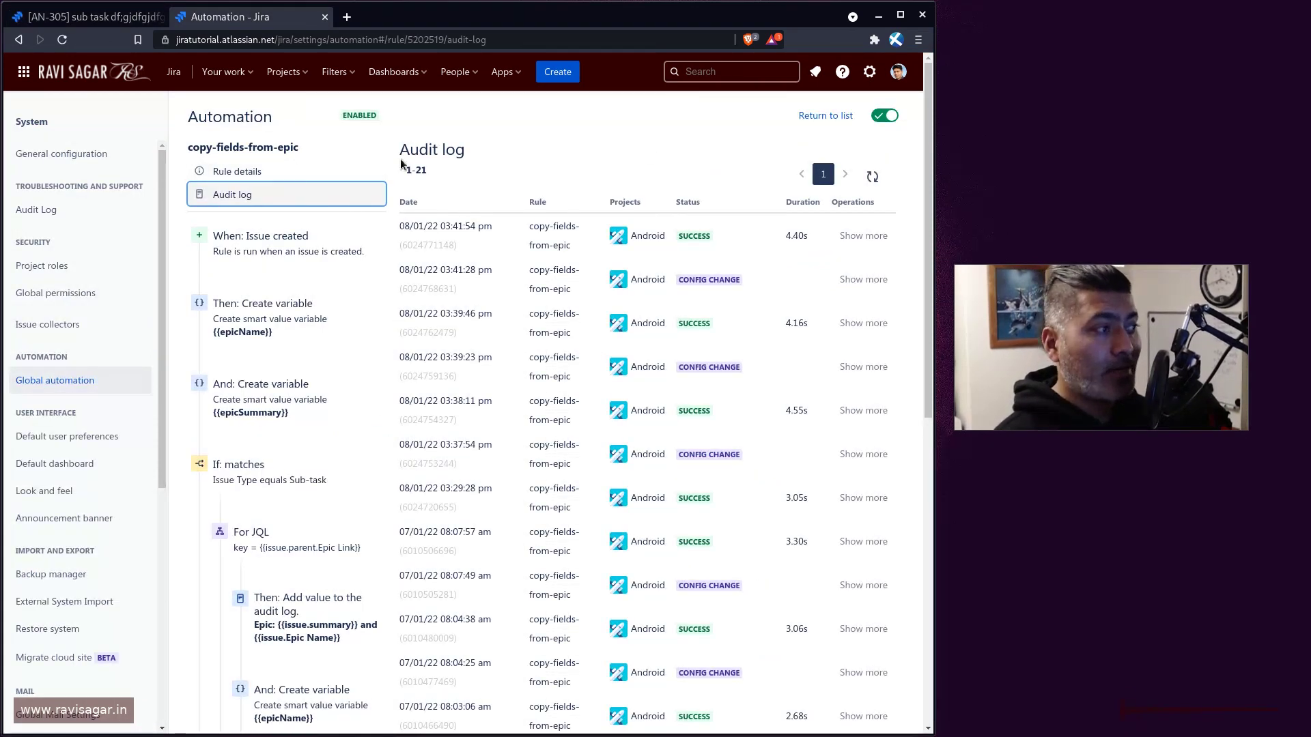
pyautogui.click(278, 171)
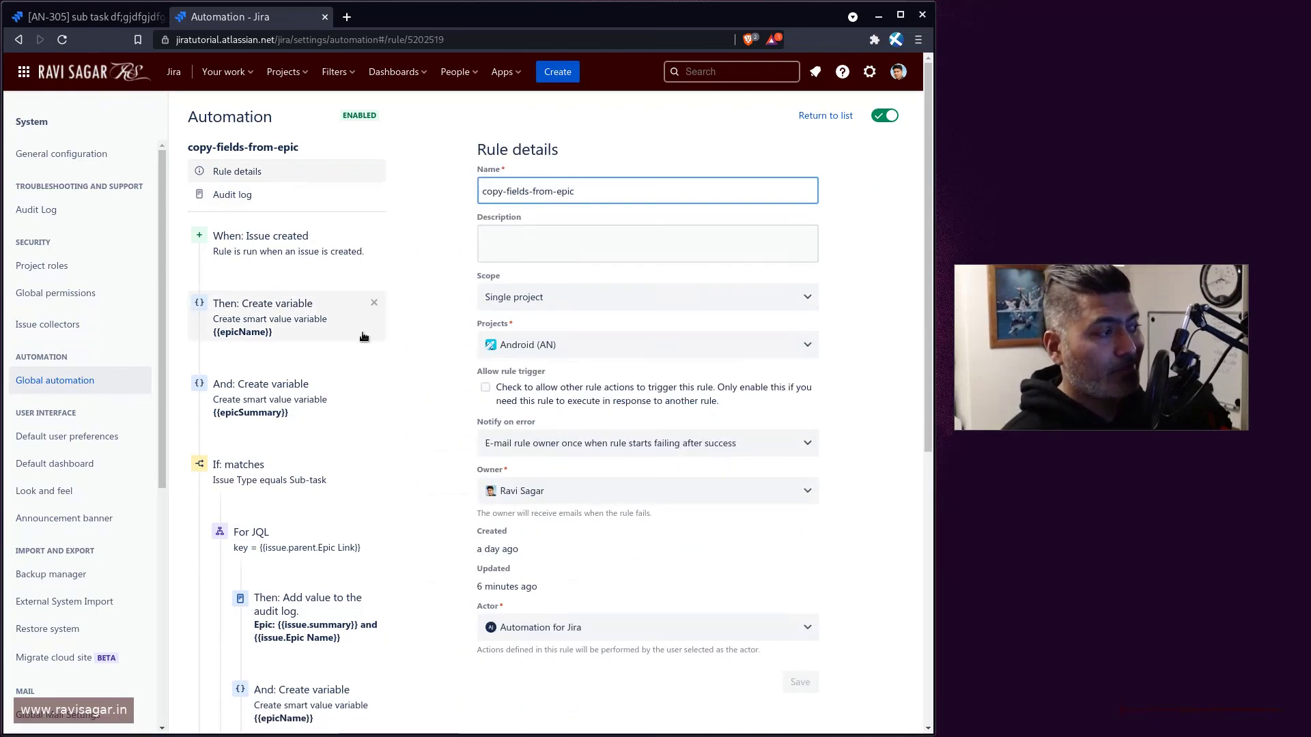
pyautogui.hotkey('alt', 'Tab')
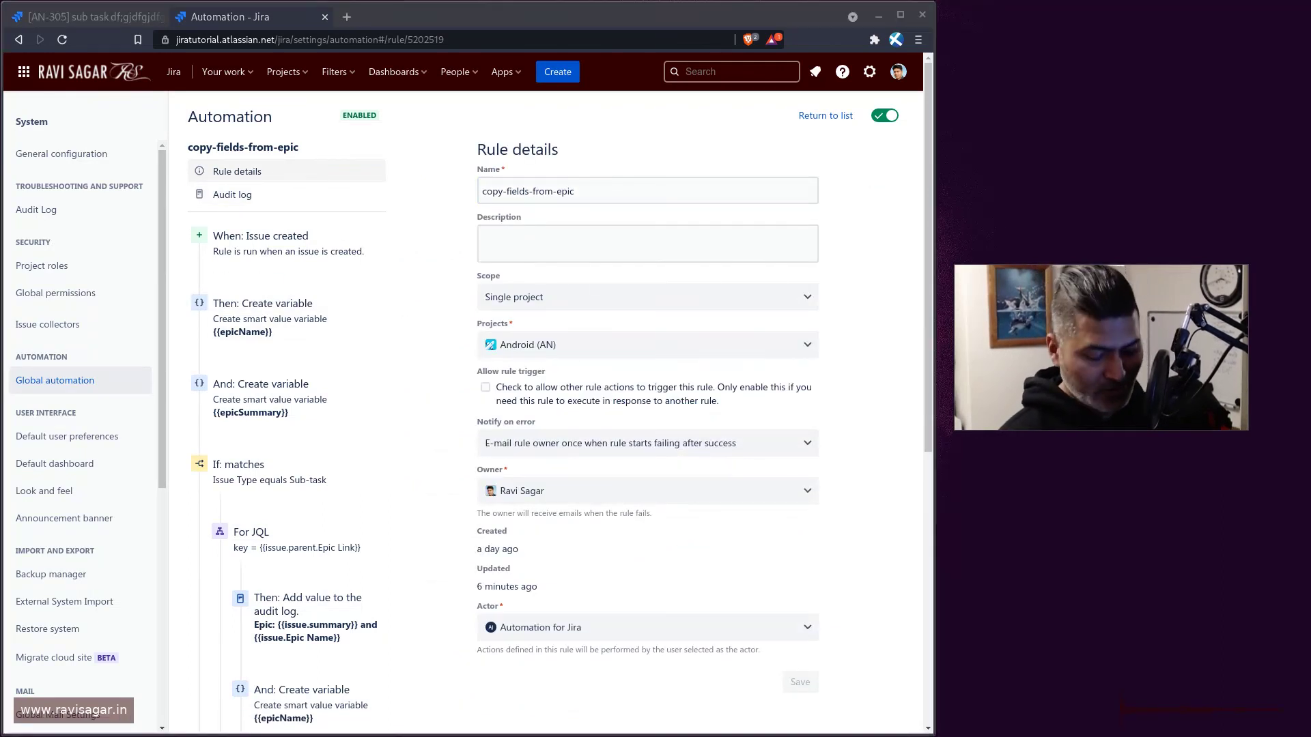